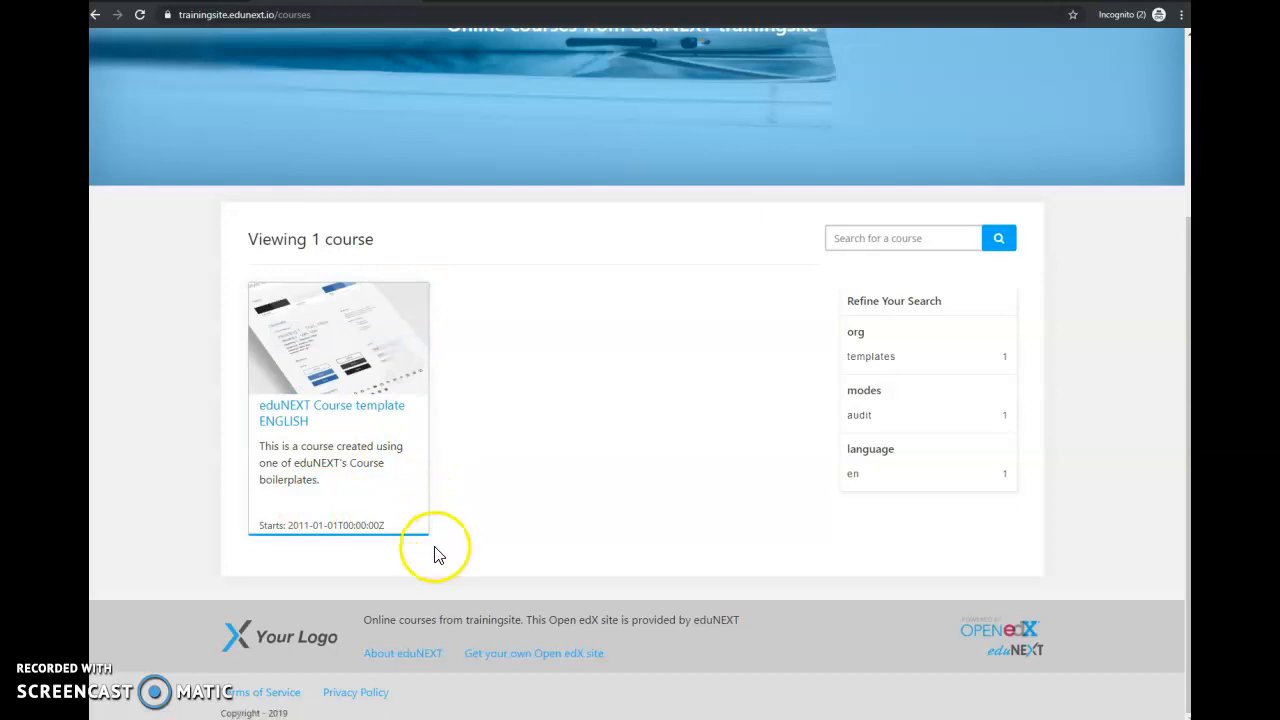
Step: Open the training site's home page and examine its banner, course list and footer
scroll(435, 545, "up", 2)
scroll(435, 545, "up", 2)
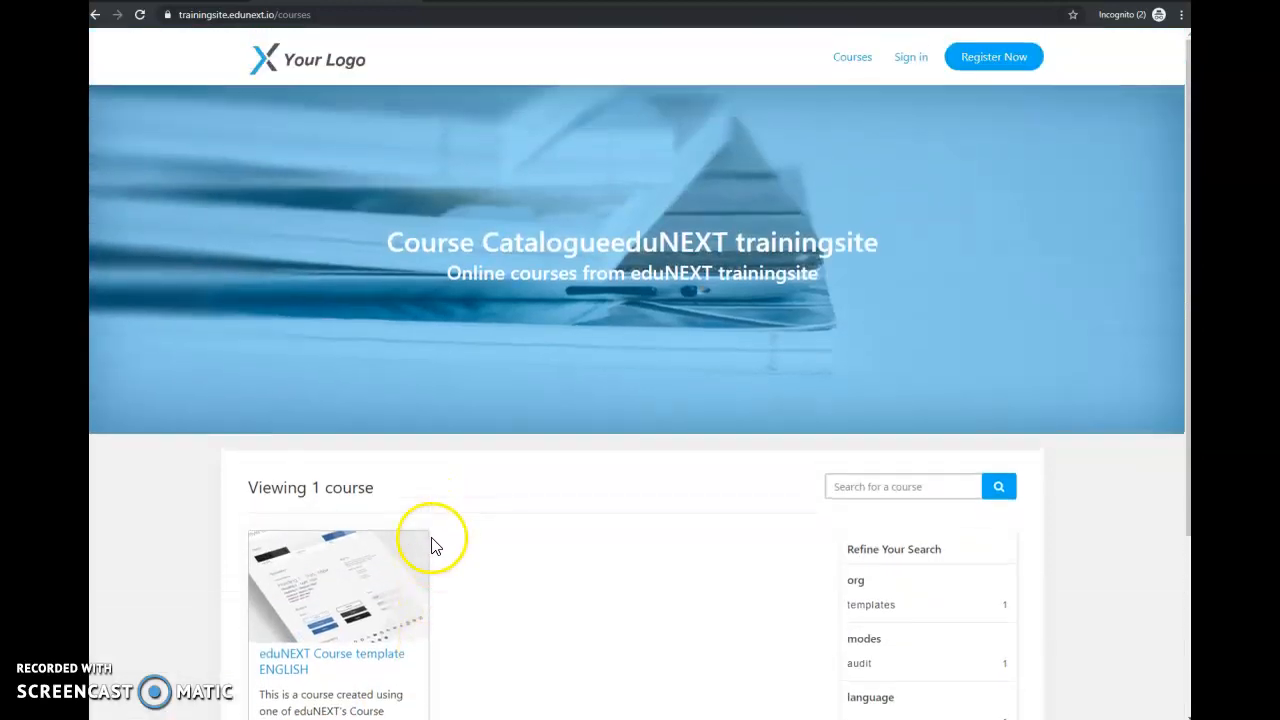
left_click(311, 66)
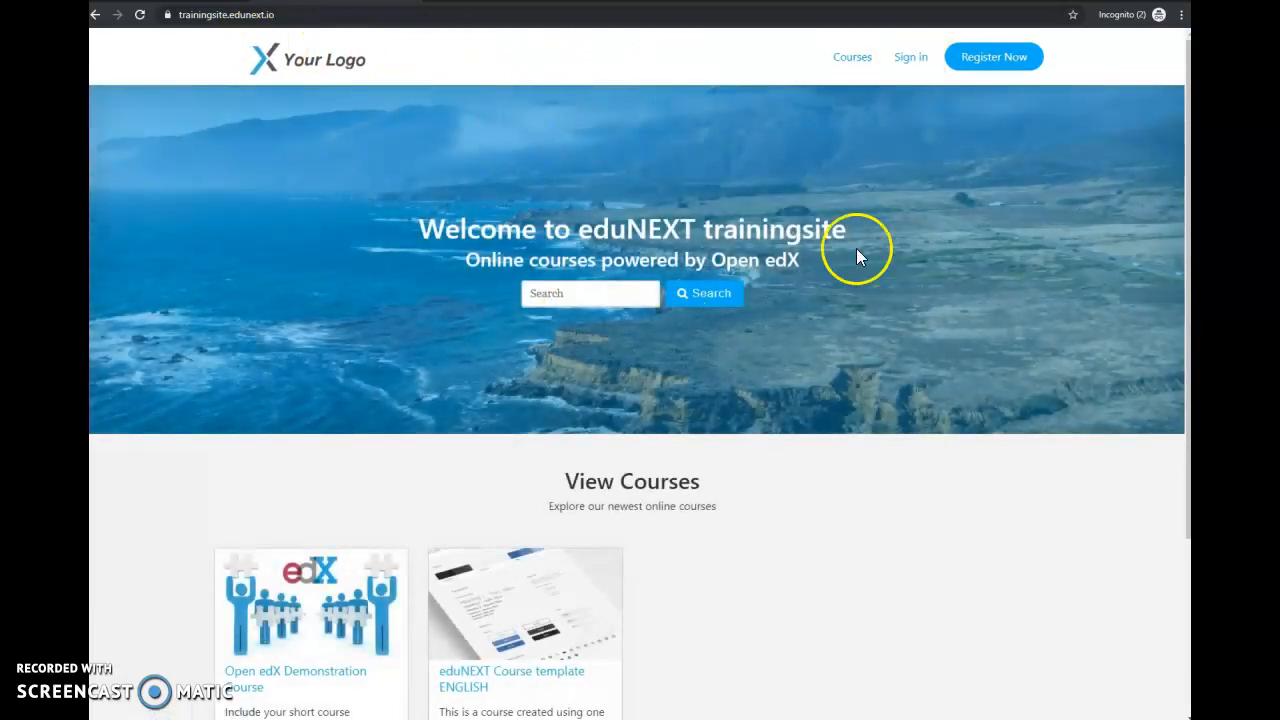
scroll(838, 315, "down", 2)
left_click_drag(619, 270, 710, 310)
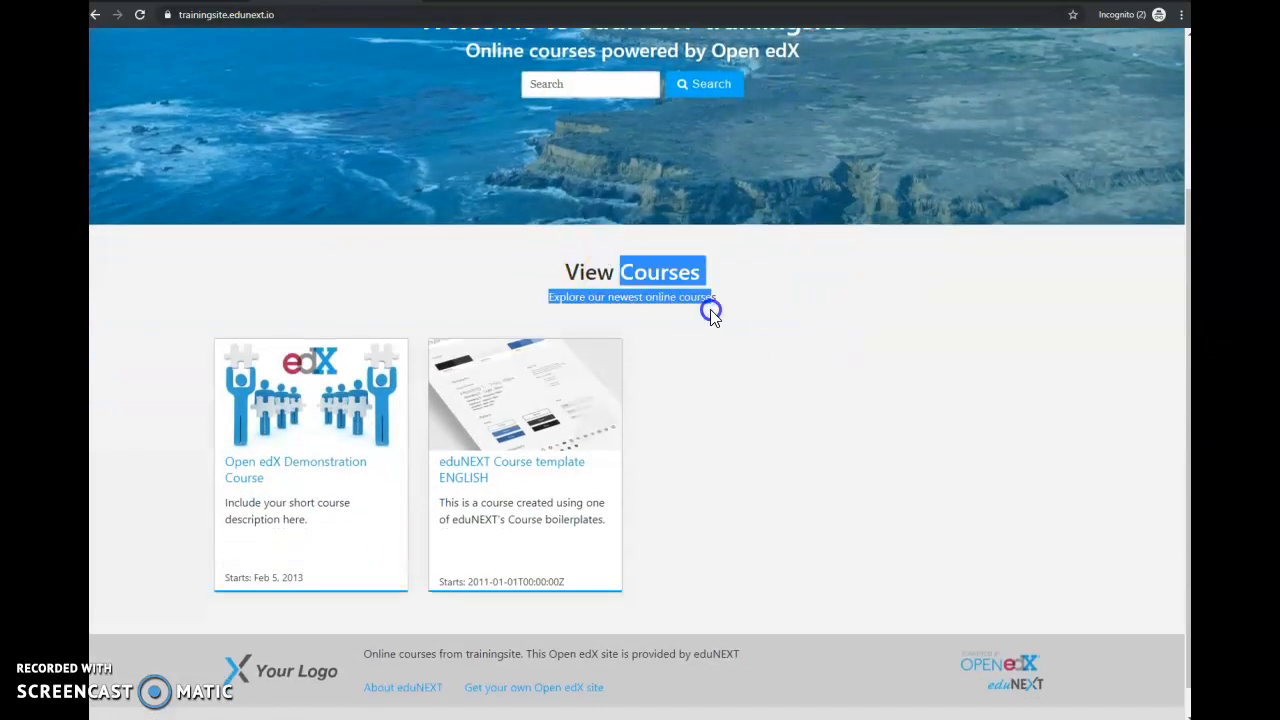
scroll(757, 381, "down", 1)
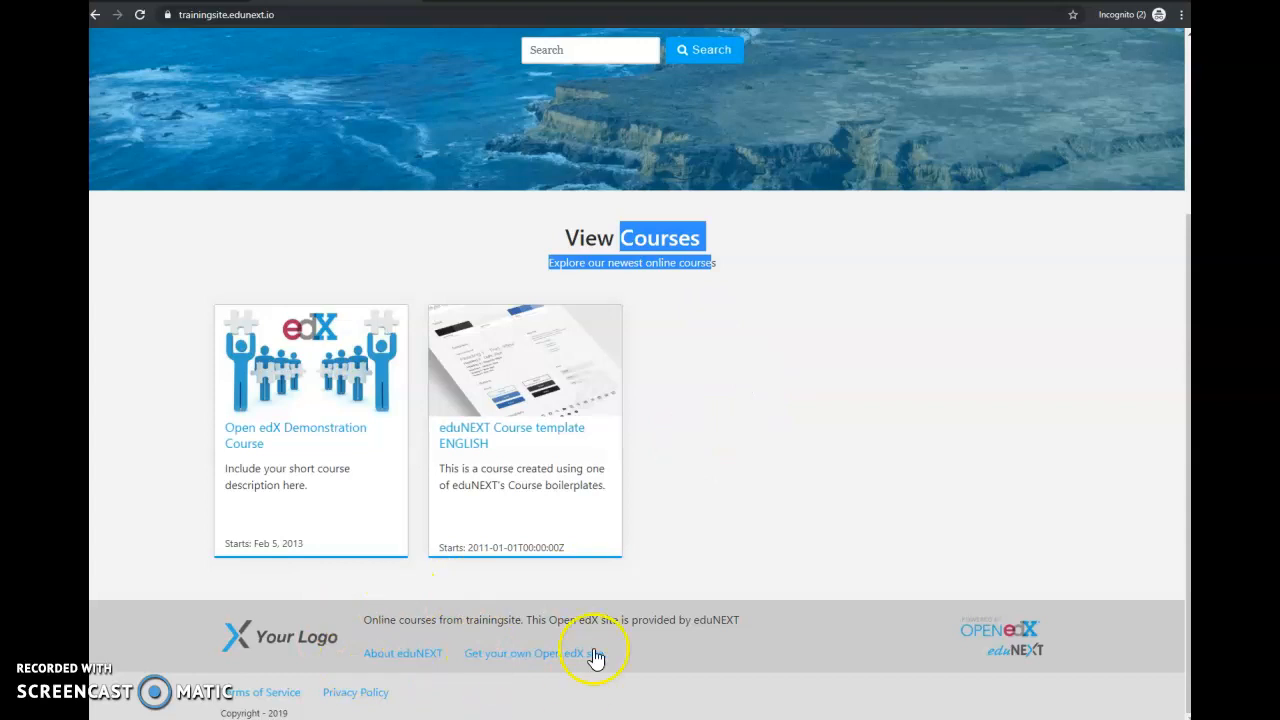
scroll(640, 703, "up", 3)
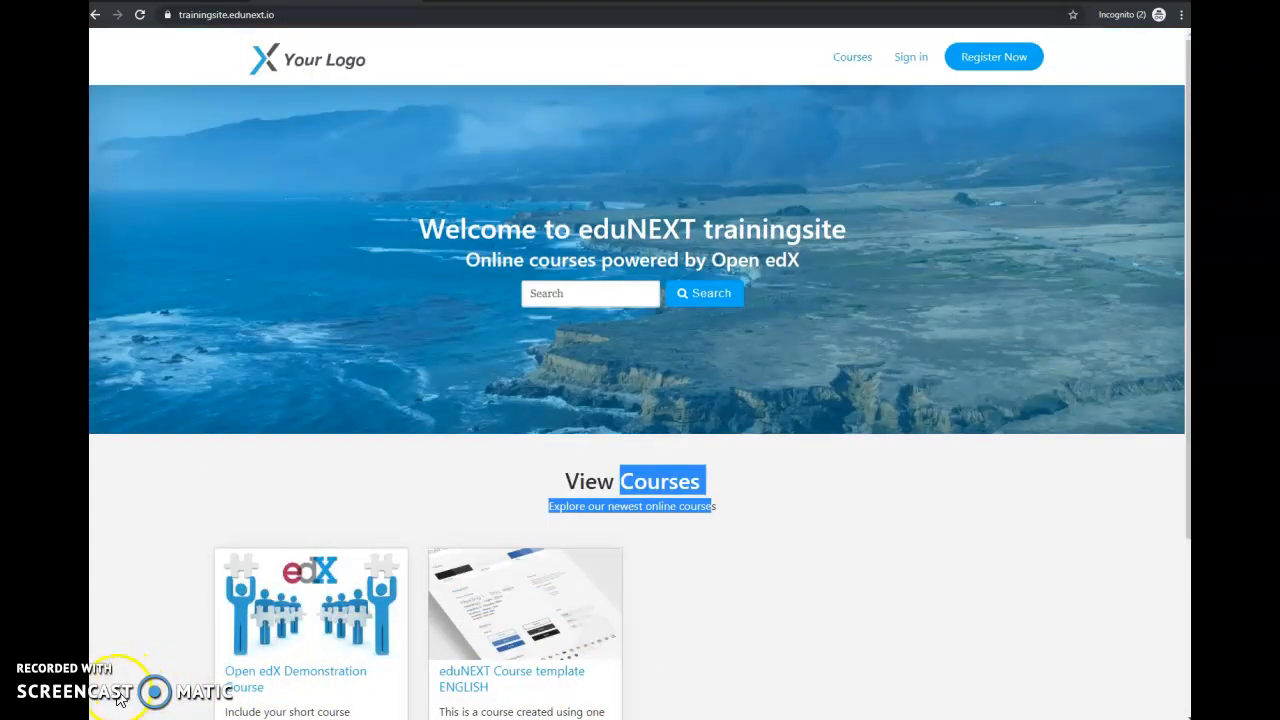
Step: Switch to the edunext management console and review the Basic Look & Feel settings of the microsite
left_click(344, 331)
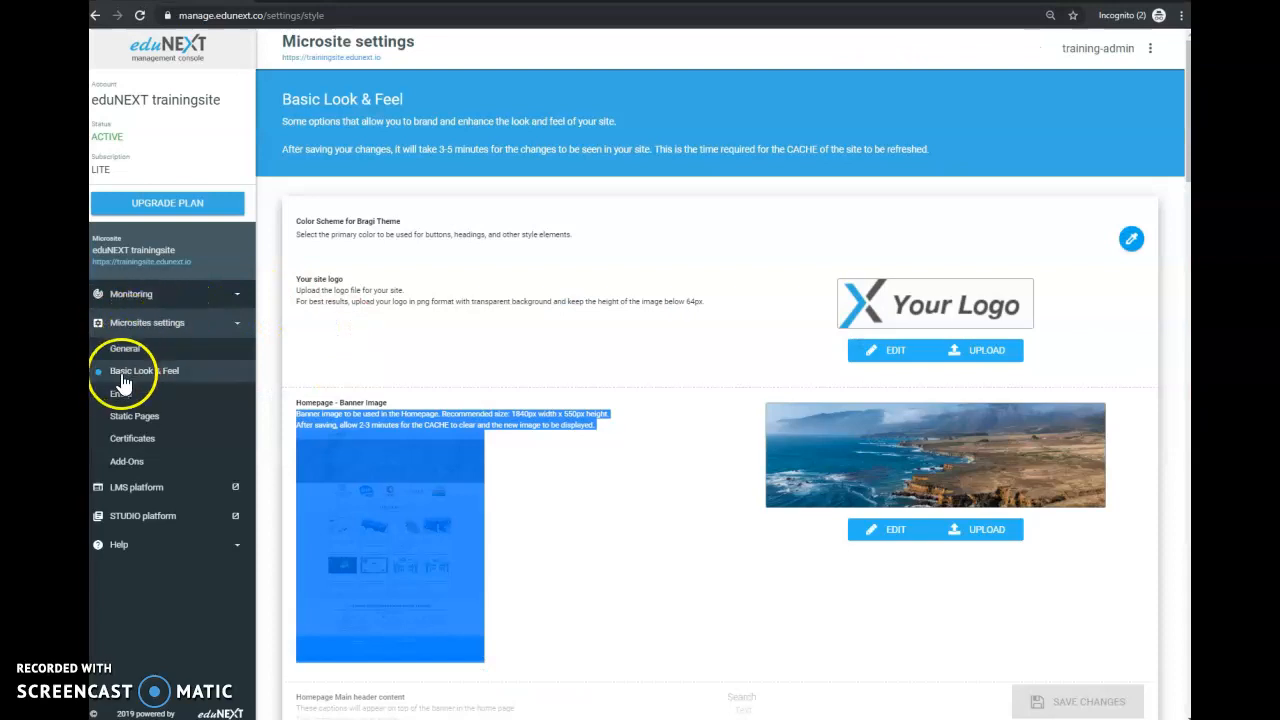
scroll(583, 433, "down", 3)
scroll(590, 434, "up", 3)
left_click(657, 498)
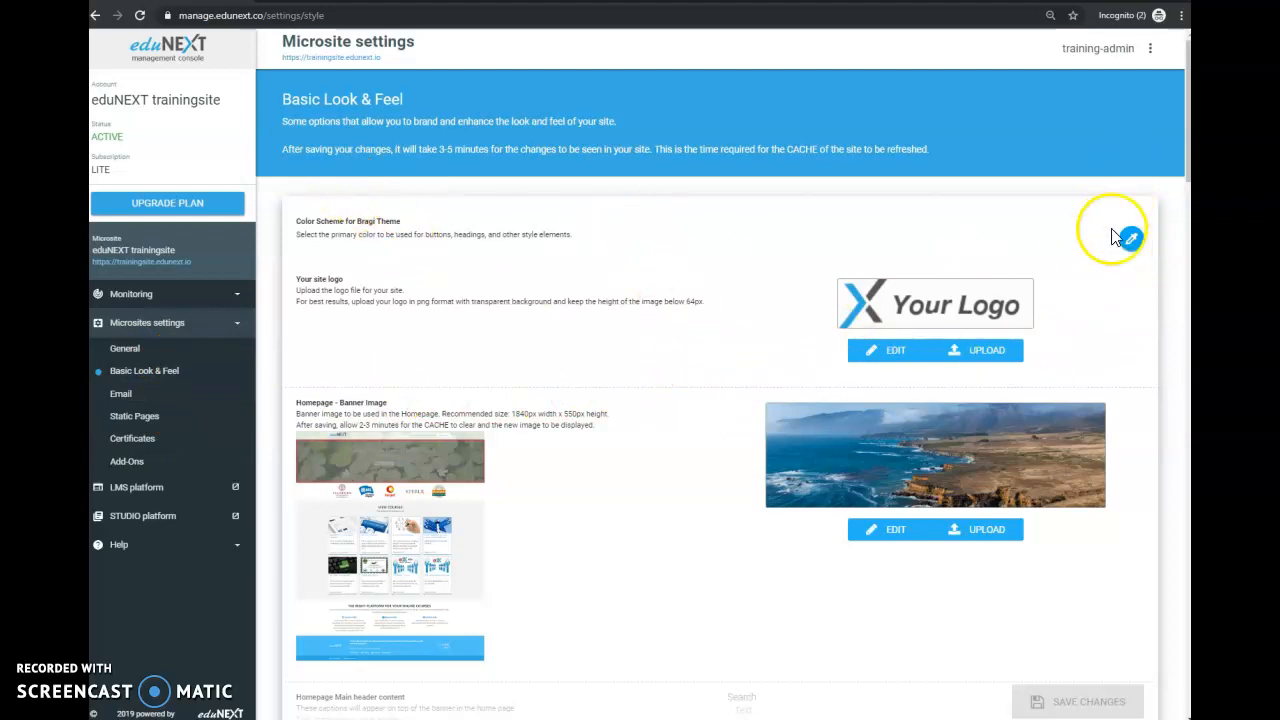
Step: Set the primary color of the Bragi theme's color scheme to purple
left_click(1132, 242)
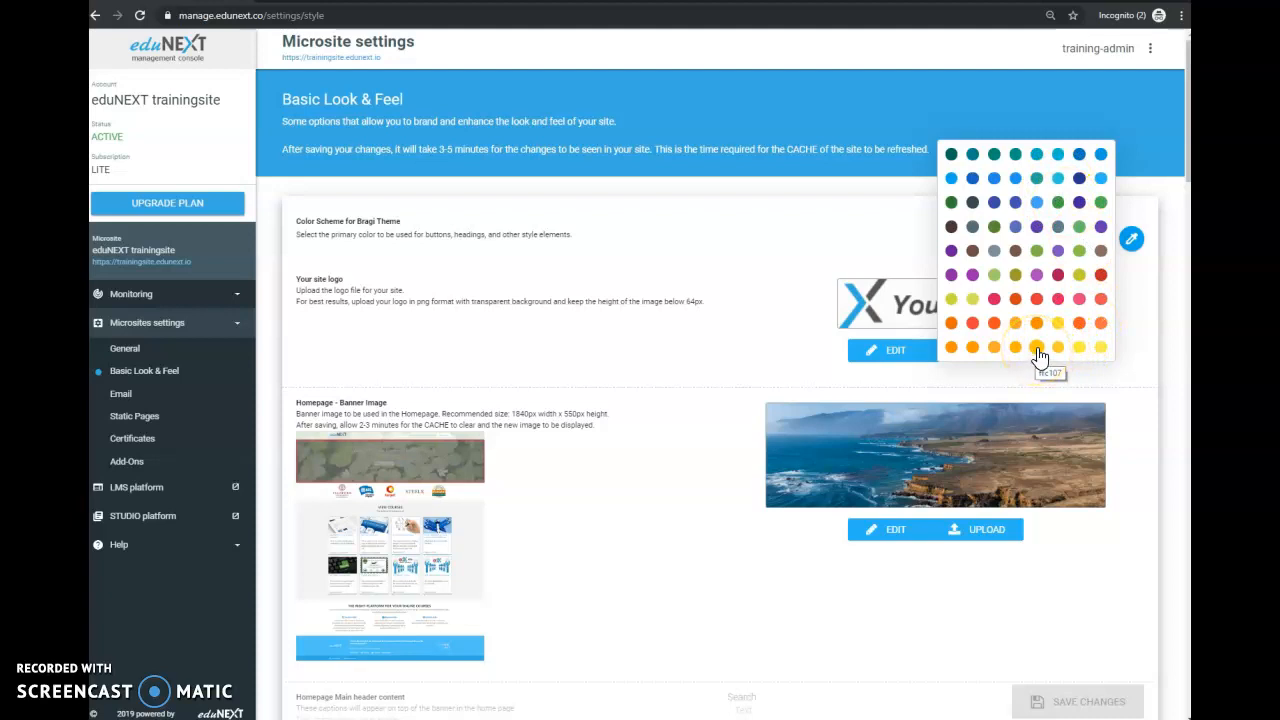
left_click(972, 276)
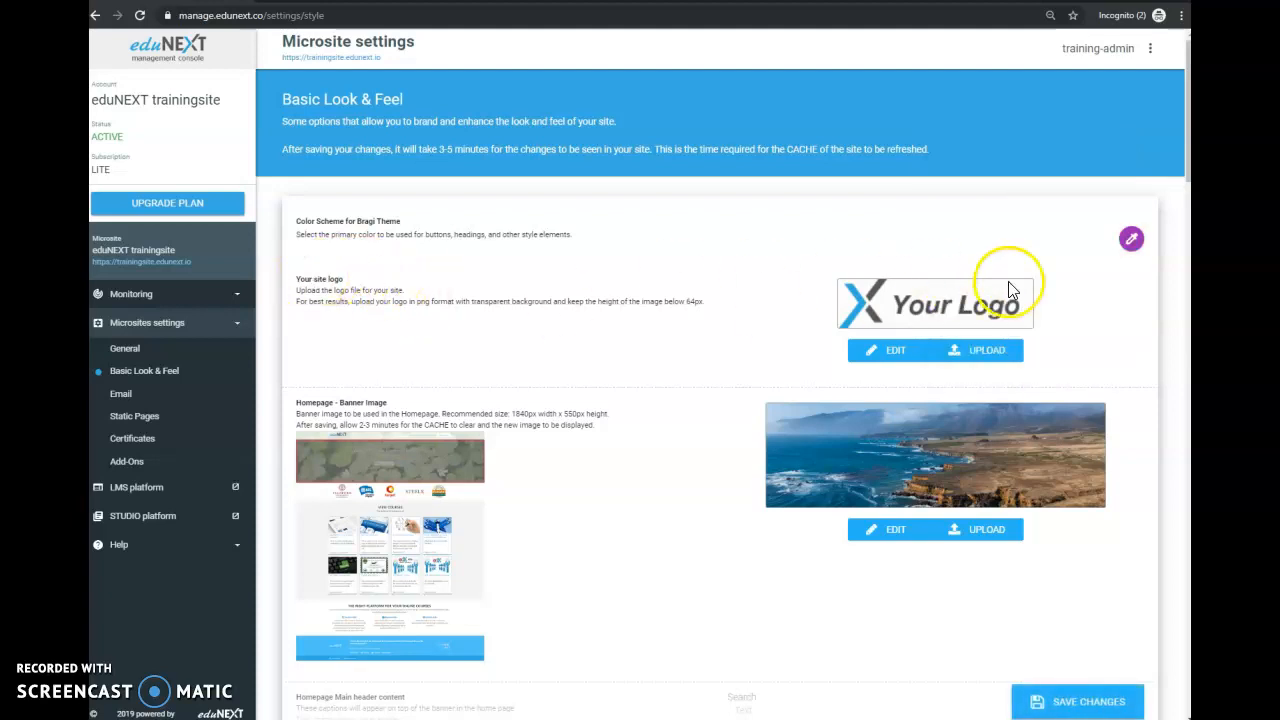
Step: Upload the file logo from the trainingacademy folder as the site logo
left_click(976, 354)
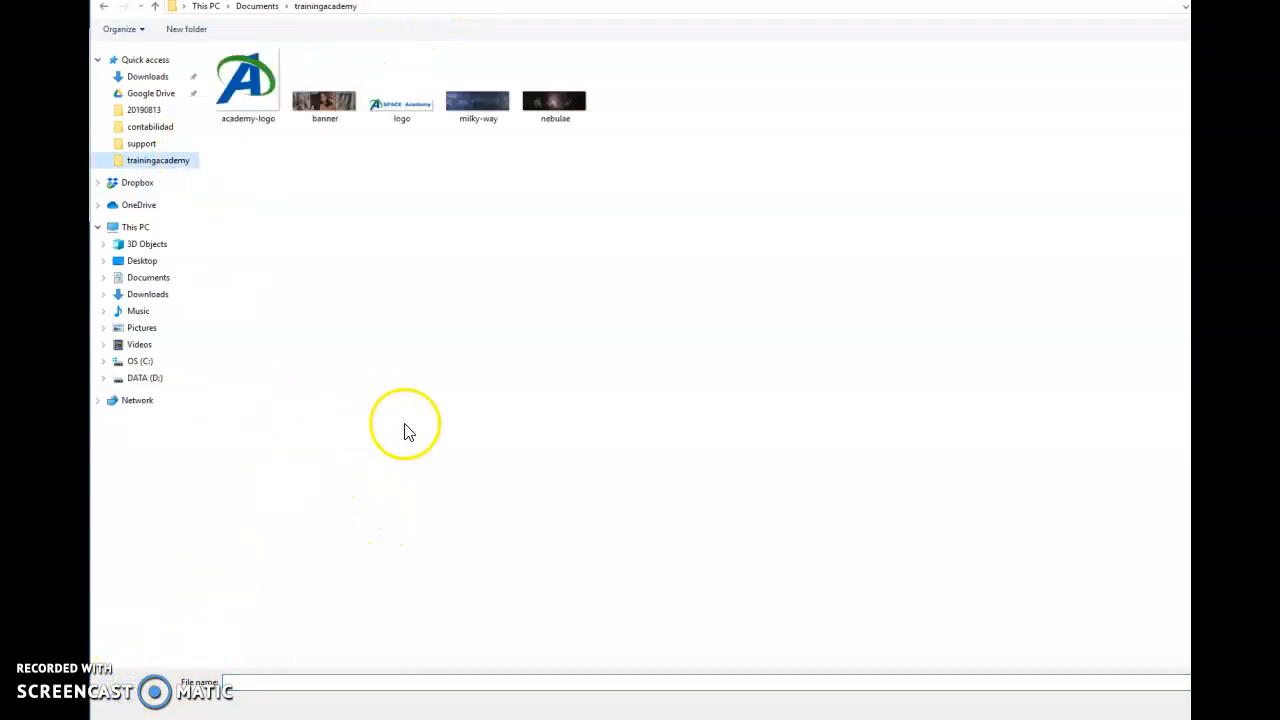
left_click(391, 103)
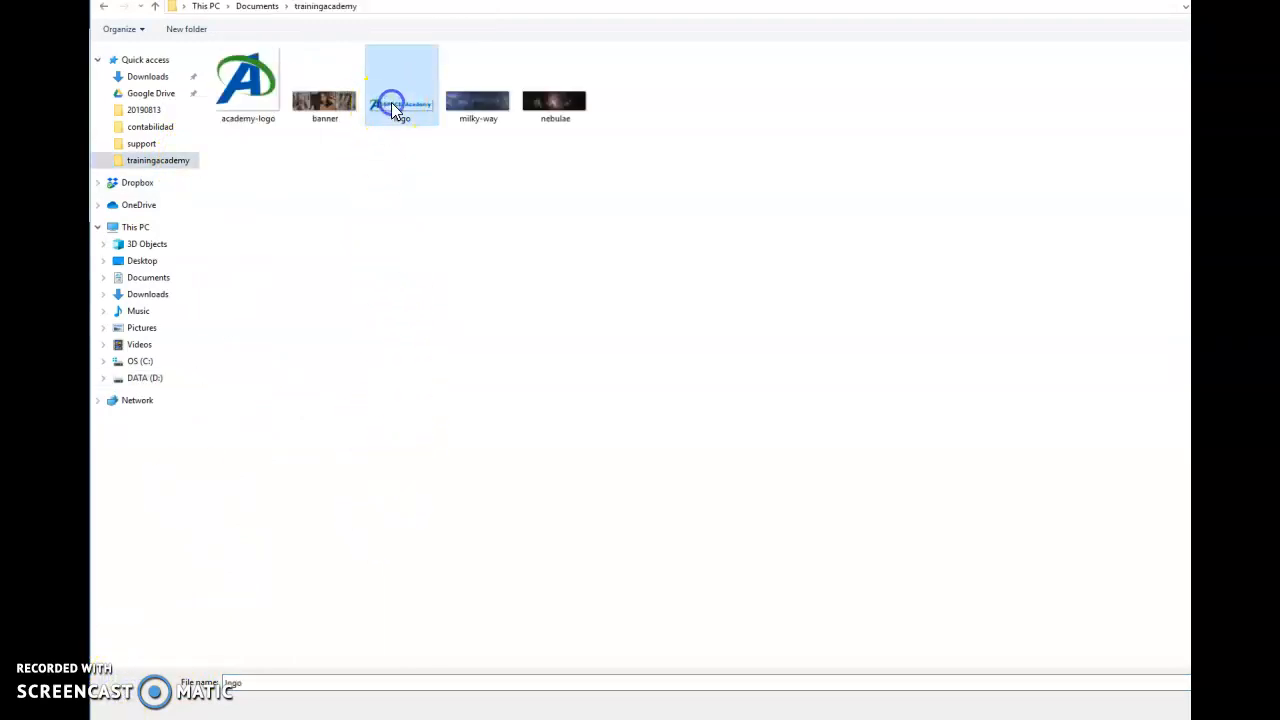
key("Return")
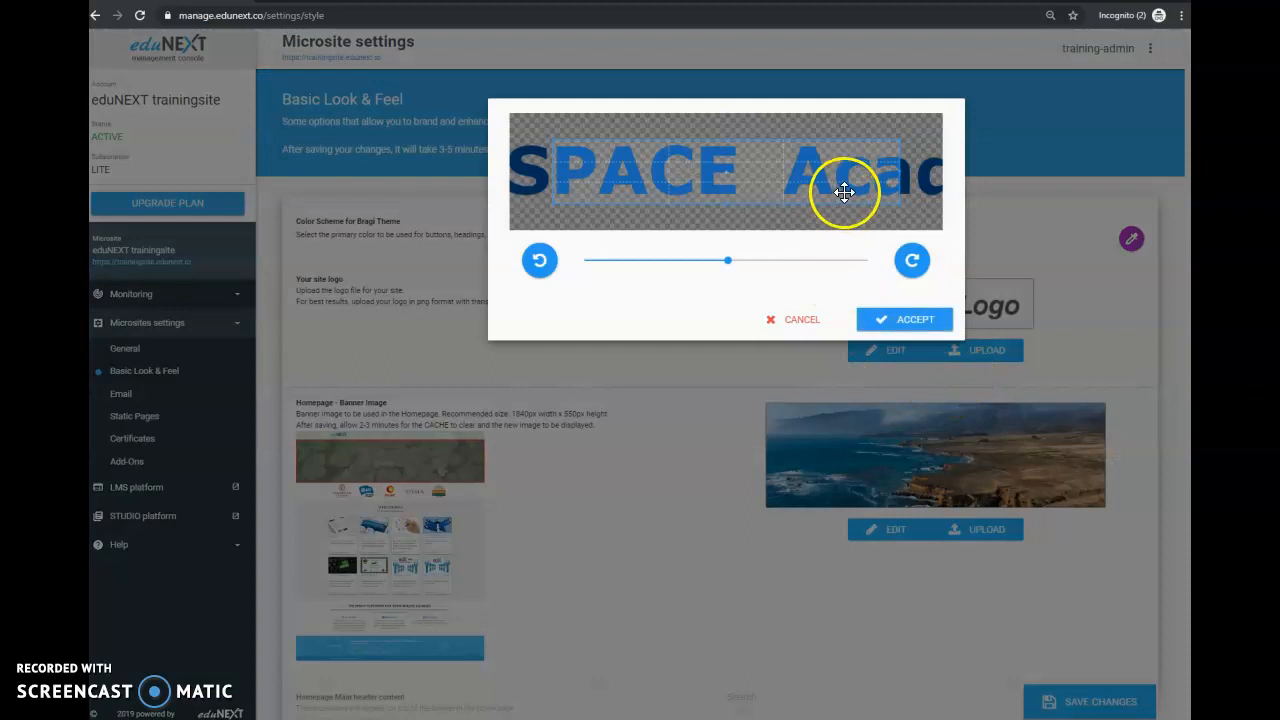
Step: Scale down and center the SPACE Academy logo so it fits inside the crop frame, and accept the crop
left_click_drag(699, 168, 731, 167)
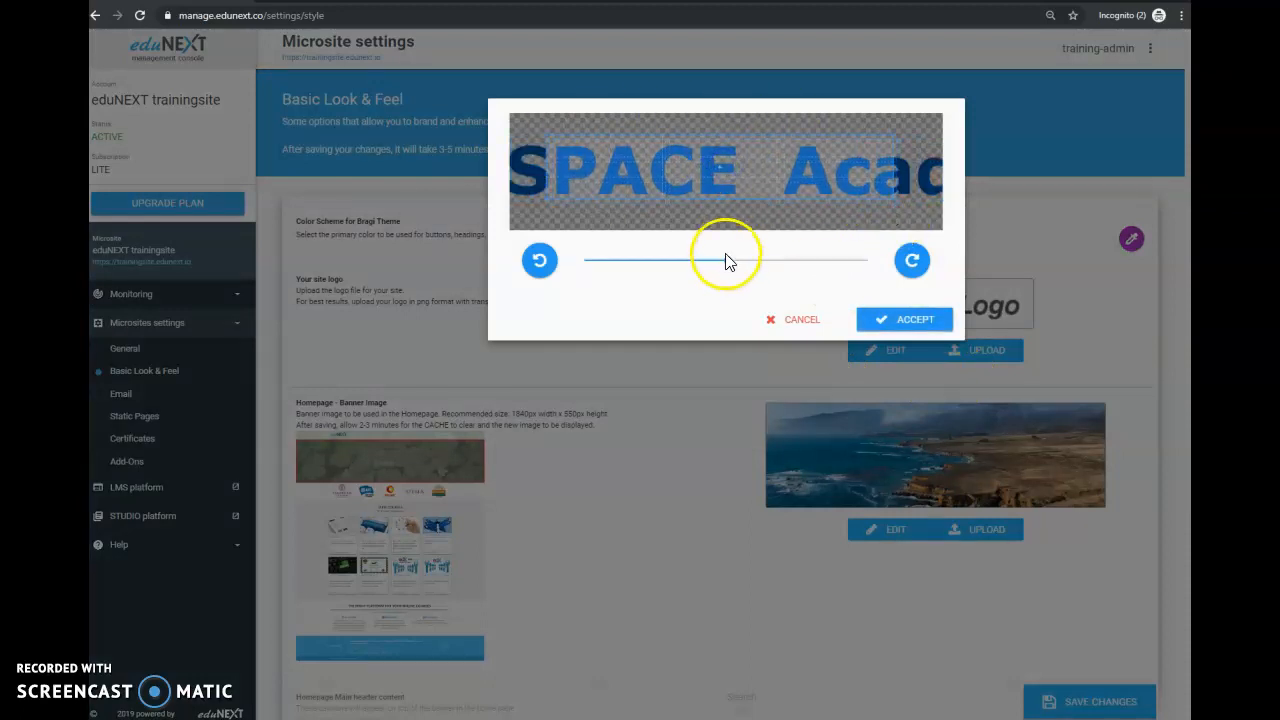
left_click_drag(730, 260, 629, 260)
left_click_drag(659, 179, 660, 188)
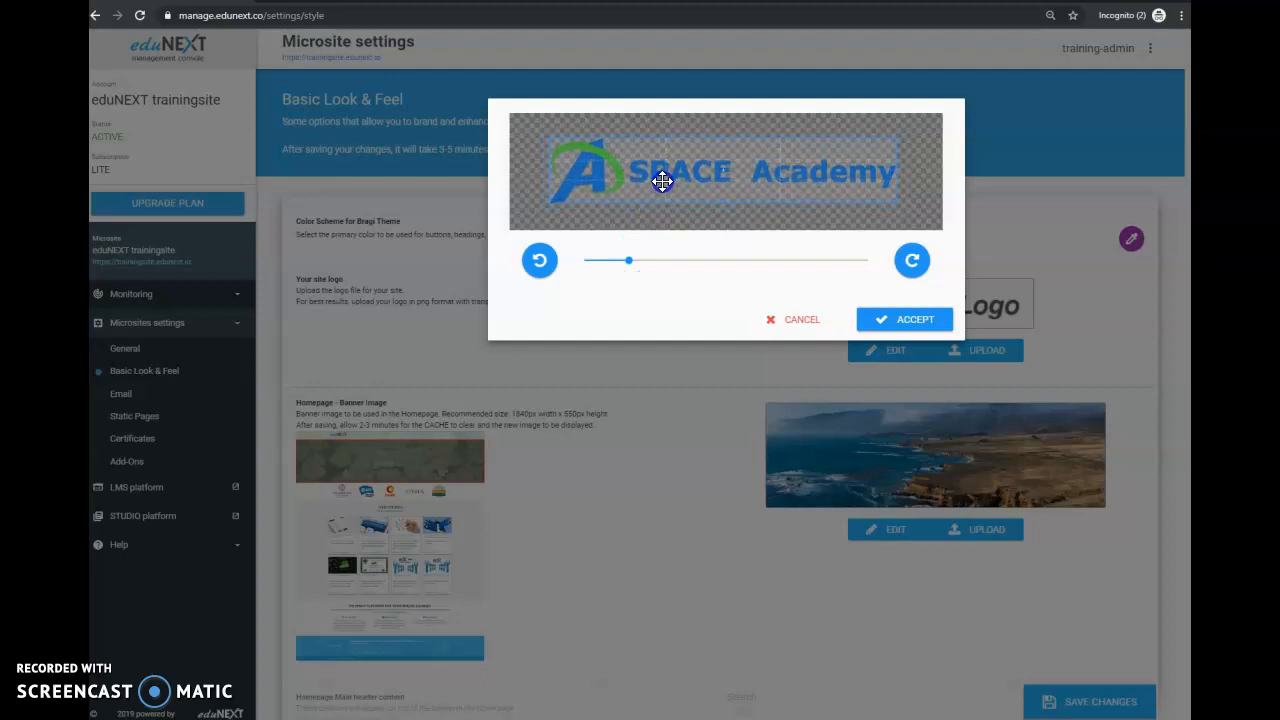
left_click(631, 264)
left_click_drag(631, 264, 628, 268)
left_click_drag(677, 180, 680, 184)
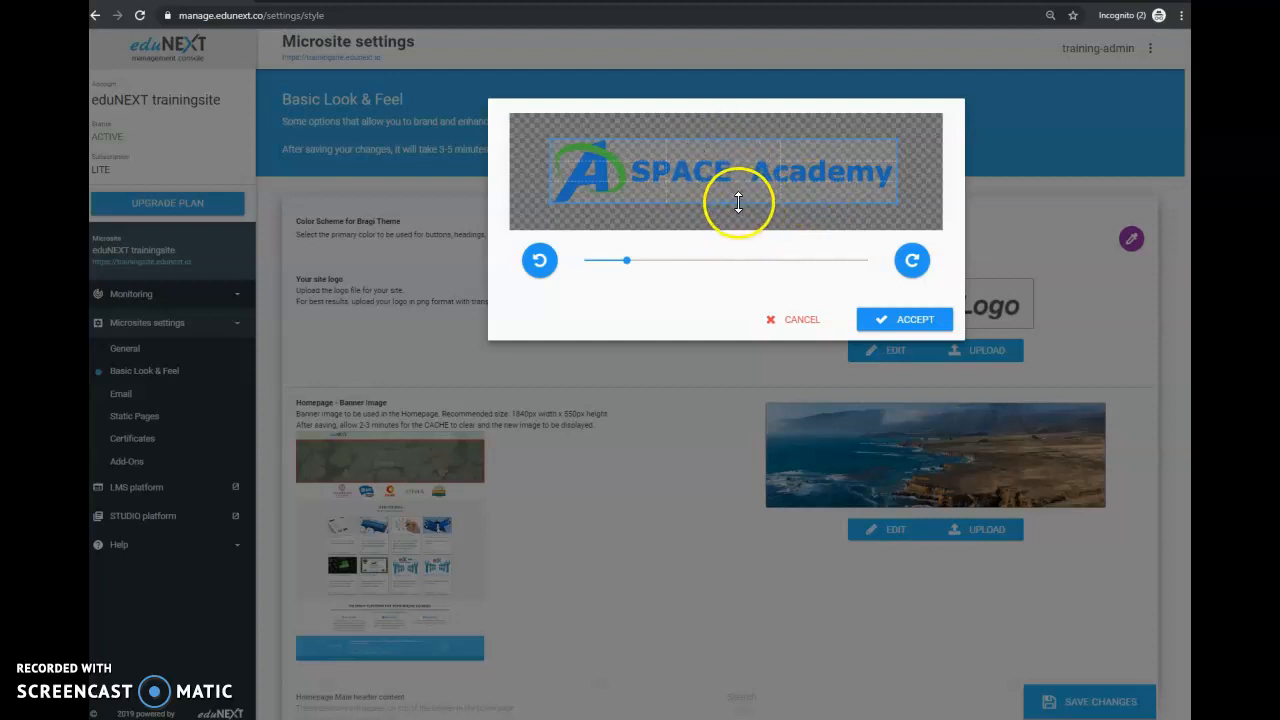
mouse_move(897, 203)
left_mouse_down()
mouse_move(911, 211)
mouse_move(906, 199)
left_mouse_up()
left_click(903, 322)
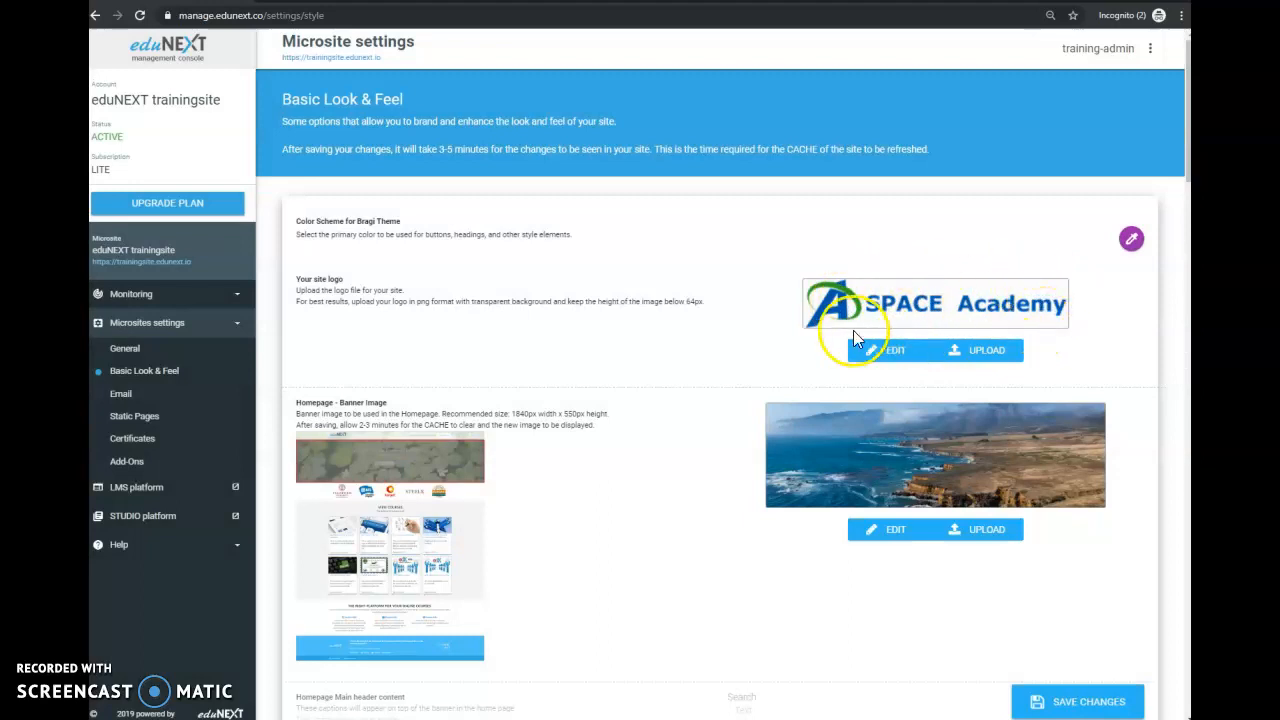
Step: Save the changes and set the Bragi theme's primary color to green
scroll(1028, 329, "down", 1)
scroll(1028, 329, "up", 1)
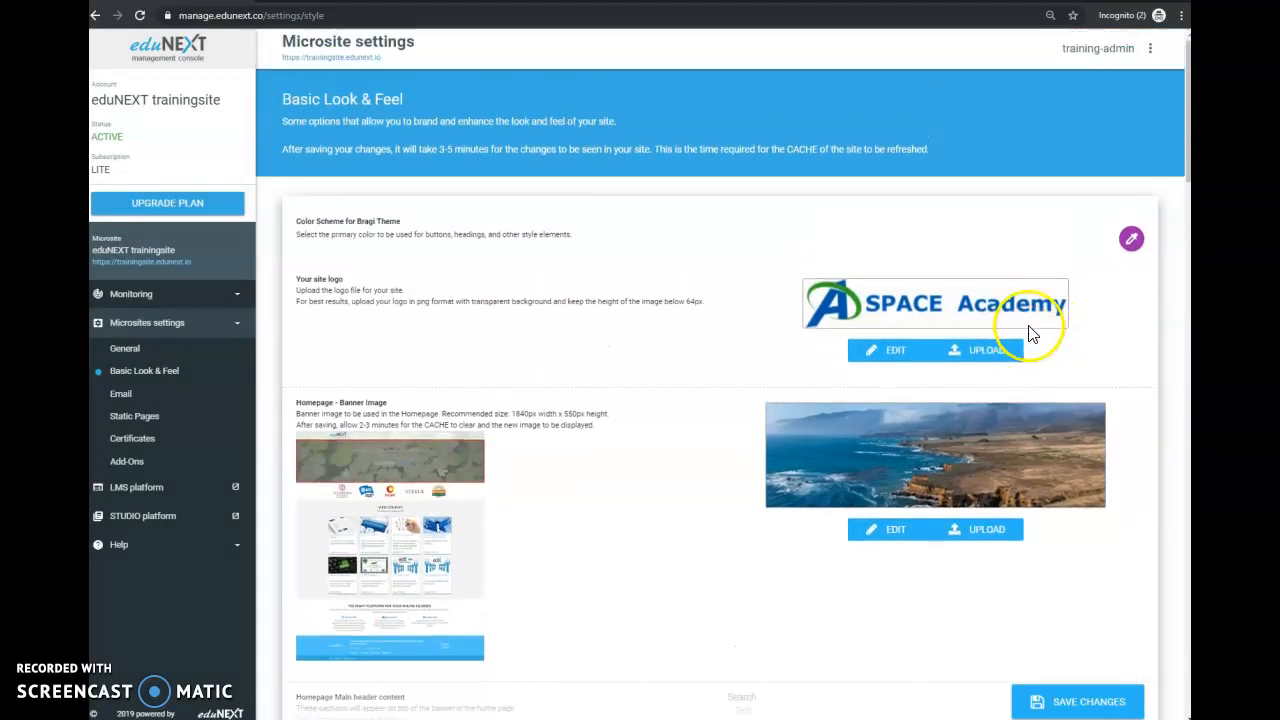
scroll(1030, 335, "down", 2)
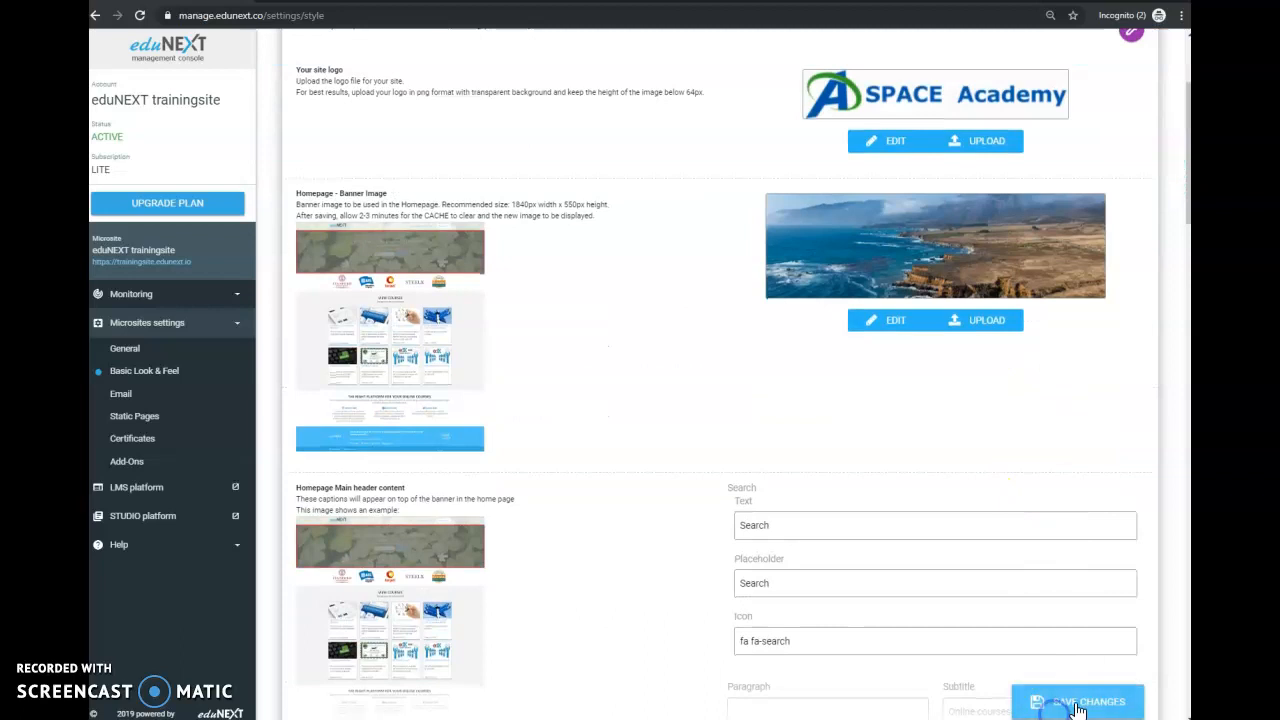
scroll(1051, 620, "up", 2)
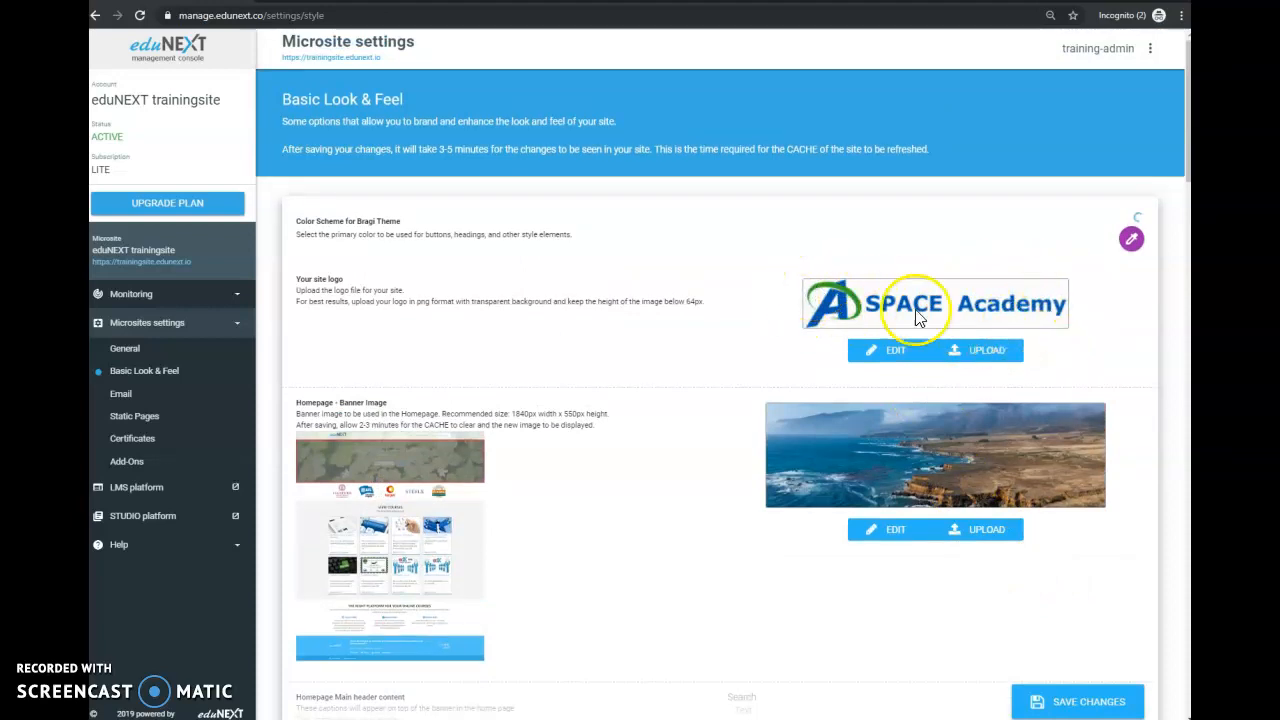
left_click(1131, 240)
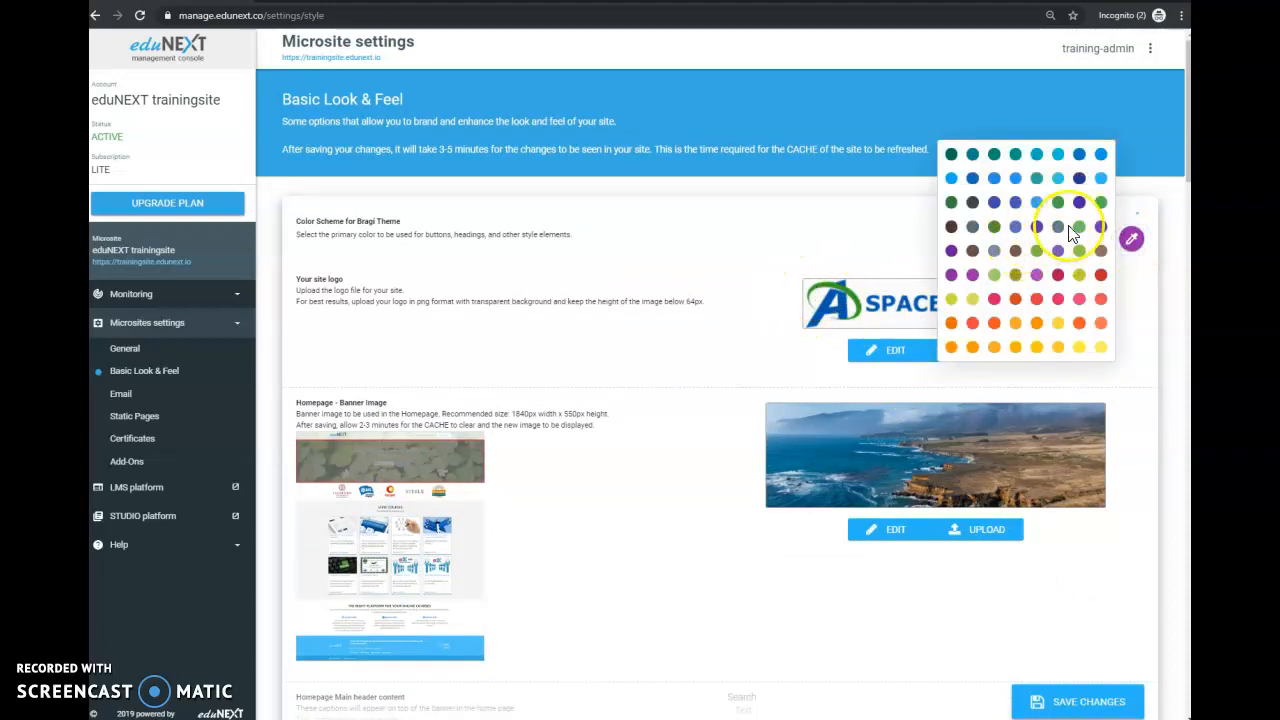
left_click(1052, 200)
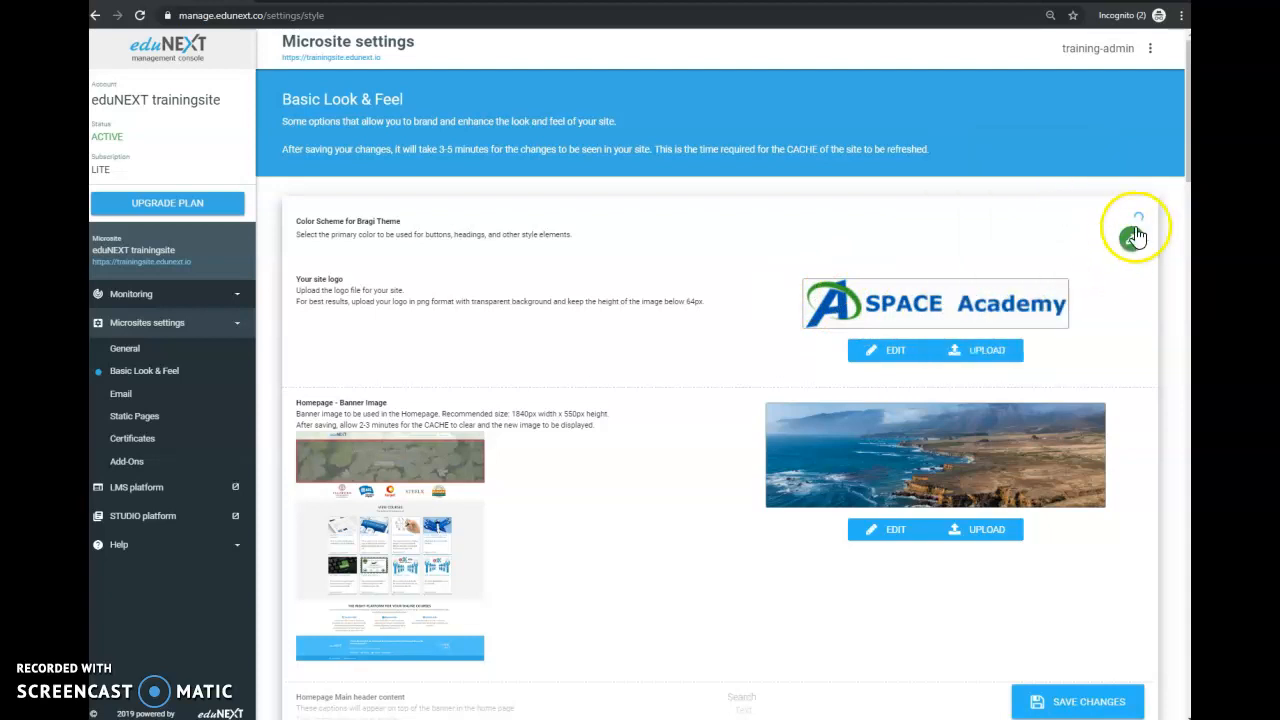
Step: Upload the file nebulae from the trainingacademy folder as the homepage banner image
scroll(729, 414, "down", 1)
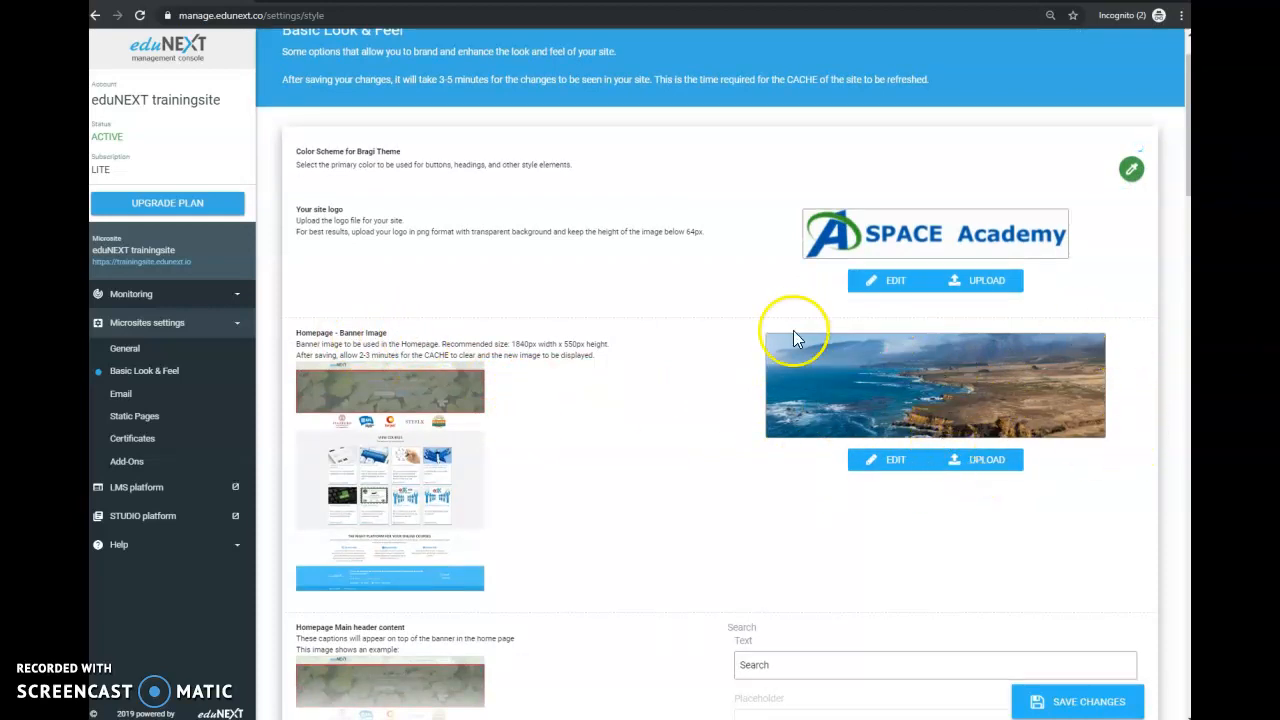
left_click(980, 463)
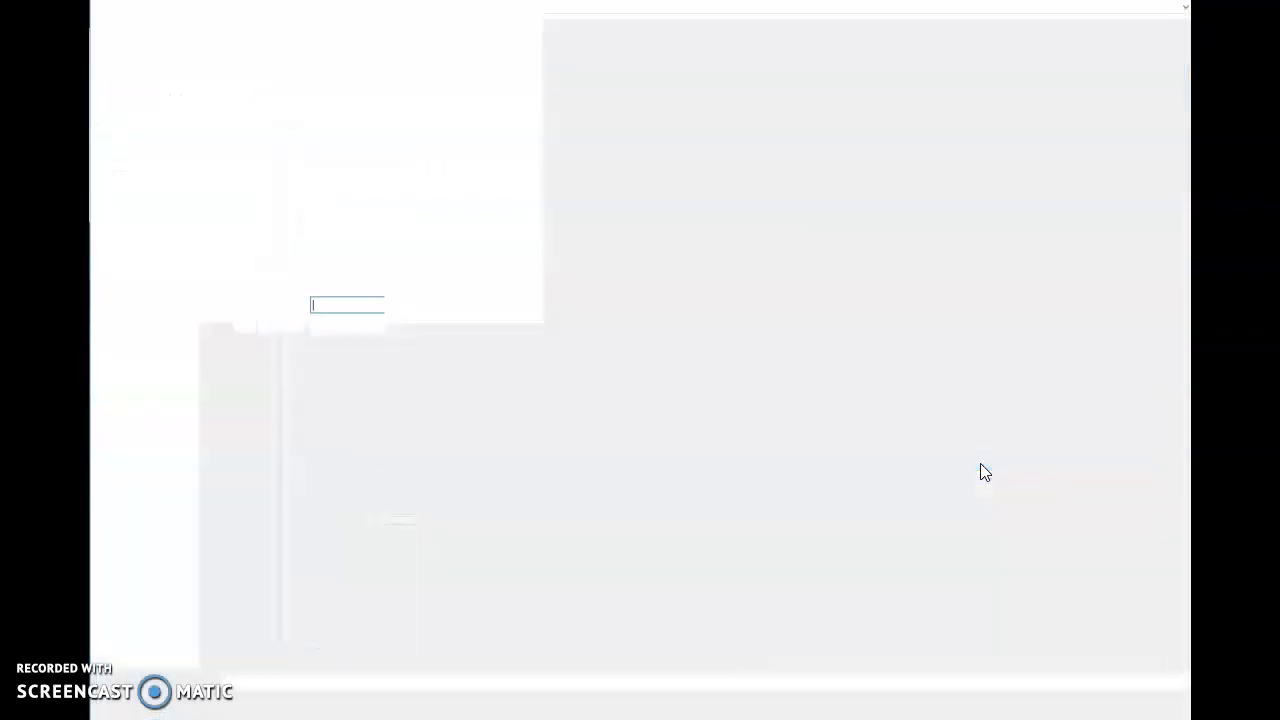
left_click(553, 110)
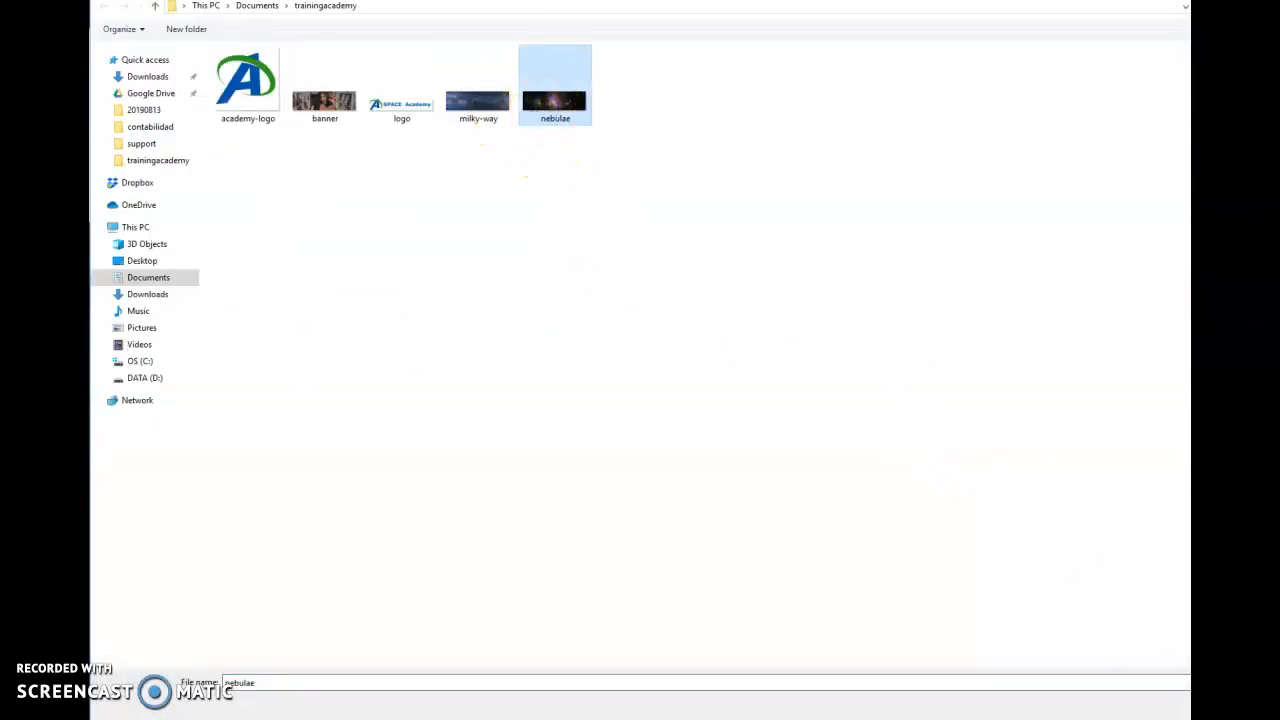
key("Return")
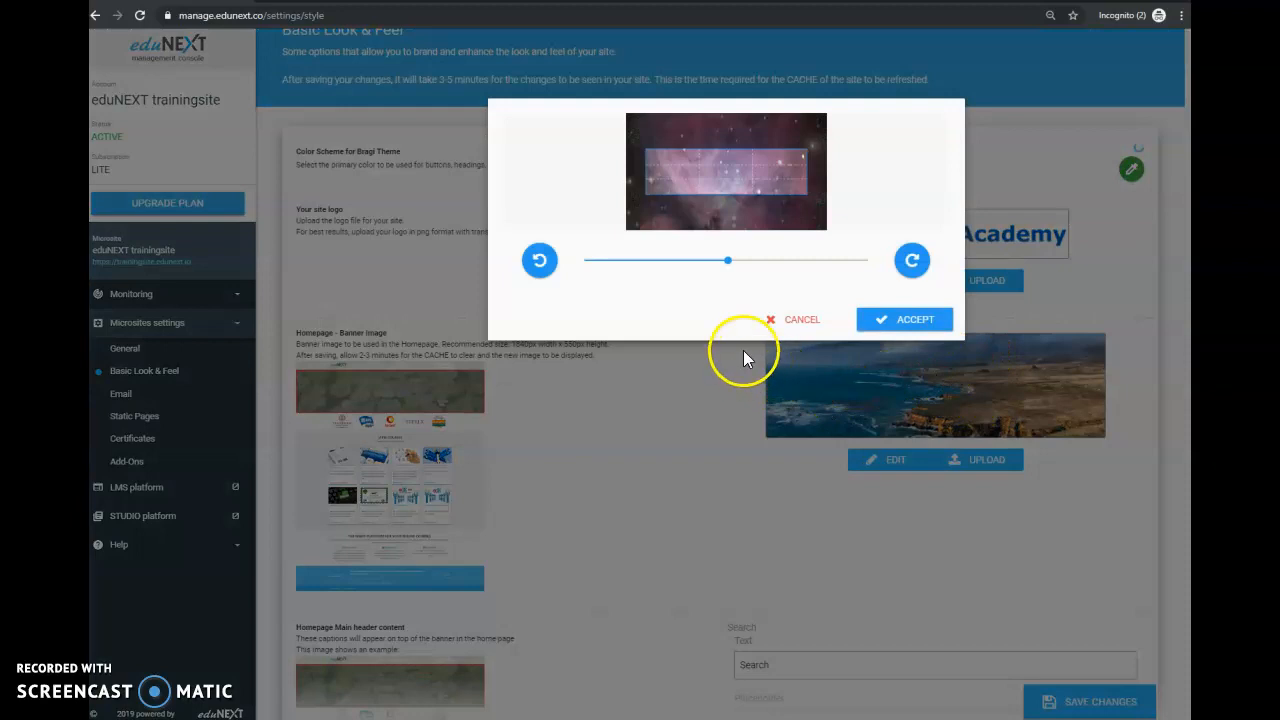
Step: Zoom out and reposition the nebula image so it fills the crop frame, and accept the banner crop
left_click_drag(731, 266, 594, 258)
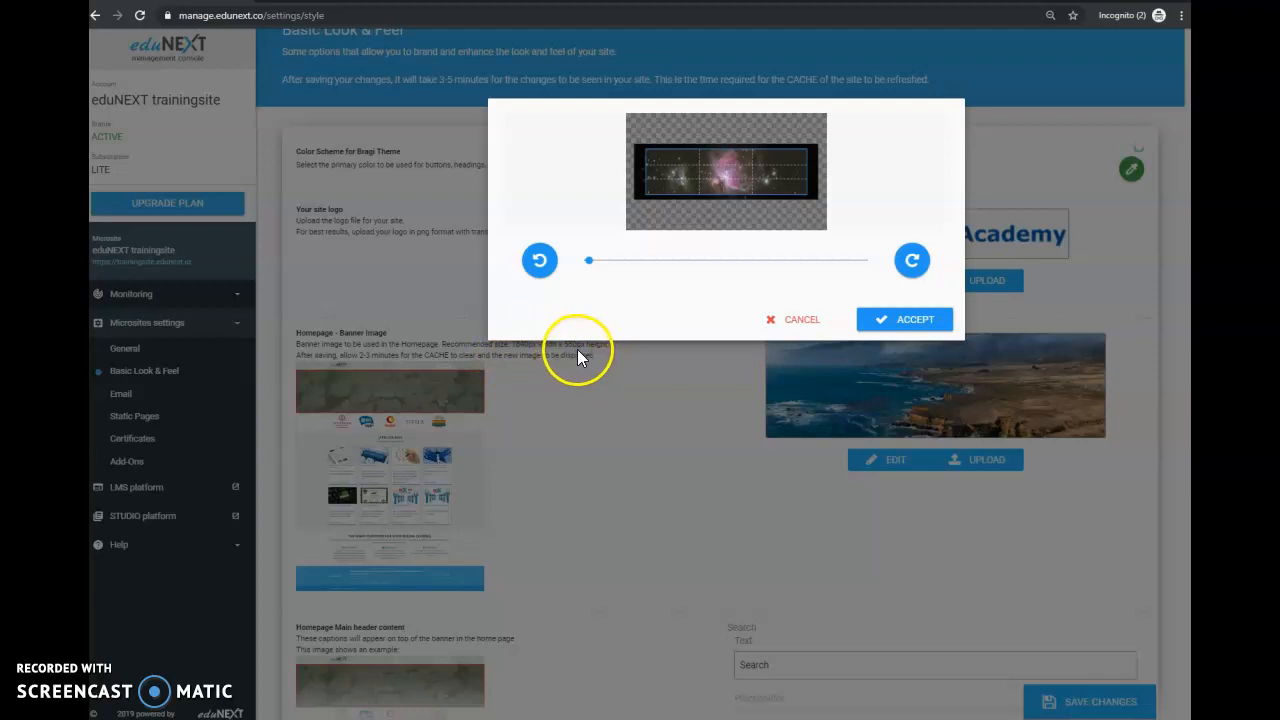
left_click_drag(591, 270, 589, 259)
left_click_drag(746, 214, 692, 168)
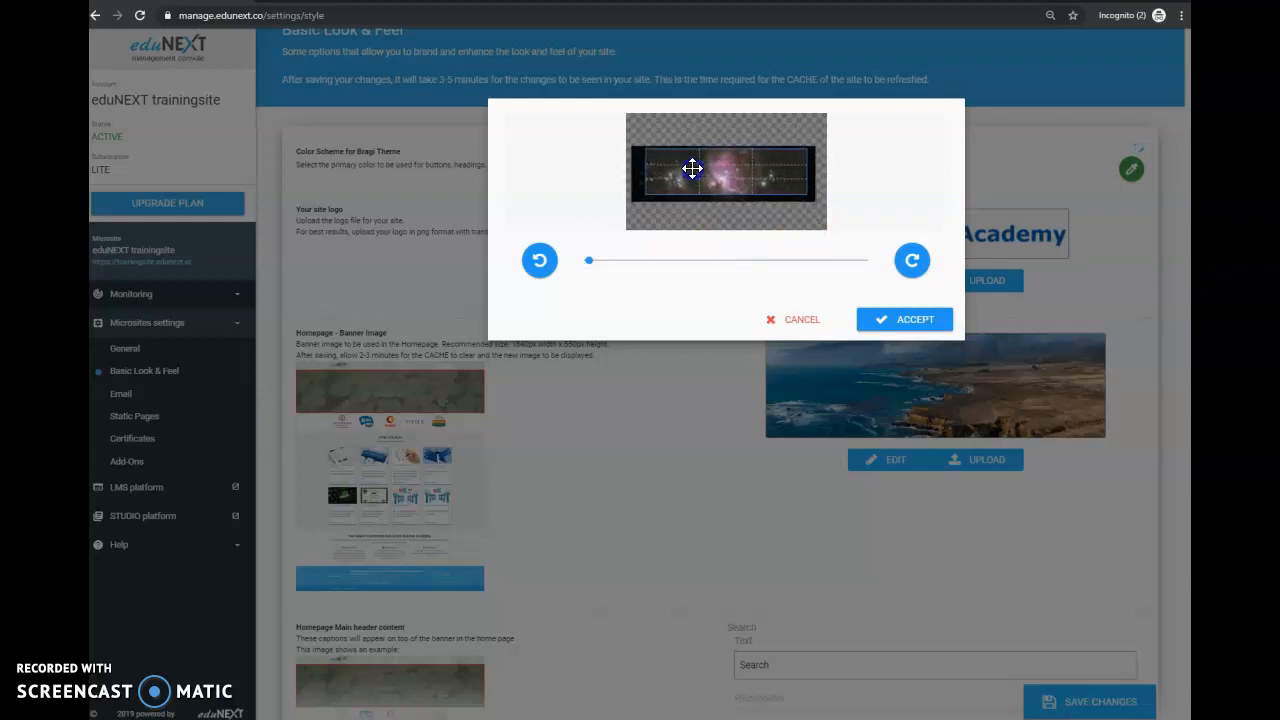
left_click(905, 322)
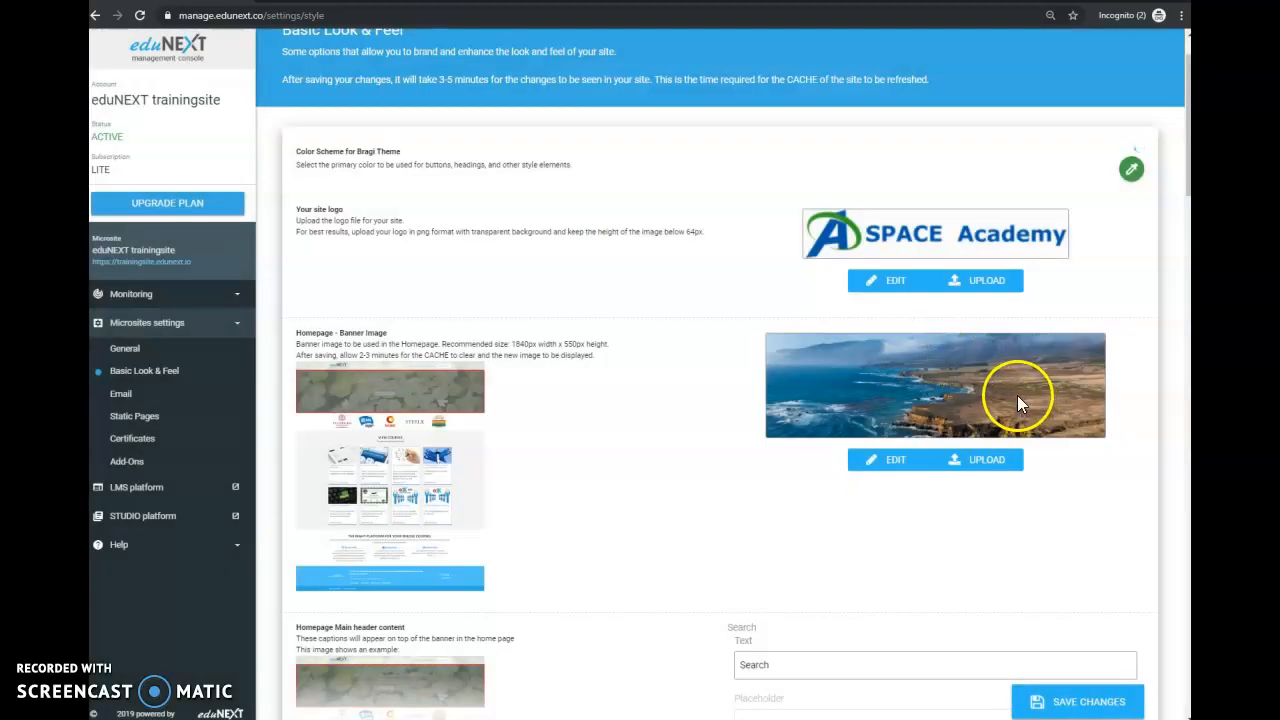
Step: Examine the Homepage Main header content fields, including the search text, placeholder, subtitle and title
scroll(900, 400, "down", 1)
scroll(968, 475, "down", 1)
left_click(789, 389)
left_click_drag(787, 443, 729, 440)
left_click_drag(787, 383, 702, 380)
scroll(820, 506, "down", 1)
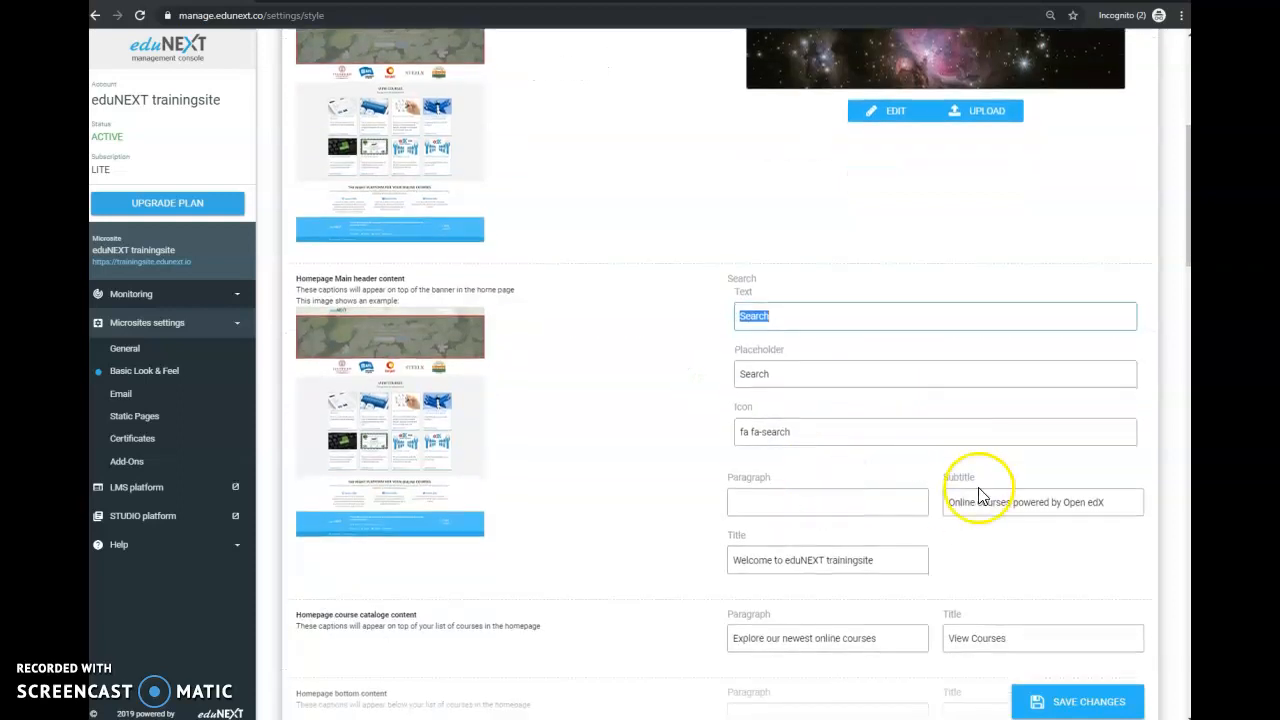
left_click_drag(872, 560, 720, 558)
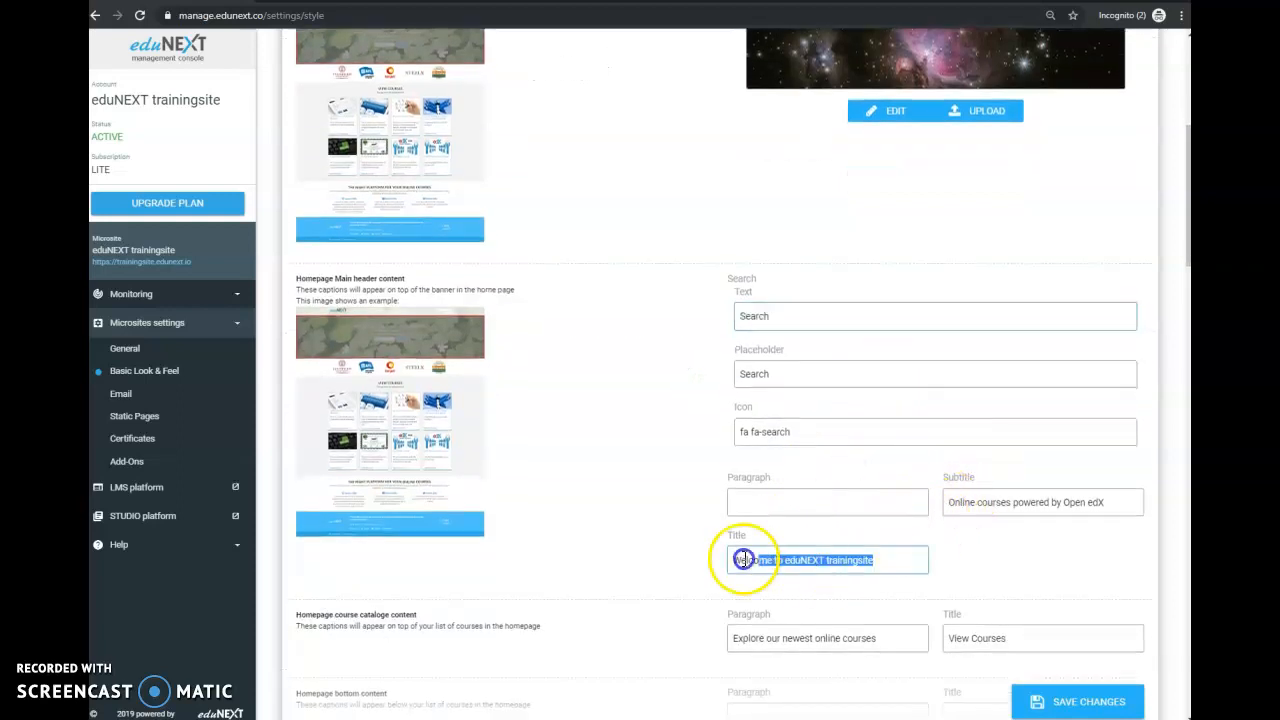
left_click(890, 560)
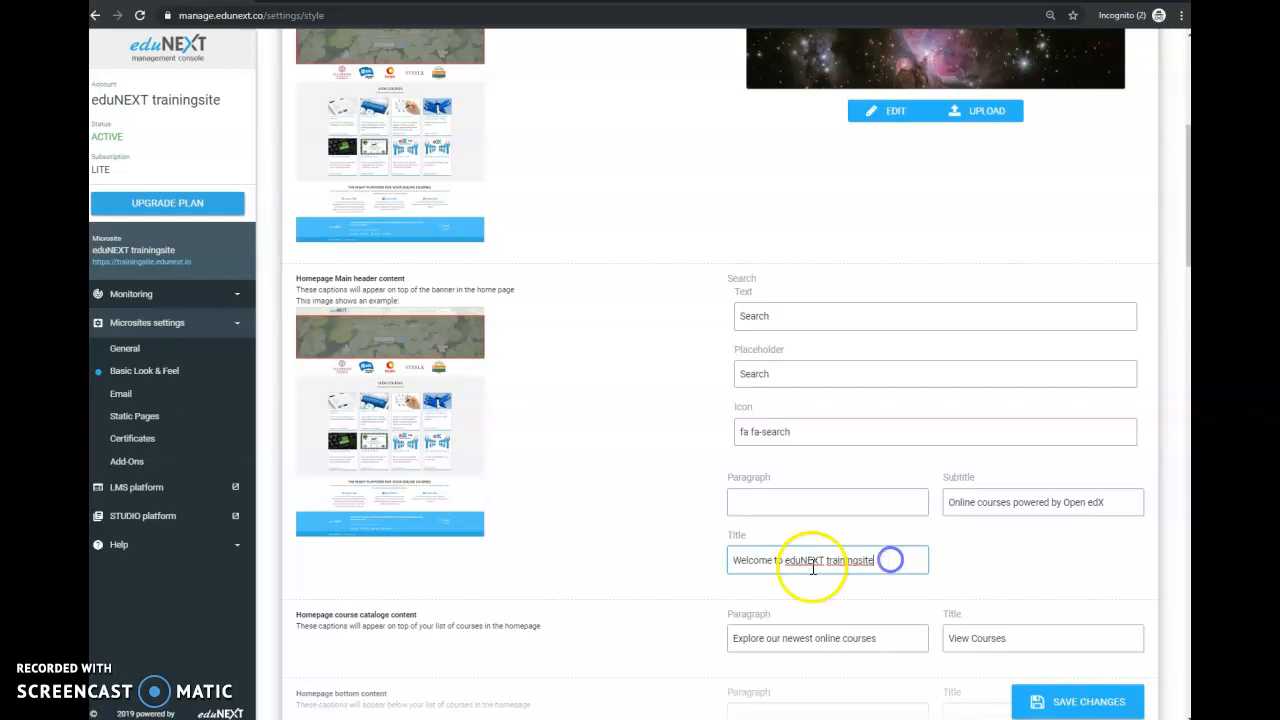
left_click(875, 560)
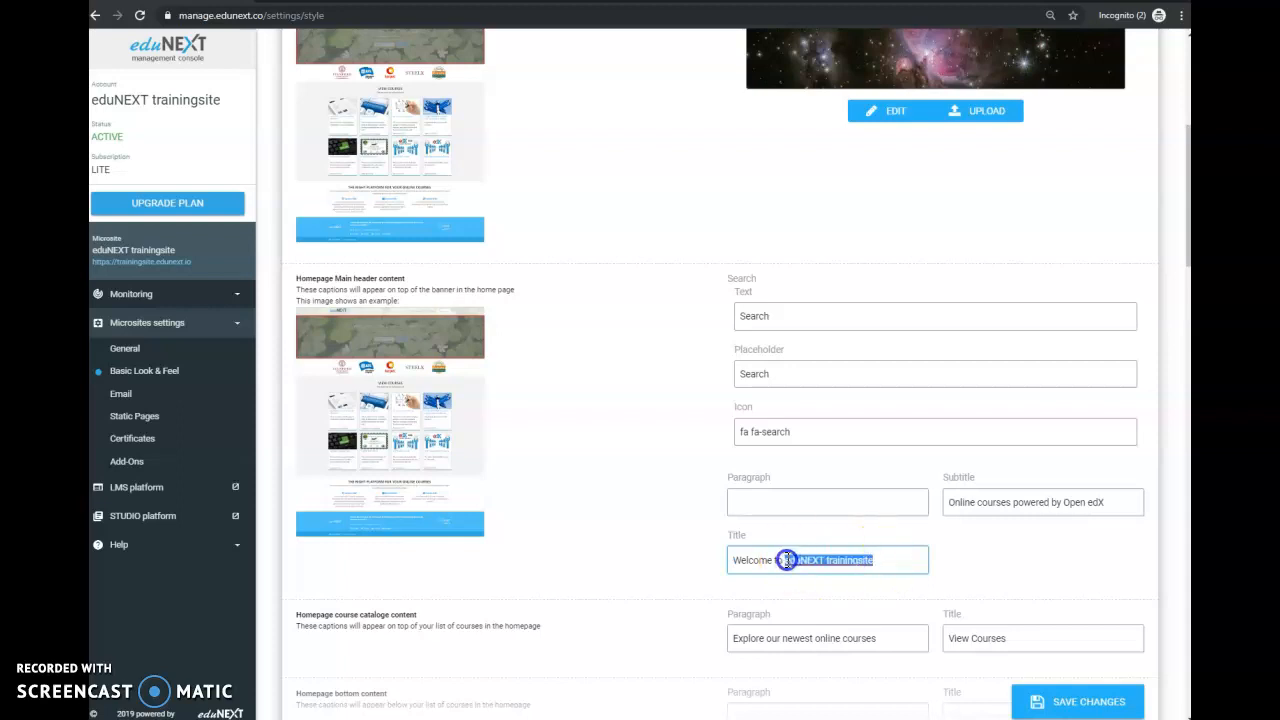
left_click_drag(900, 560, 714, 560)
Step: Clear the homepage main header's subtitle, set its title to "Welcome to SPACE academy", and save the changes
left_click_drag(949, 501, 1085, 502)
key("BackSpace")
left_click_drag(875, 560, 787, 560)
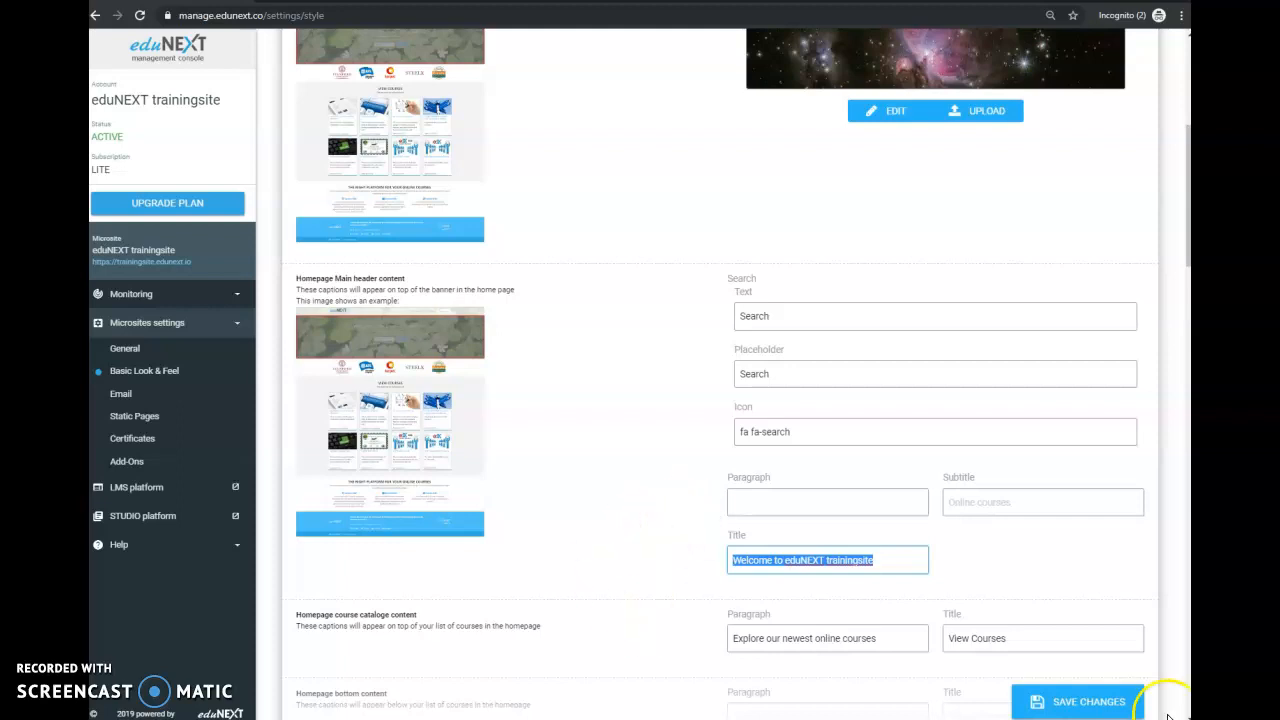
left_click(833, 560)
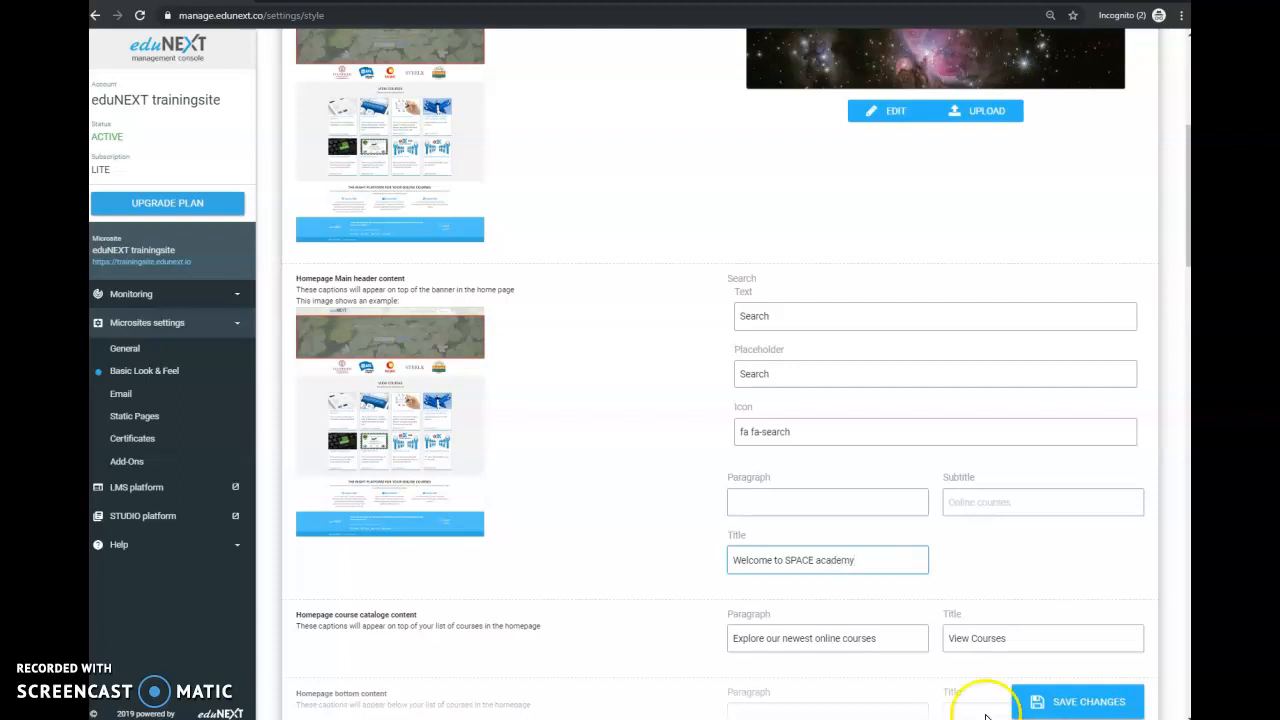
left_click(1090, 690)
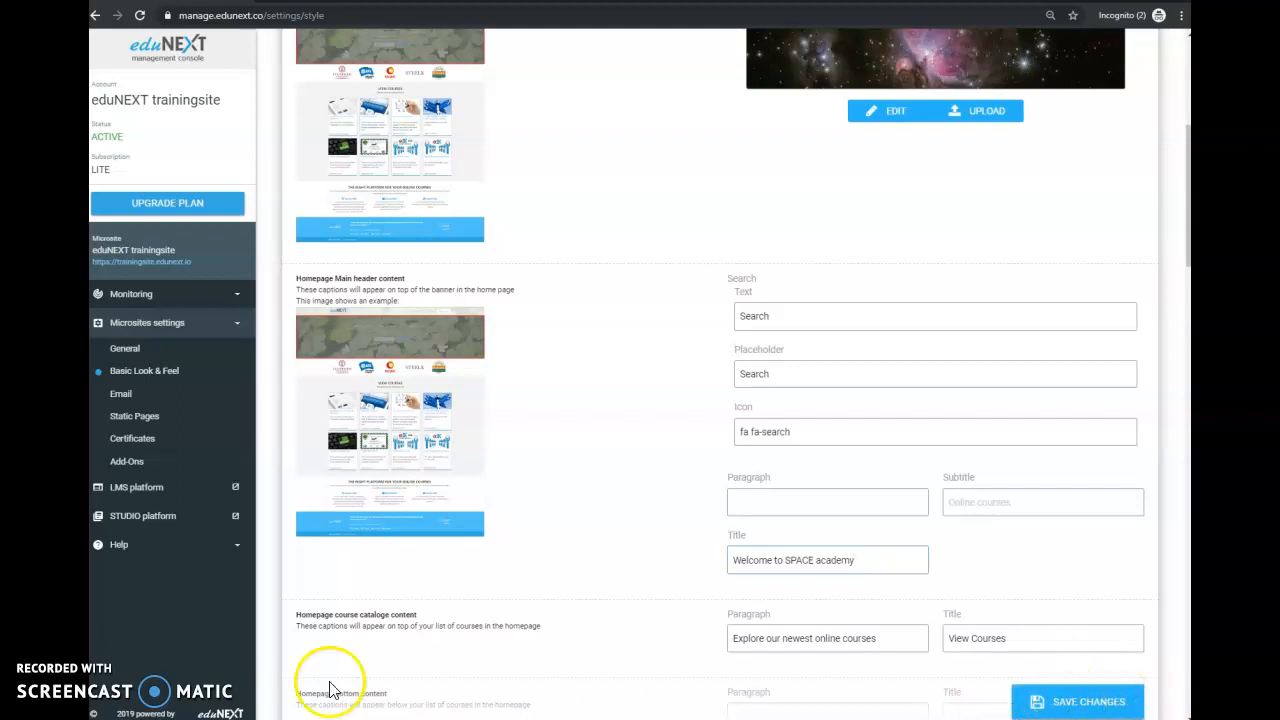
Step: Save the style changes and reload the public training site's homepage to check the logo and banner
left_click(1093, 705)
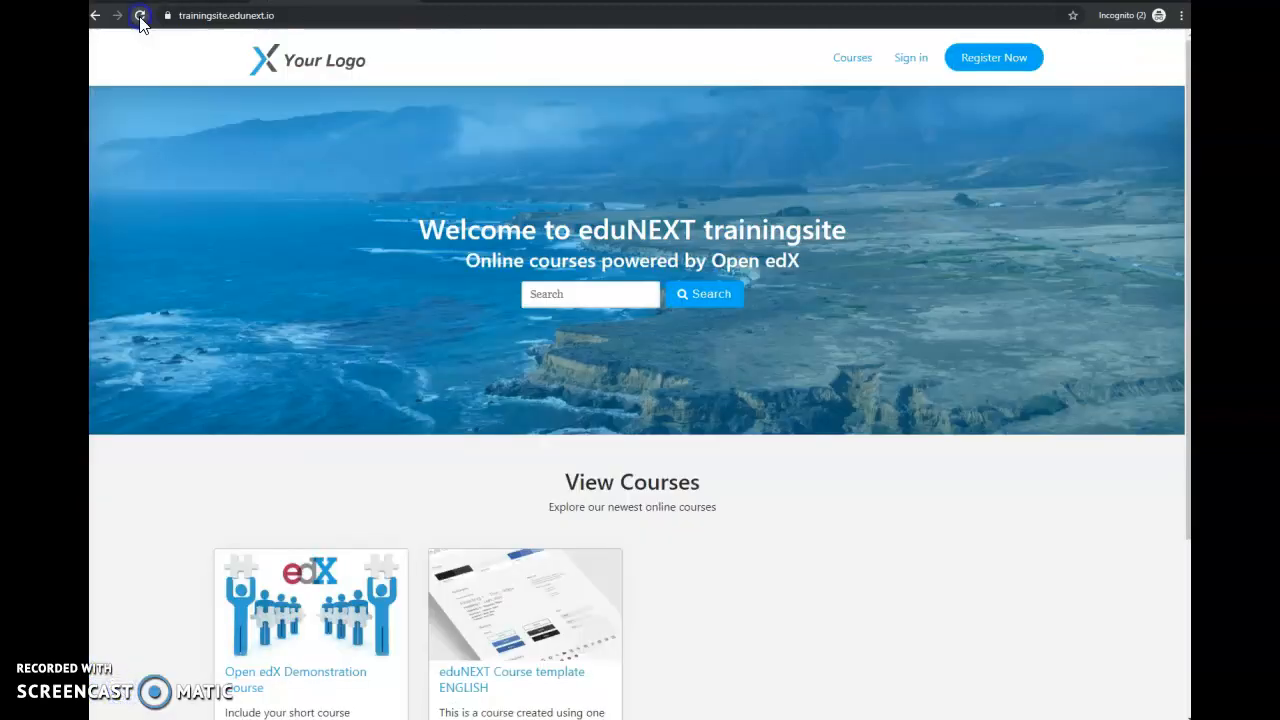
left_click(140, 16)
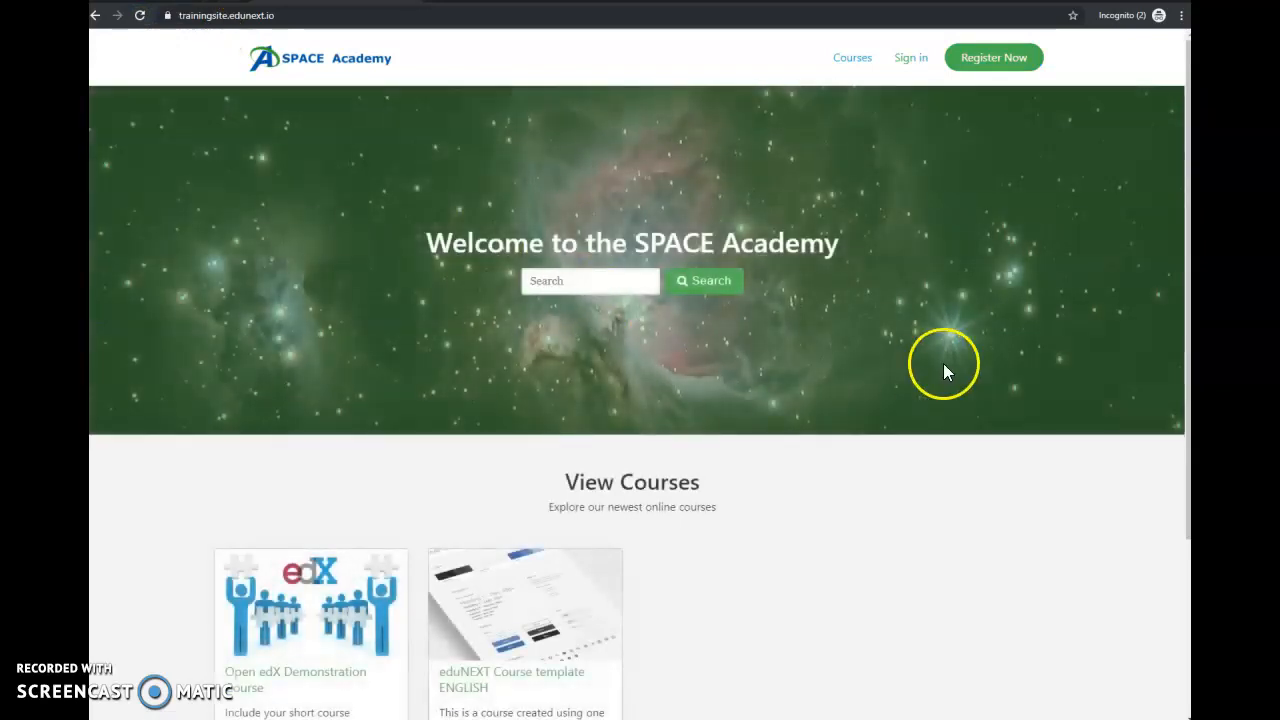
scroll(947, 307, "down", 3)
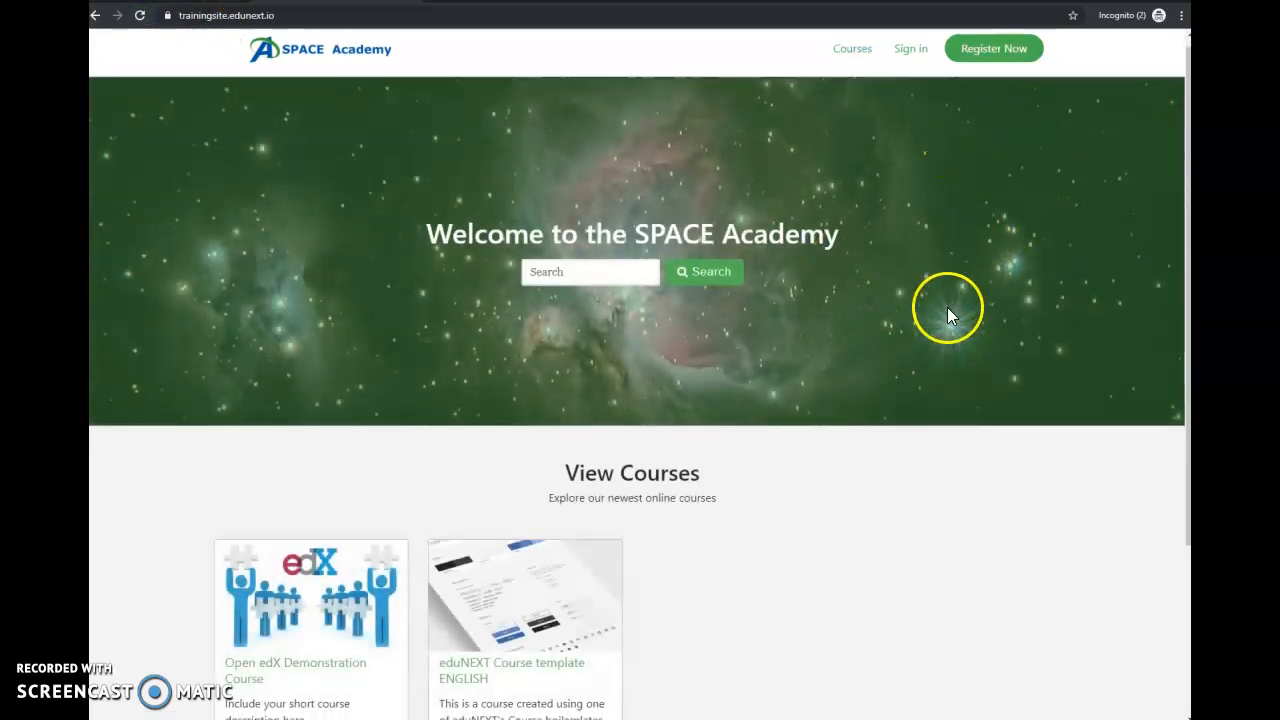
scroll(947, 310, "up", 3)
Step: Examine the welcome title in the banner and the View Courses captions above the course list on the public homepage
left_click_drag(510, 240, 776, 243)
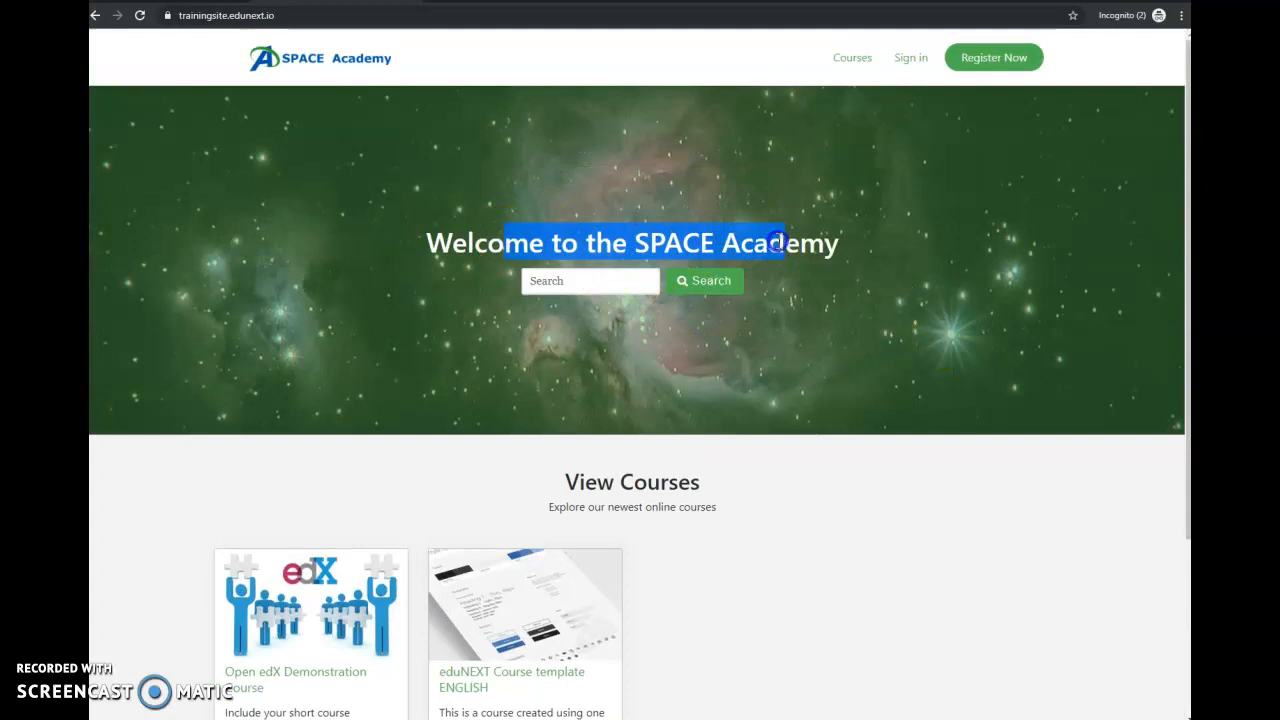
scroll(782, 375, "down", 1)
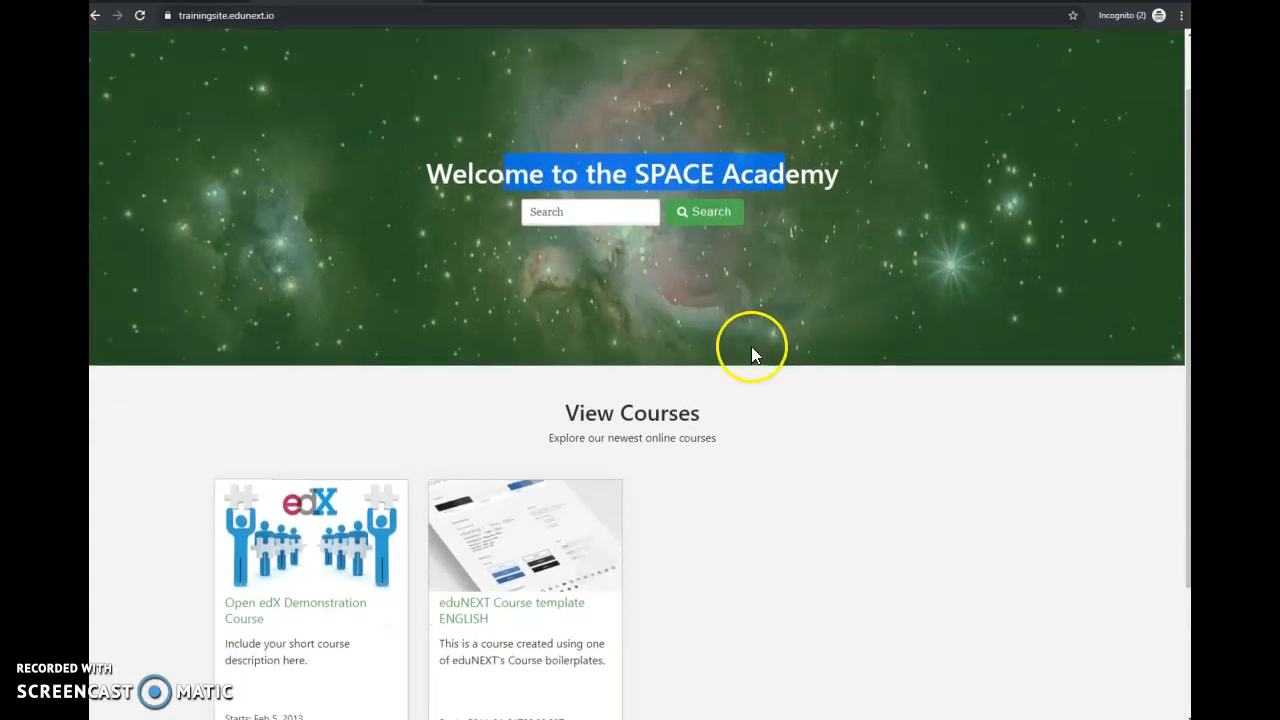
scroll(751, 350, "up", 1)
left_click(683, 489)
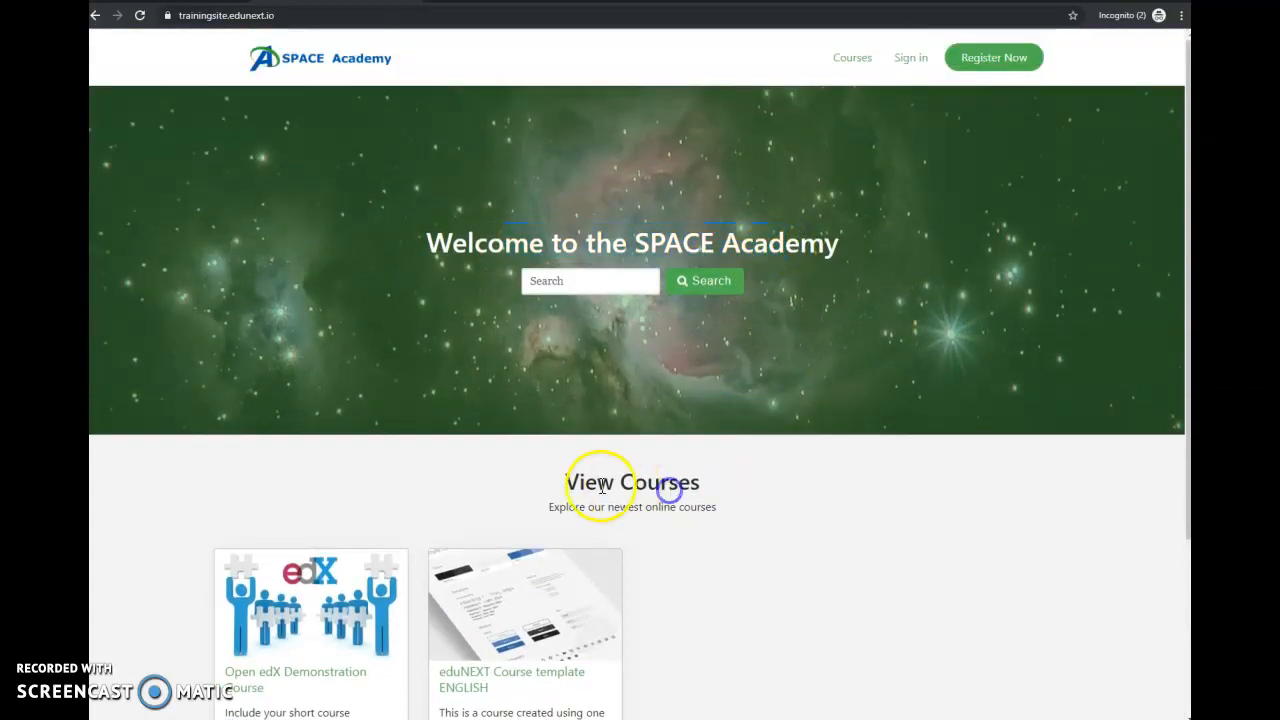
left_click_drag(567, 481, 755, 517)
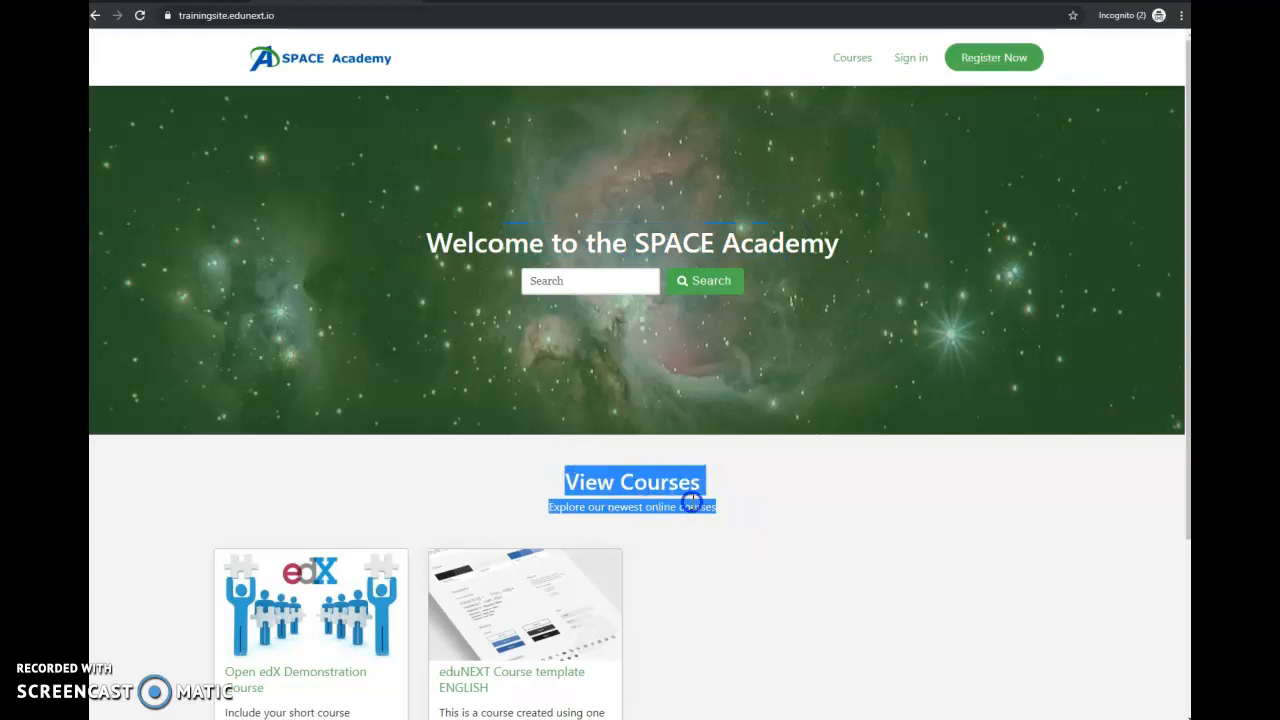
left_click(569, 480)
left_click_drag(554, 243, 726, 252)
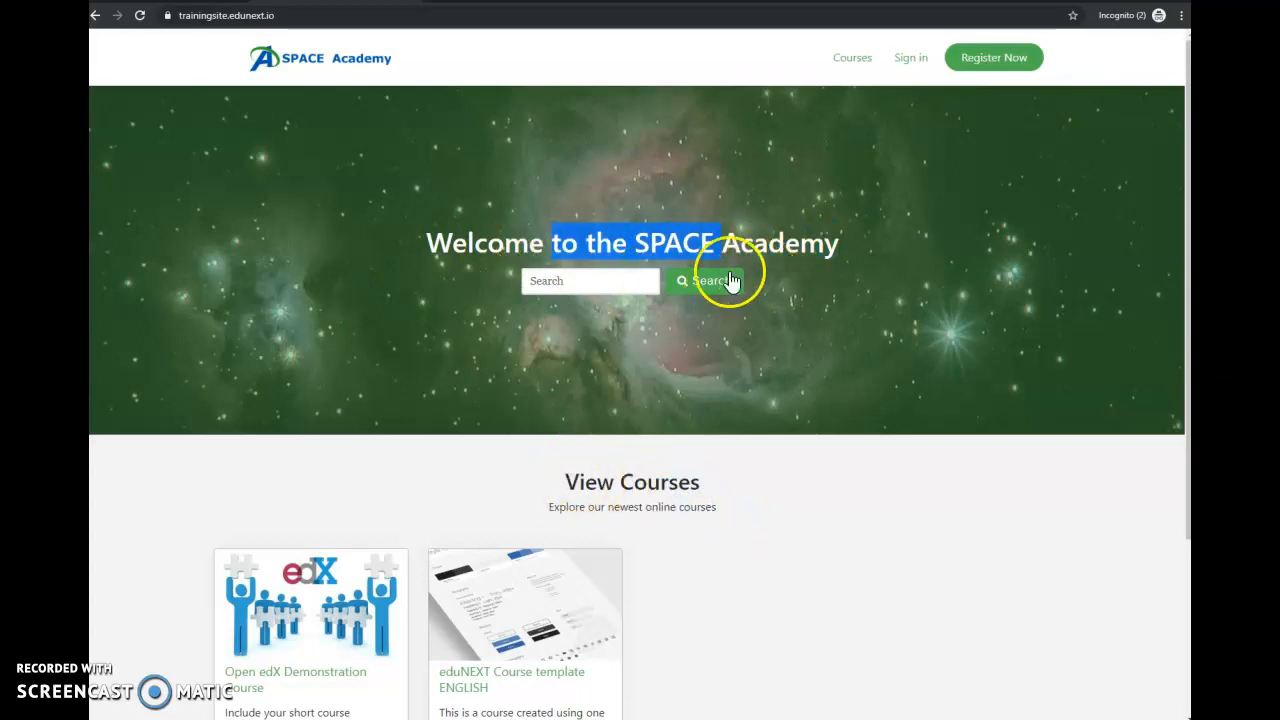
Step: Switch to the management console and examine the main header's subtitle, paragraph, icon, search text and placeholder fields
left_click(165, 2)
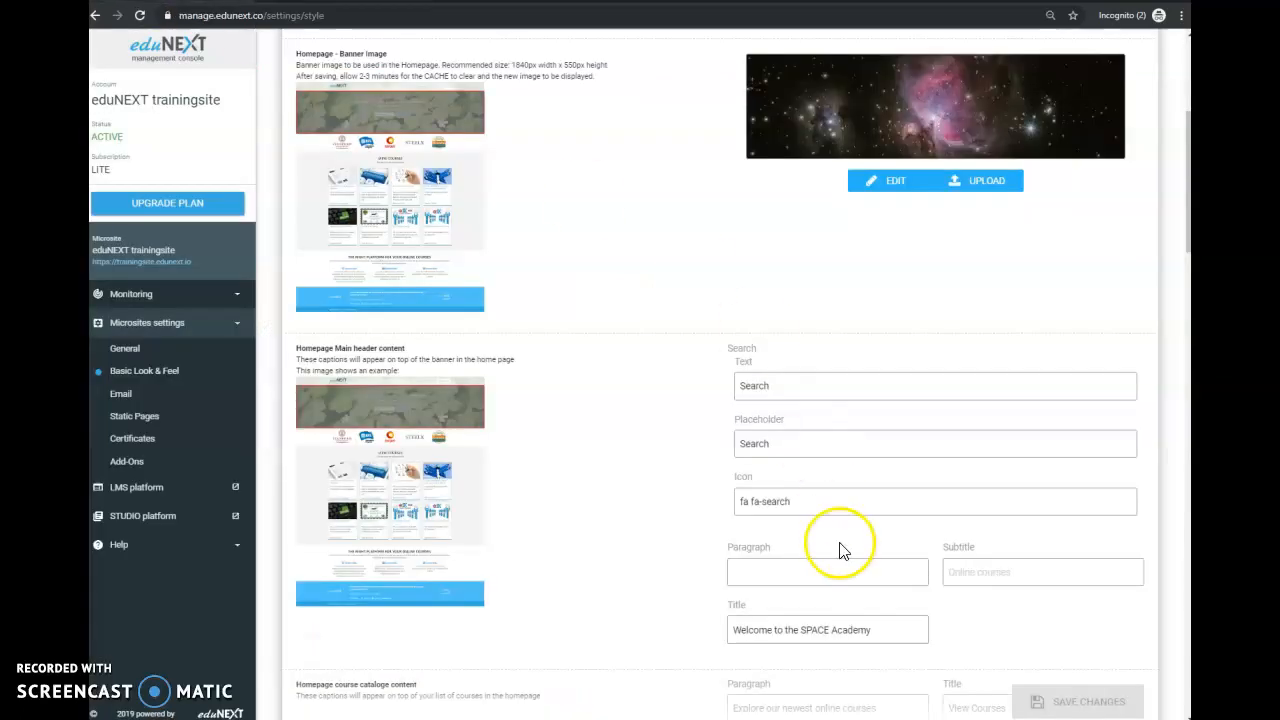
scroll(843, 548, "down", 1)
left_click(1020, 503)
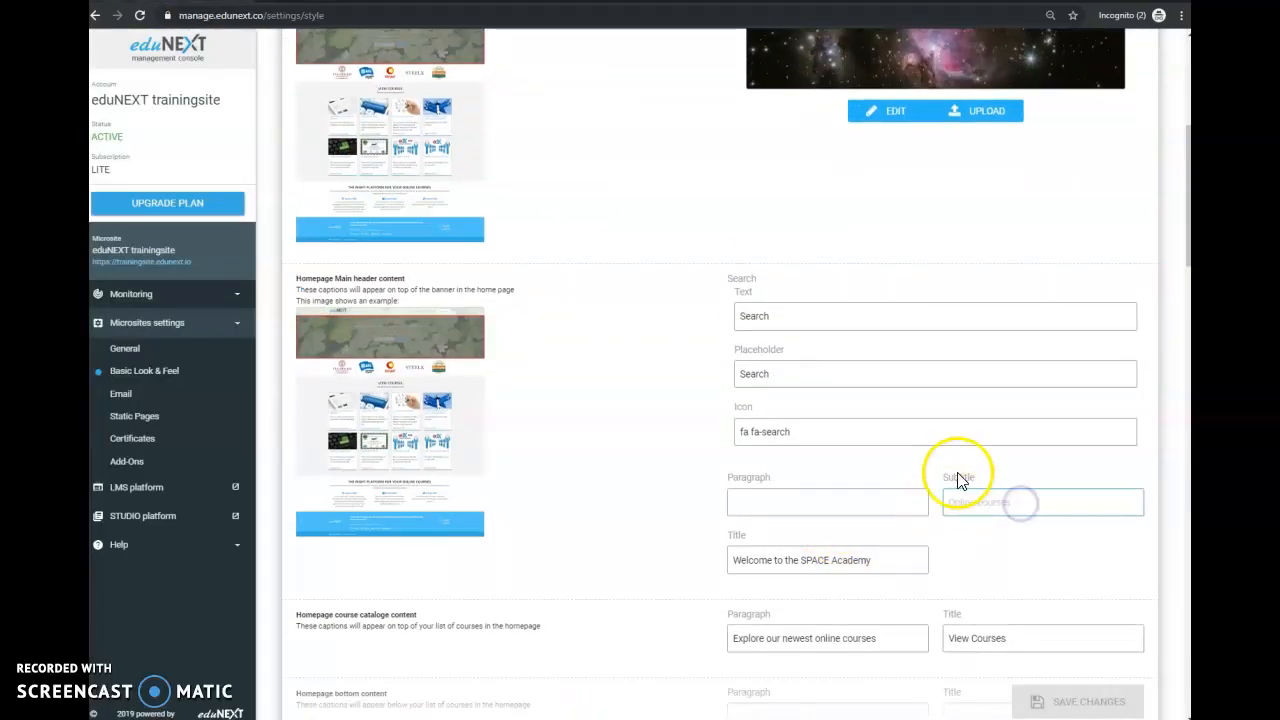
left_click(805, 502)
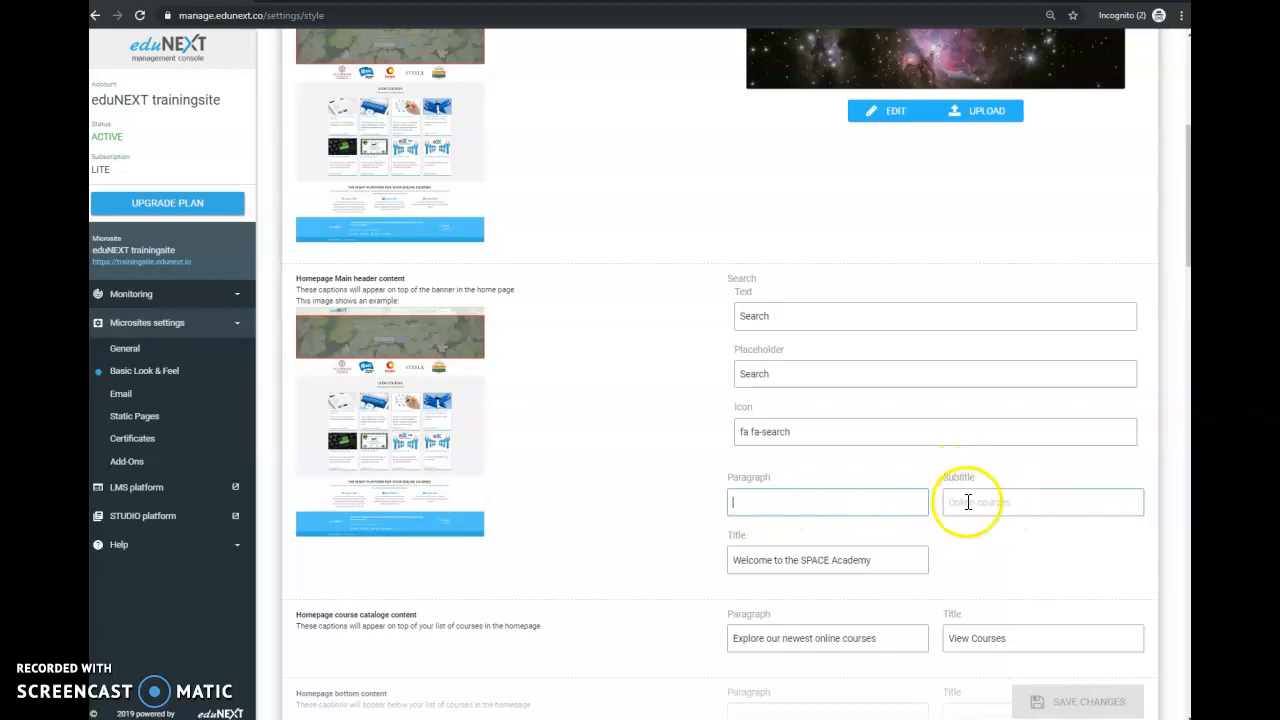
double_click(776, 432)
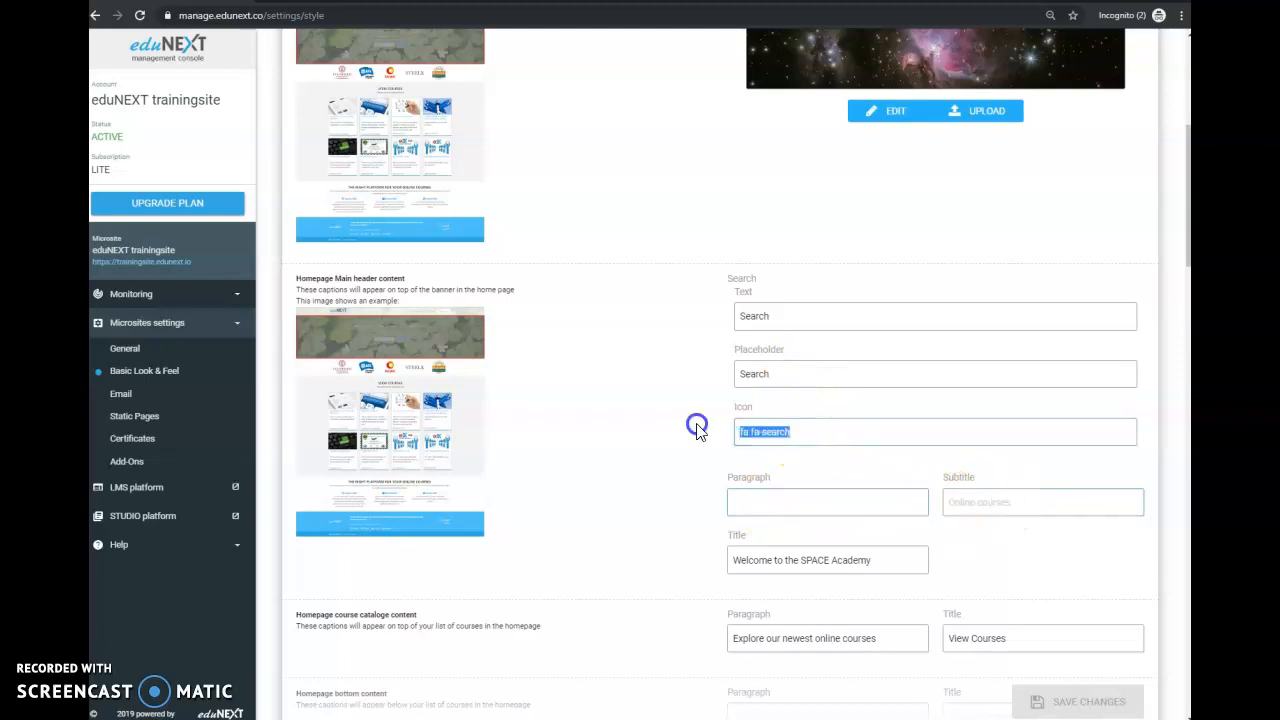
double_click(783, 316)
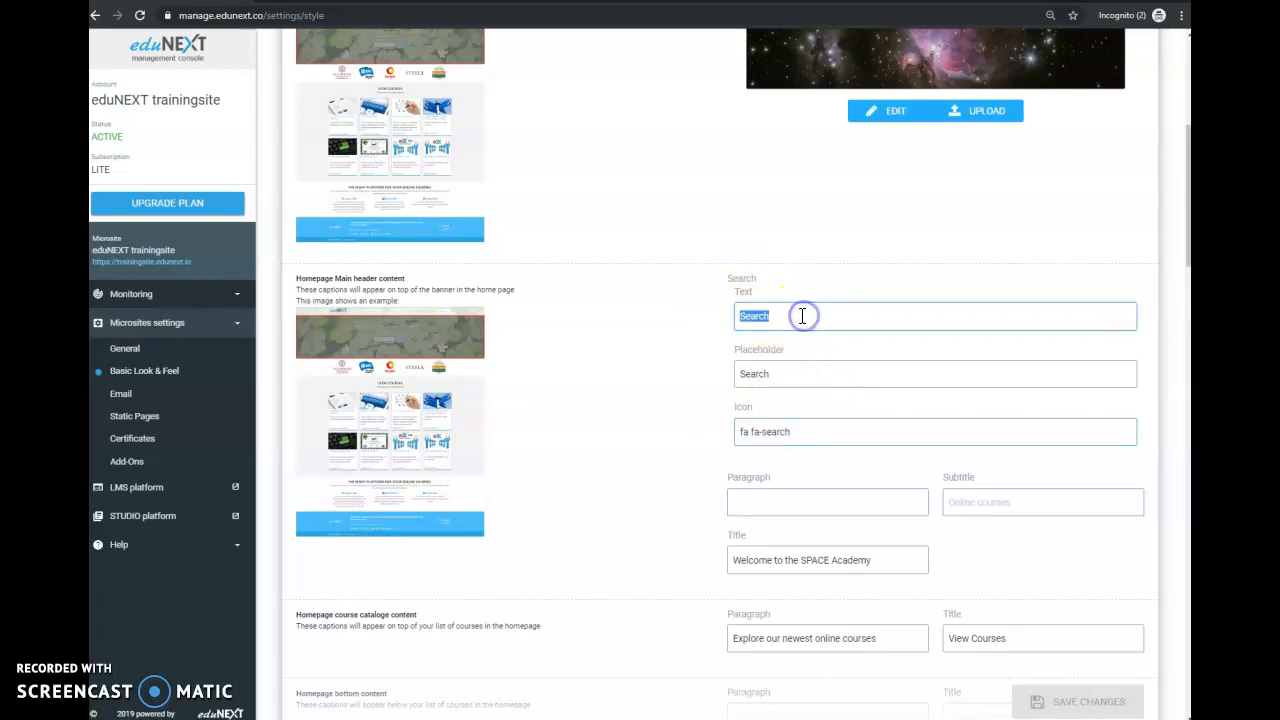
double_click(799, 377)
double_click(800, 318)
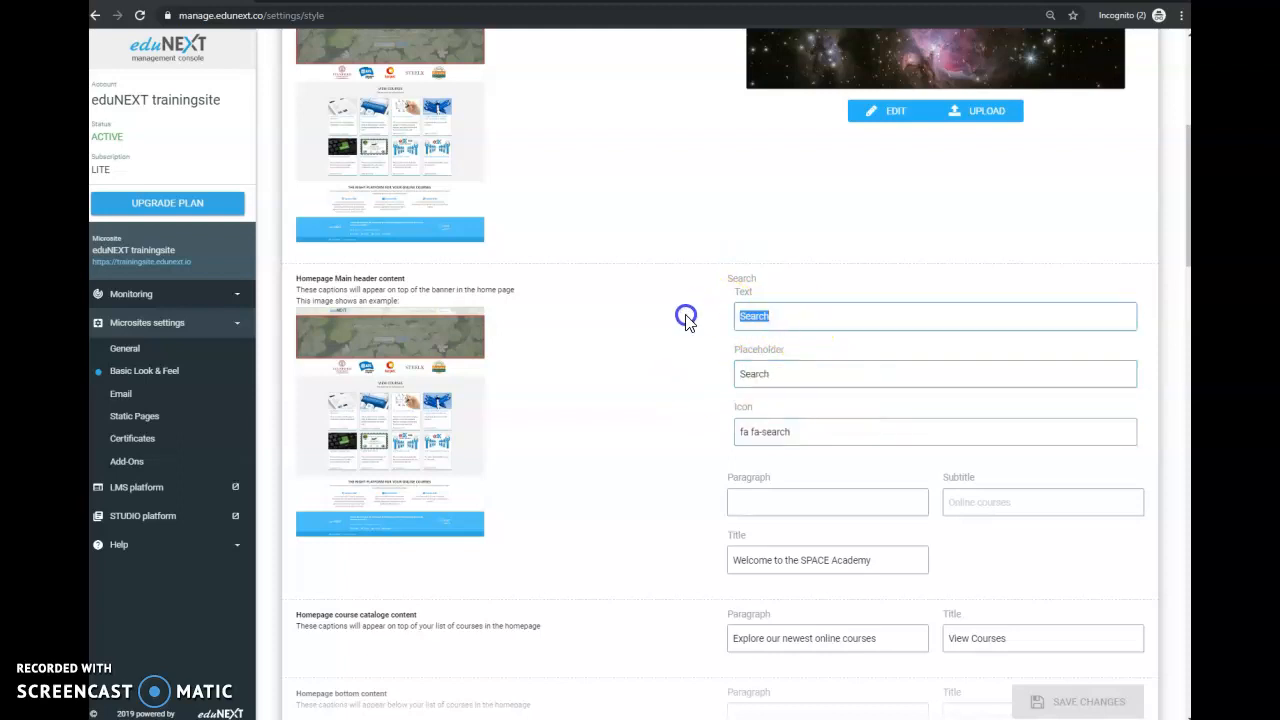
double_click(786, 377)
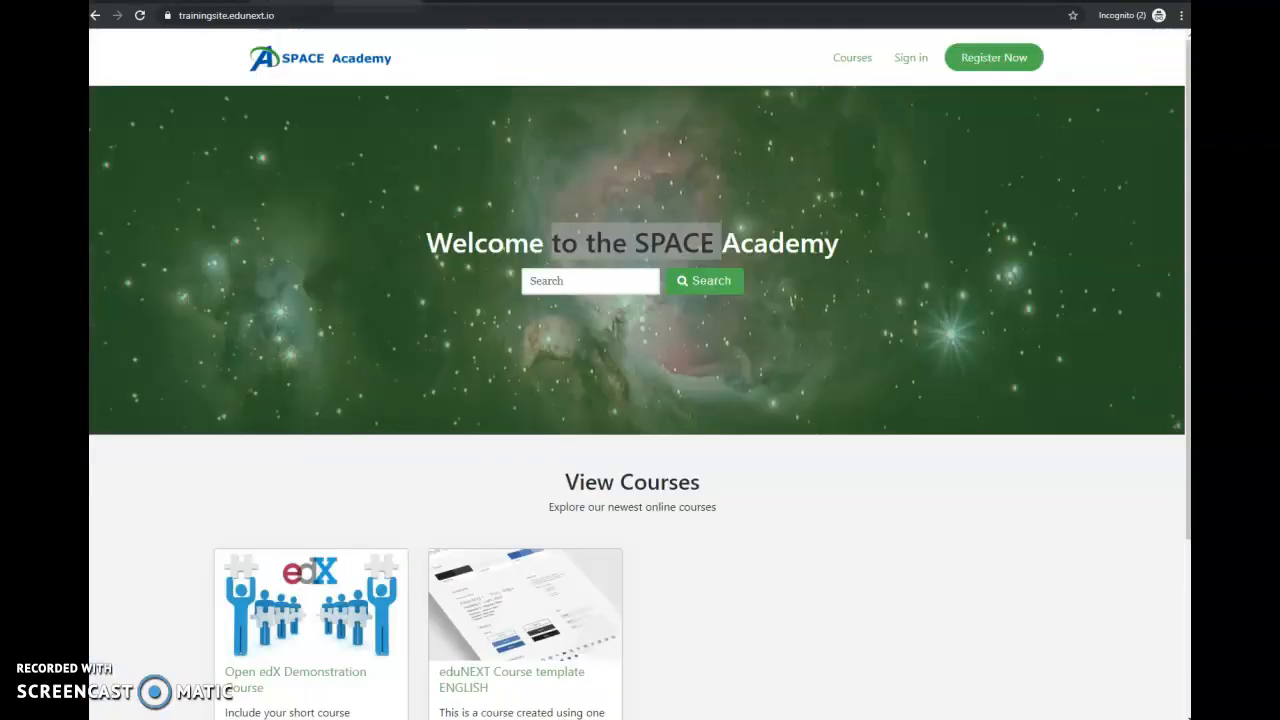
Step: Compare the public homepage's welcome title, search box and course list captions with the header settings
left_click_drag(551, 243, 720, 243)
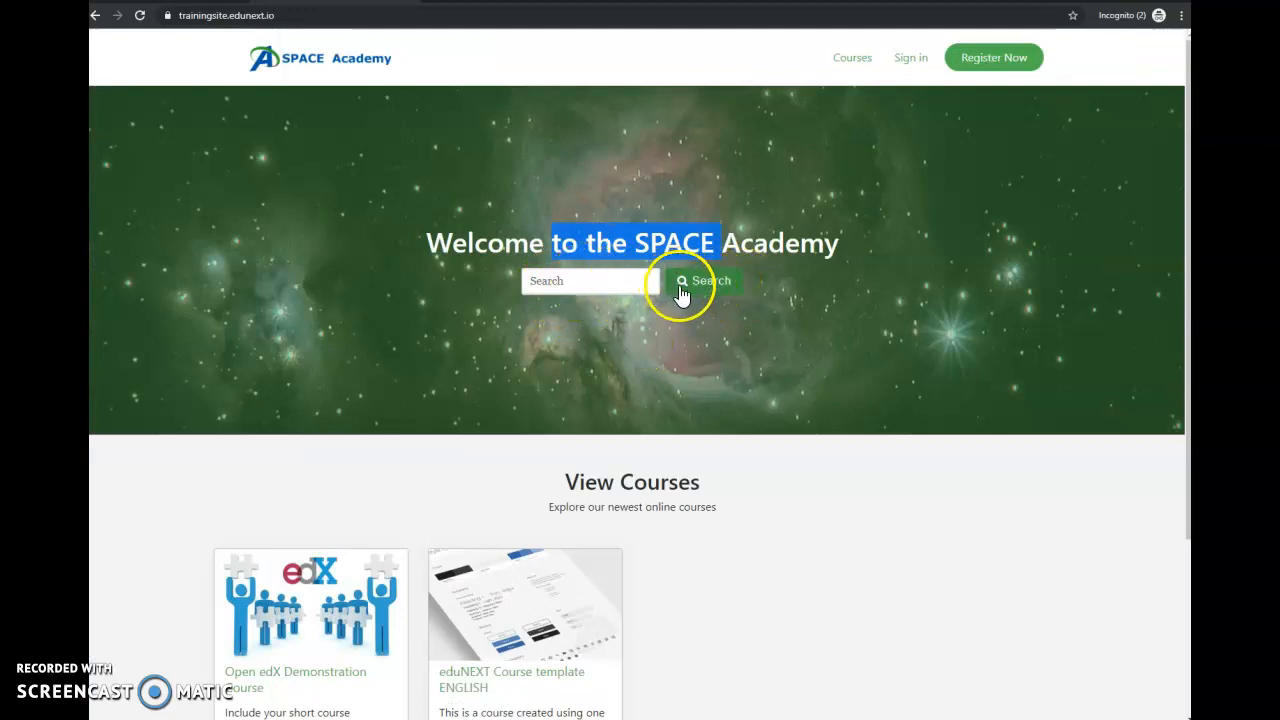
left_click(788, 243)
left_click_drag(721, 243, 509, 230)
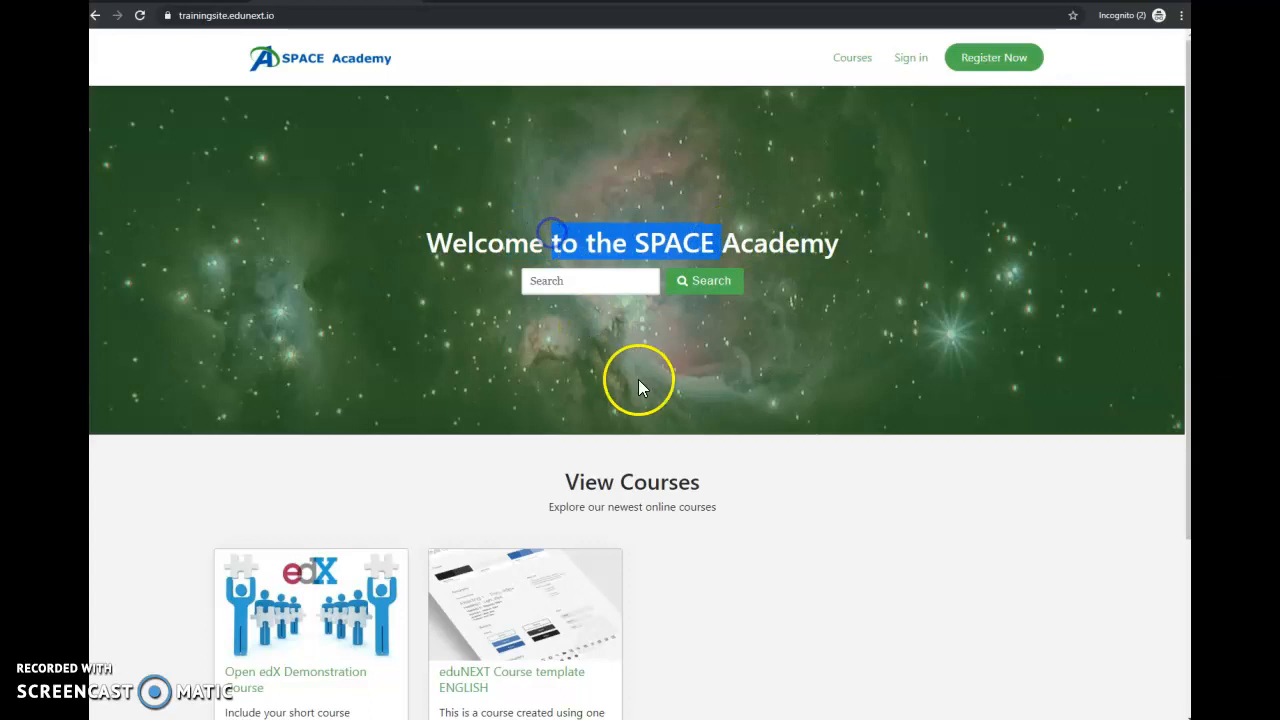
left_click_drag(545, 465, 778, 513)
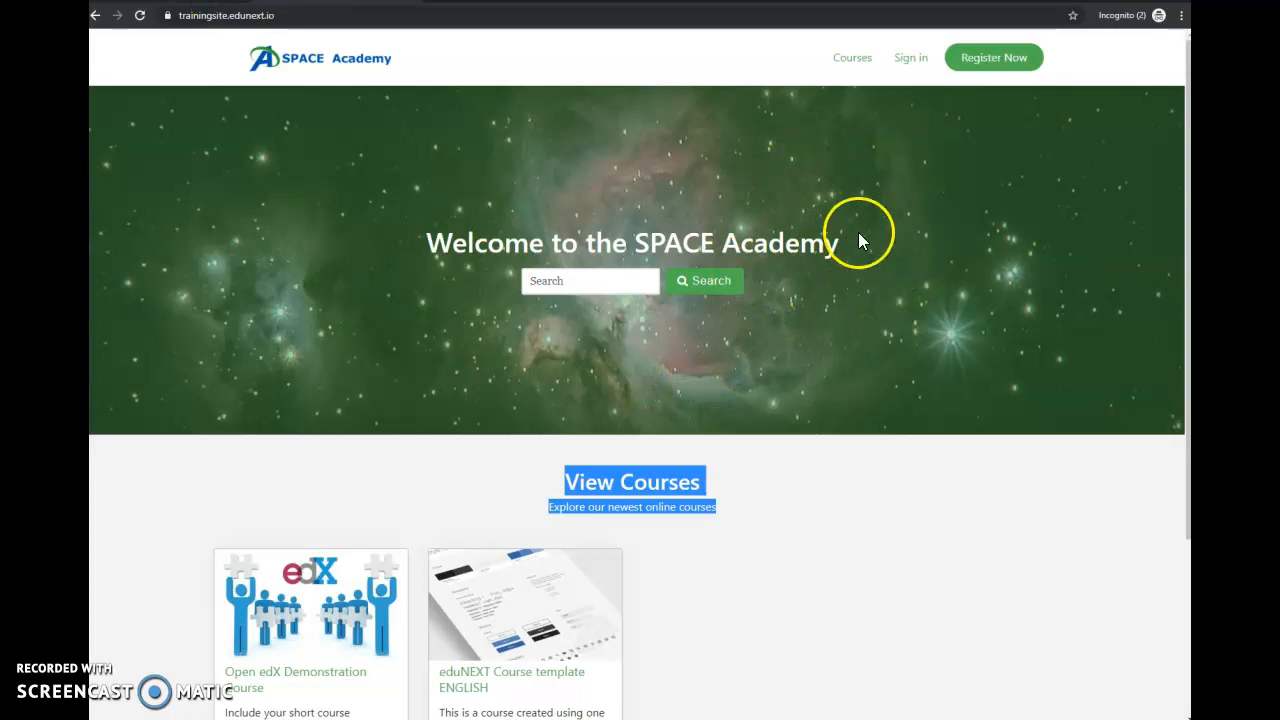
left_click_drag(839, 243, 813, 249)
left_click(441, 246)
left_click(851, 263)
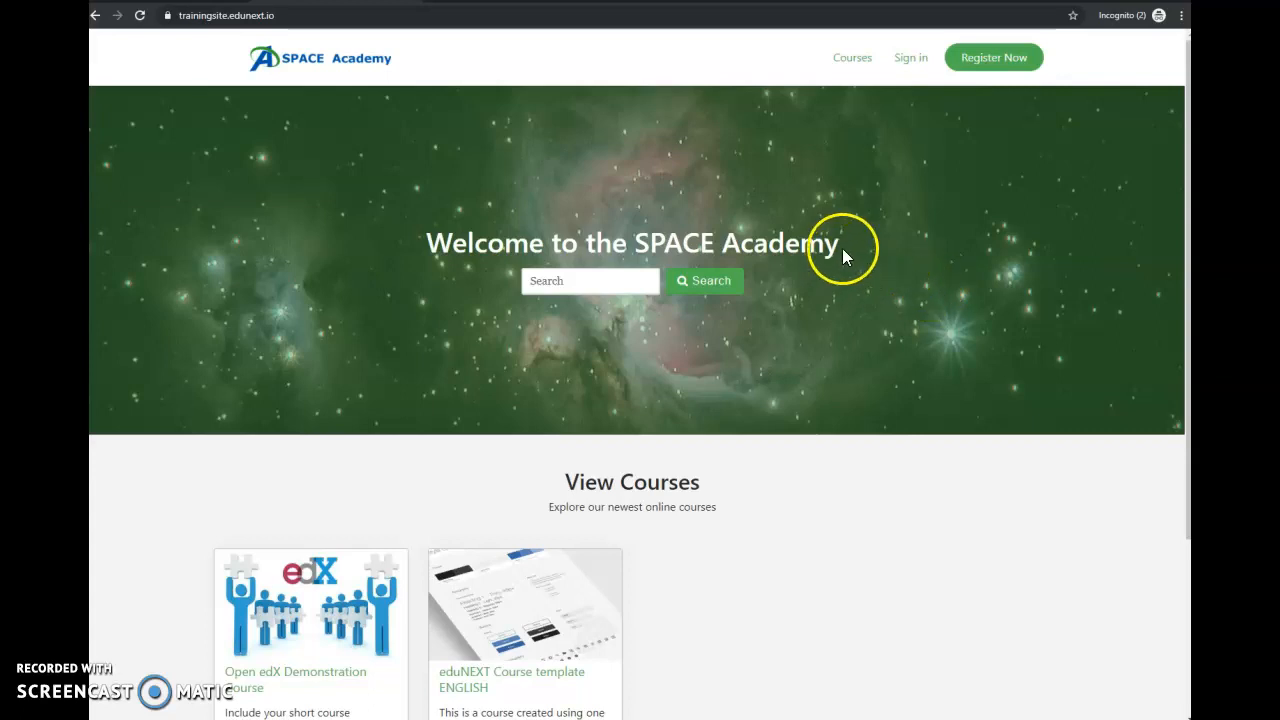
left_click_drag(487, 243, 808, 242)
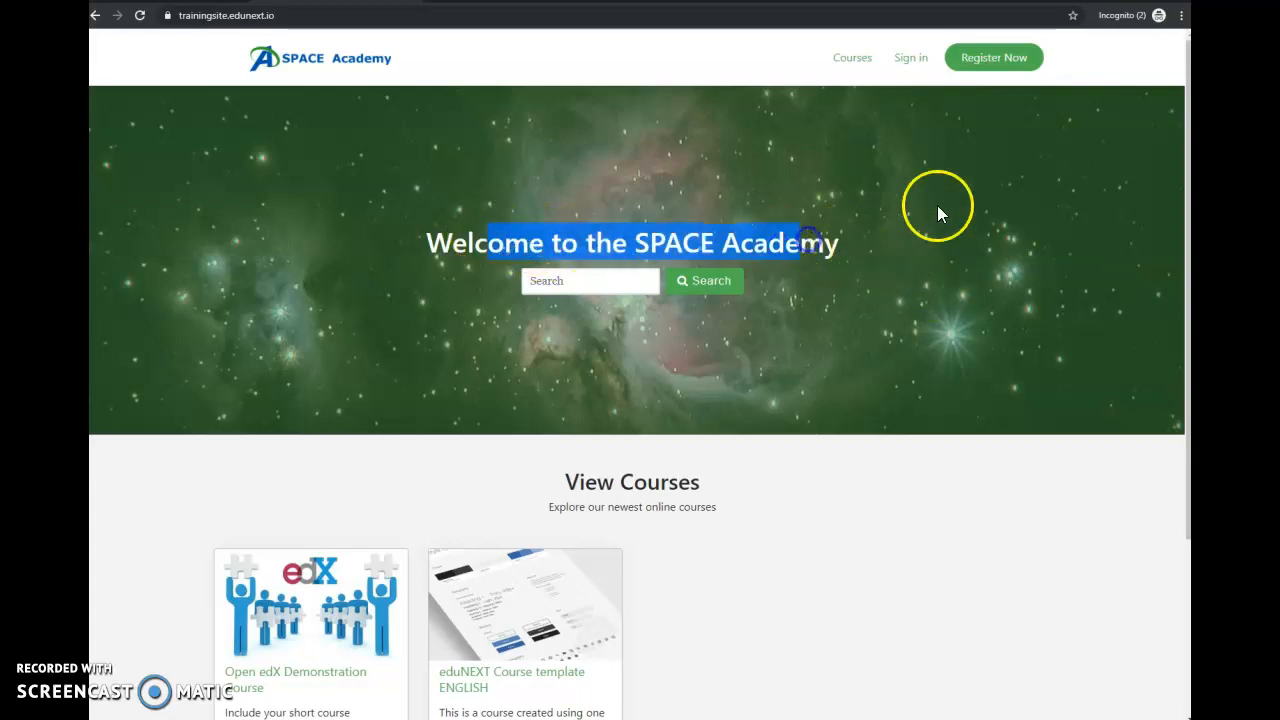
left_click(978, 378)
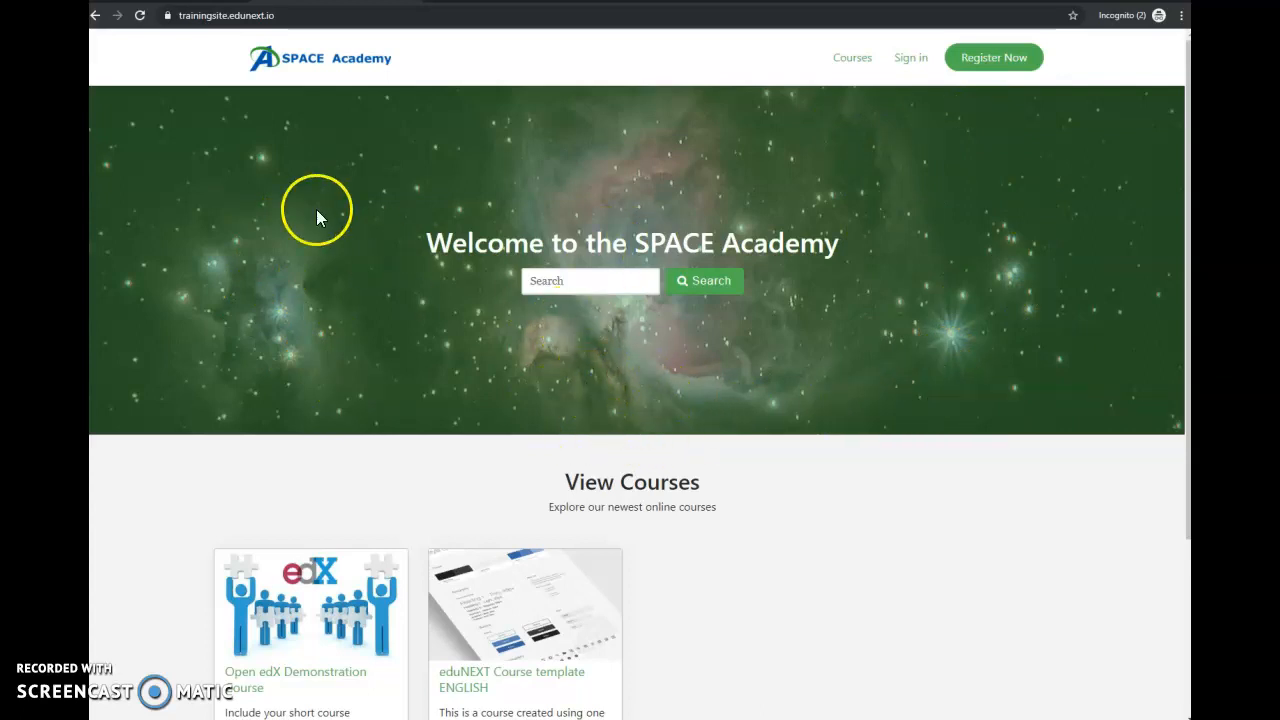
Step: Set the Homepage course catalogue content's title to "Available Courses" and its paragraph to text starting "Explore the Universe with our catalog of online"
left_click(200, 2)
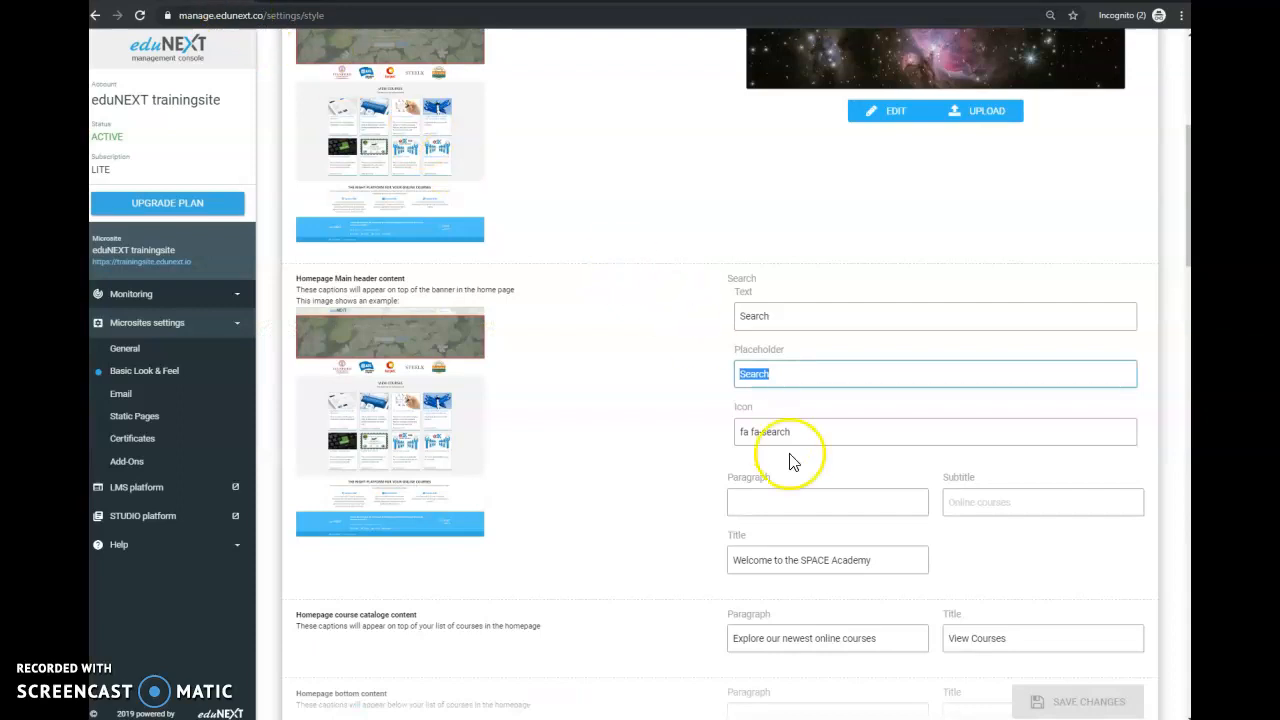
scroll(832, 525, "down", 2)
scroll(827, 520, "down", 2)
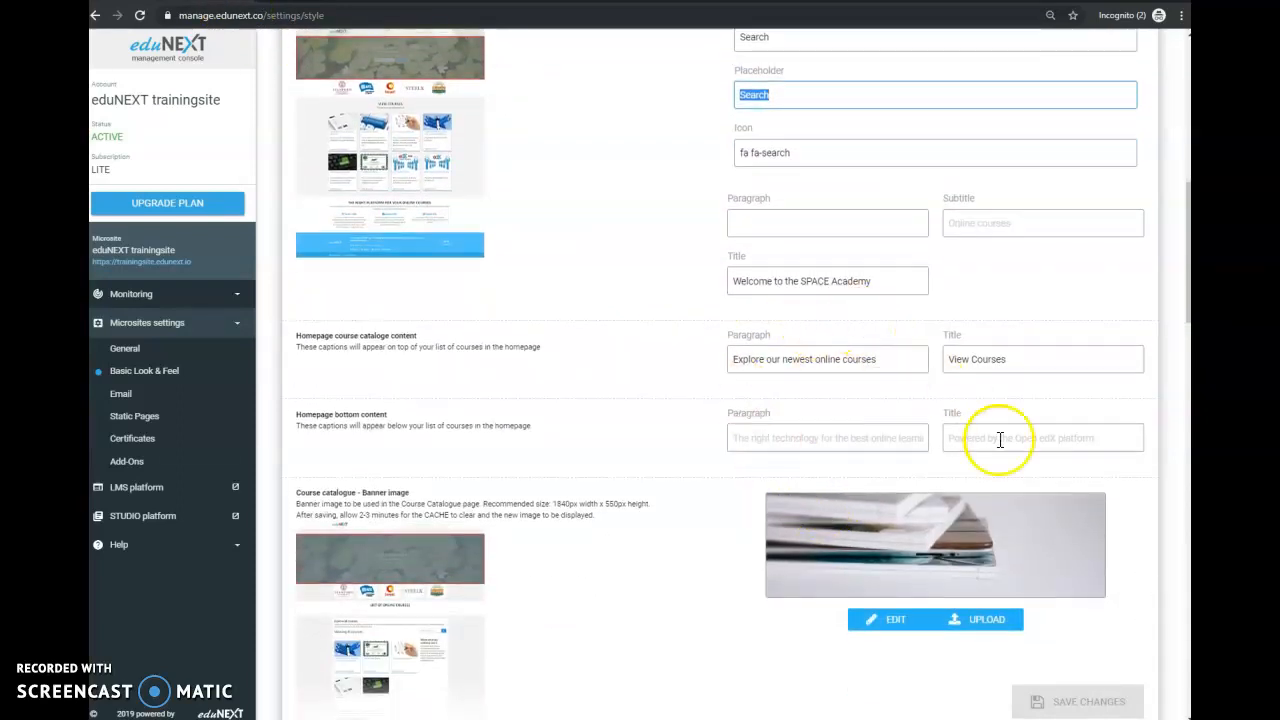
left_click_drag(1020, 359, 686, 363)
left_click(1035, 365)
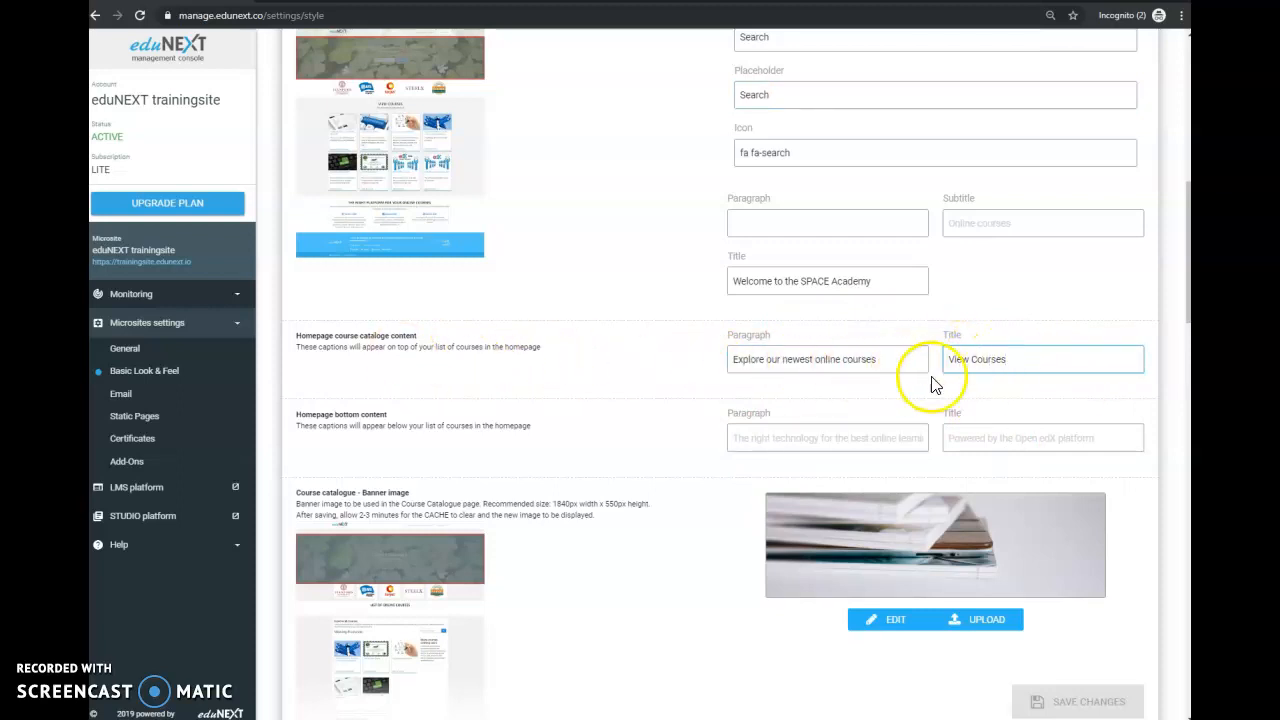
scroll(968, 412, "up", 1)
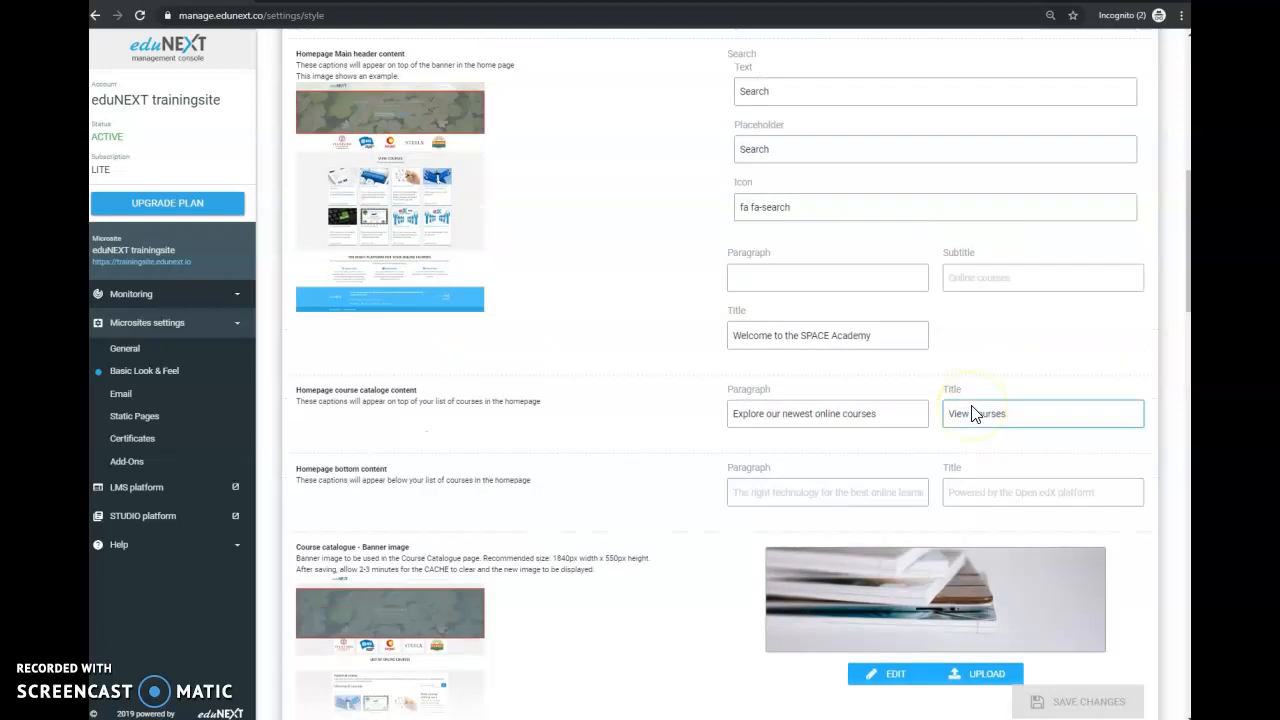
scroll(968, 412, "down", 1)
left_click_drag(905, 361, 723, 367)
key("BackSpace")
left_click_drag(1020, 363, 808, 363)
key("BackSpace")
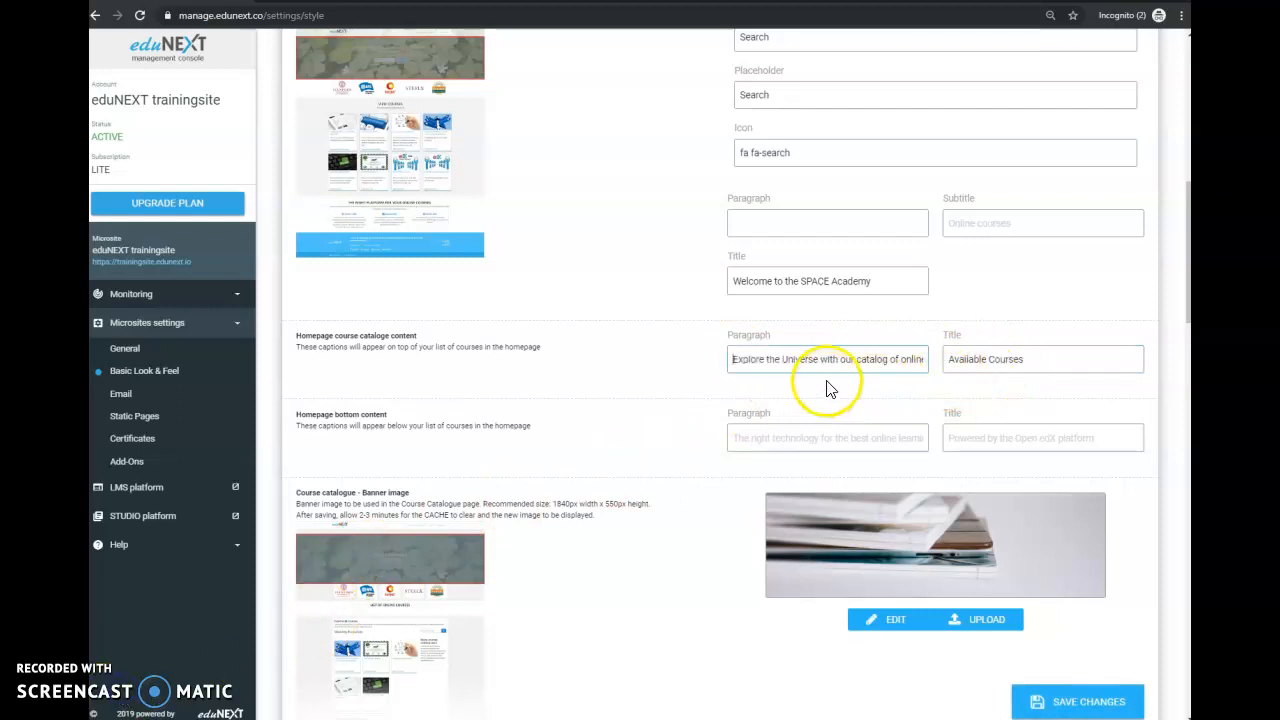
Step: Examine where the Homepage course catalogue content captions appear, using the section descriptions and the example homepage image
left_click_drag(295, 414, 400, 414)
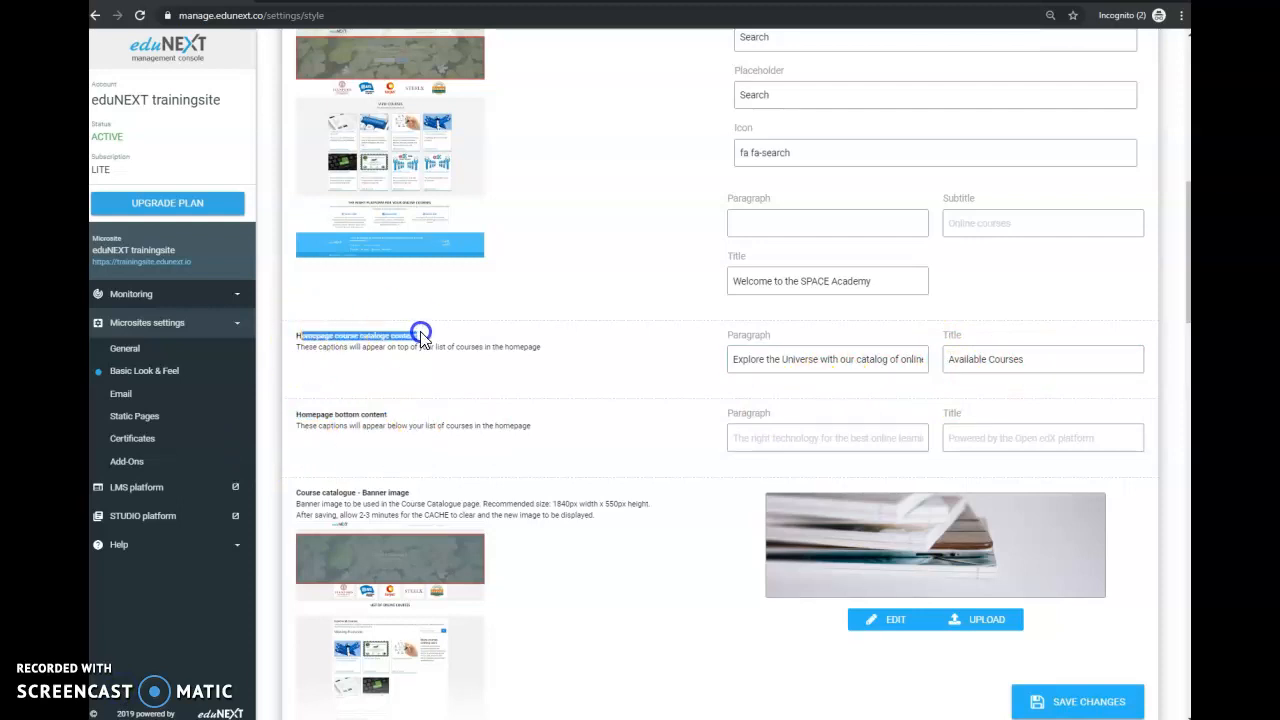
left_click_drag(546, 348, 413, 337)
left_click_drag(309, 348, 495, 348)
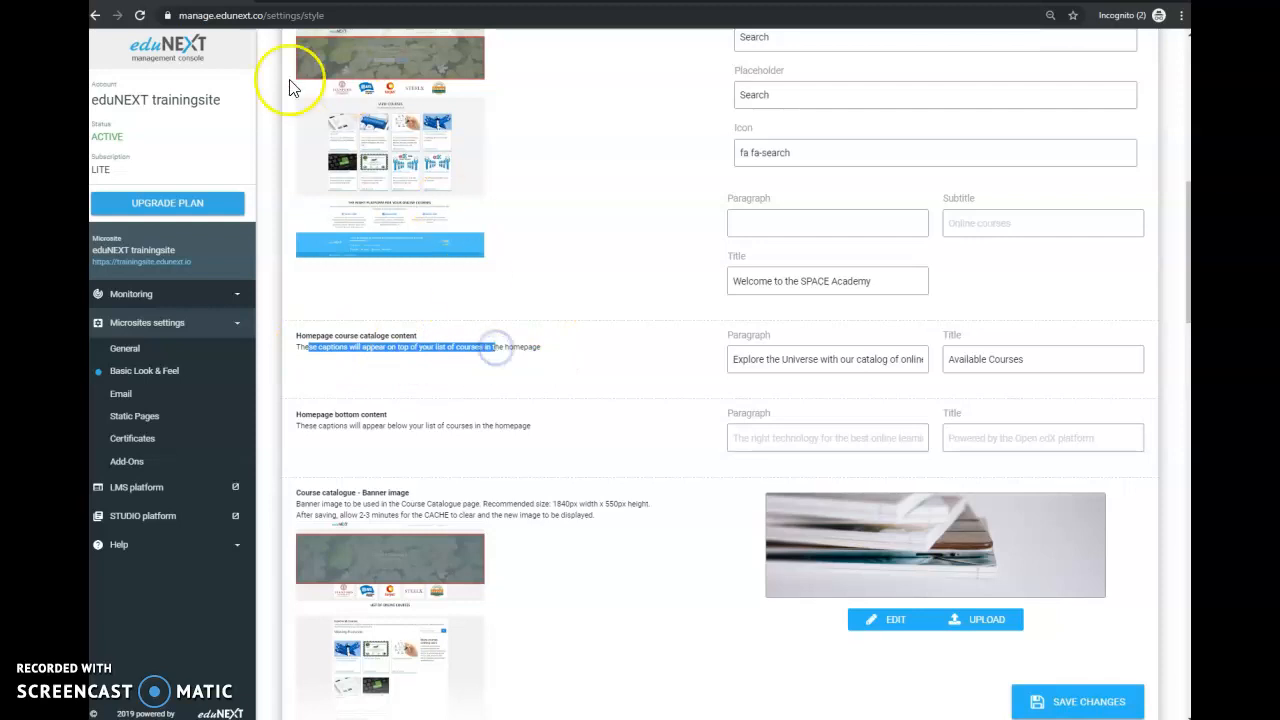
scroll(480, 350, "up", 2)
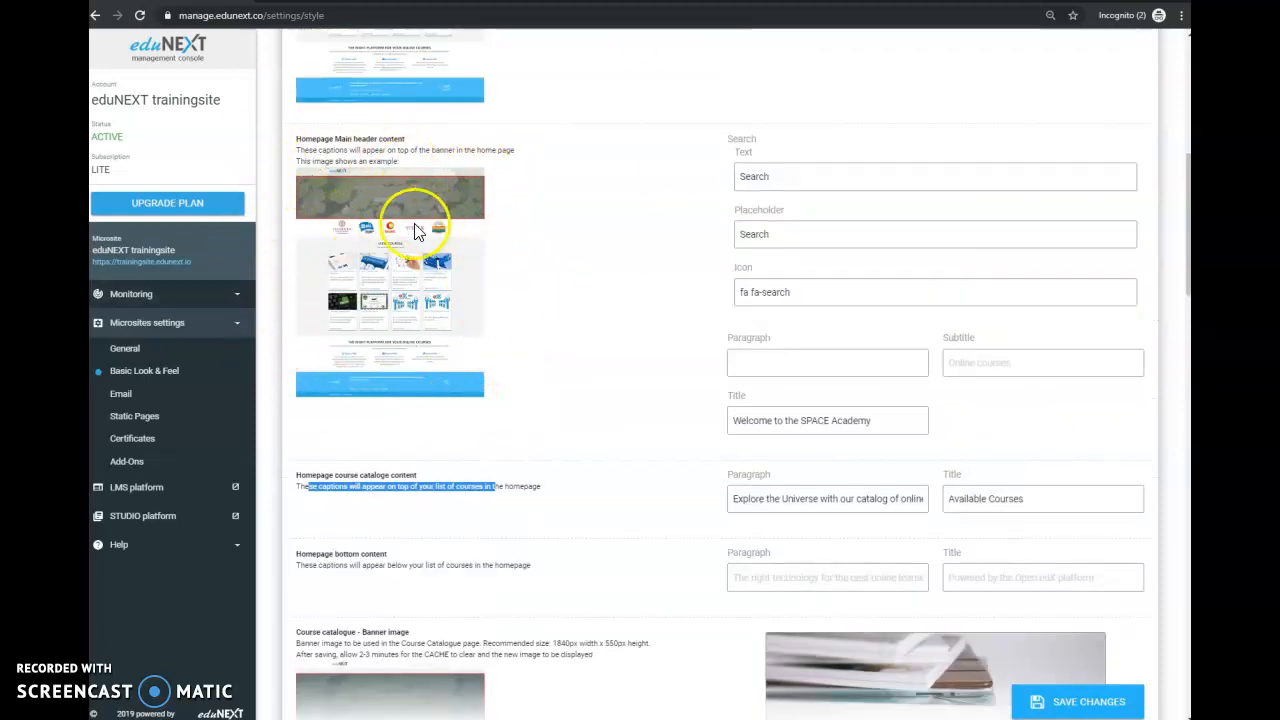
scroll(466, 343, "down", 3)
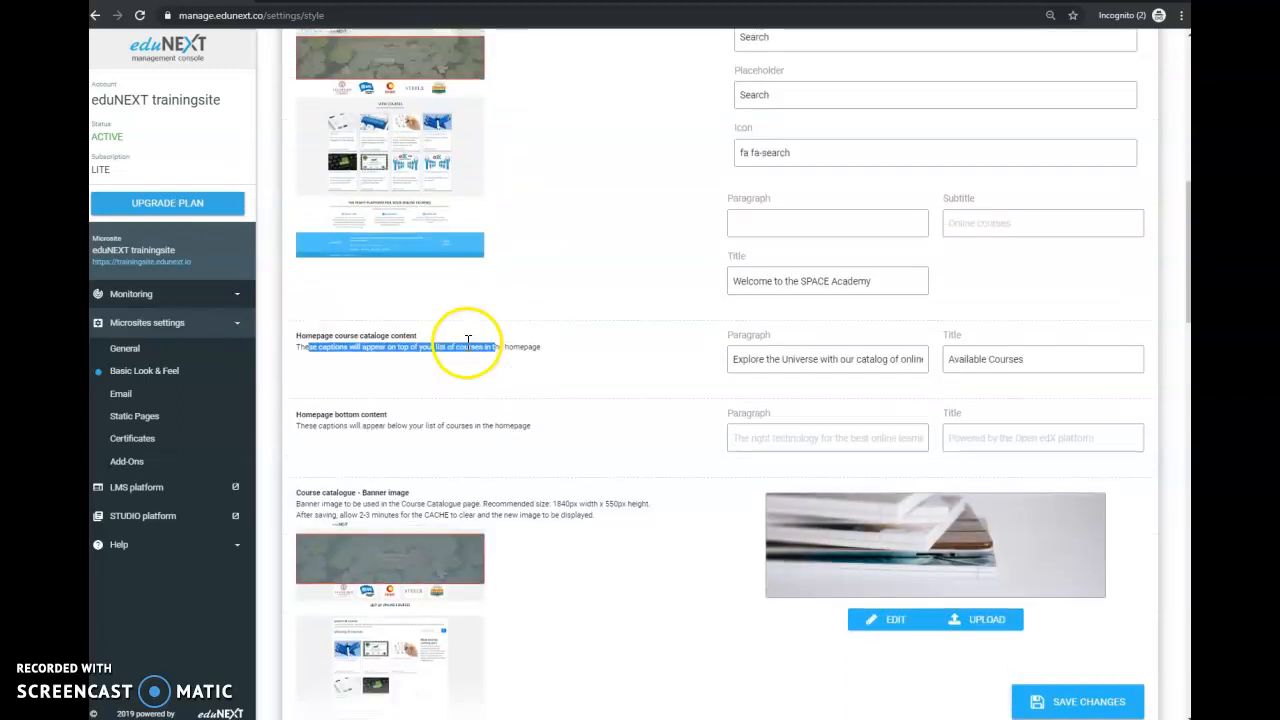
left_click(440, 326)
Step: View the public site's Courses page with its banner and course list, and return to the homepage
left_click(307, 268)
left_click(323, 293)
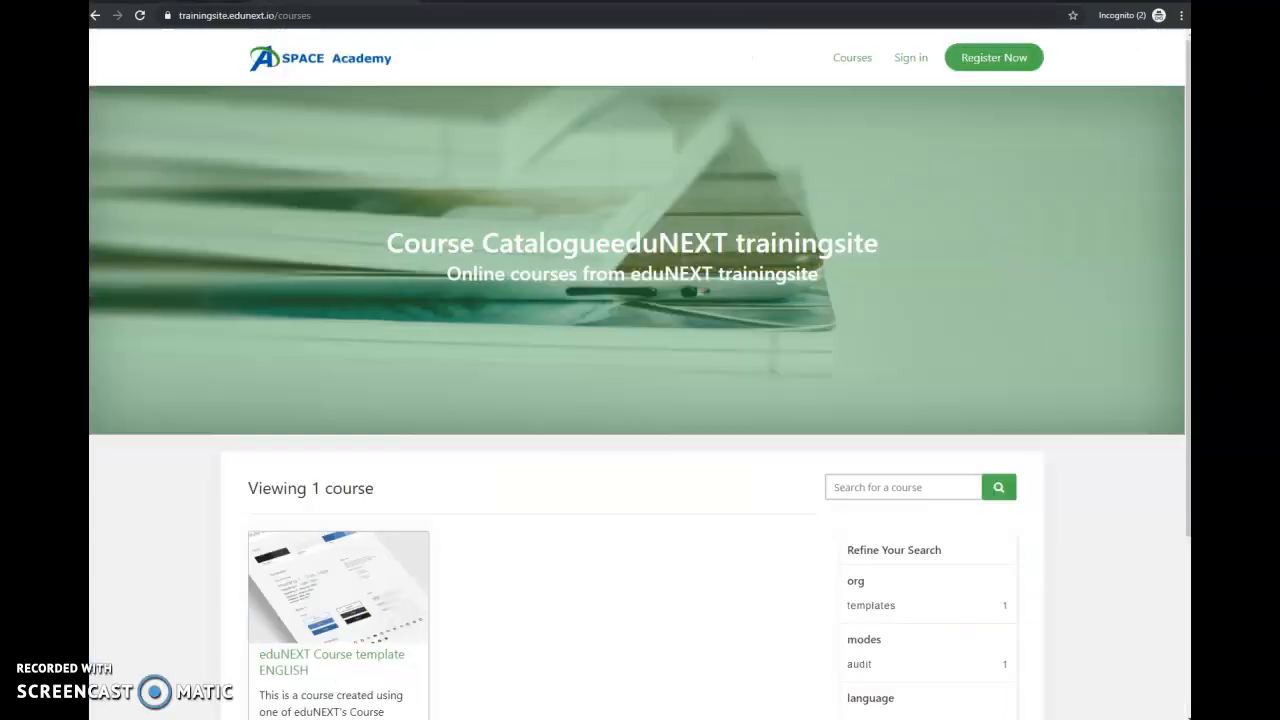
scroll(560, 509, "down", 3)
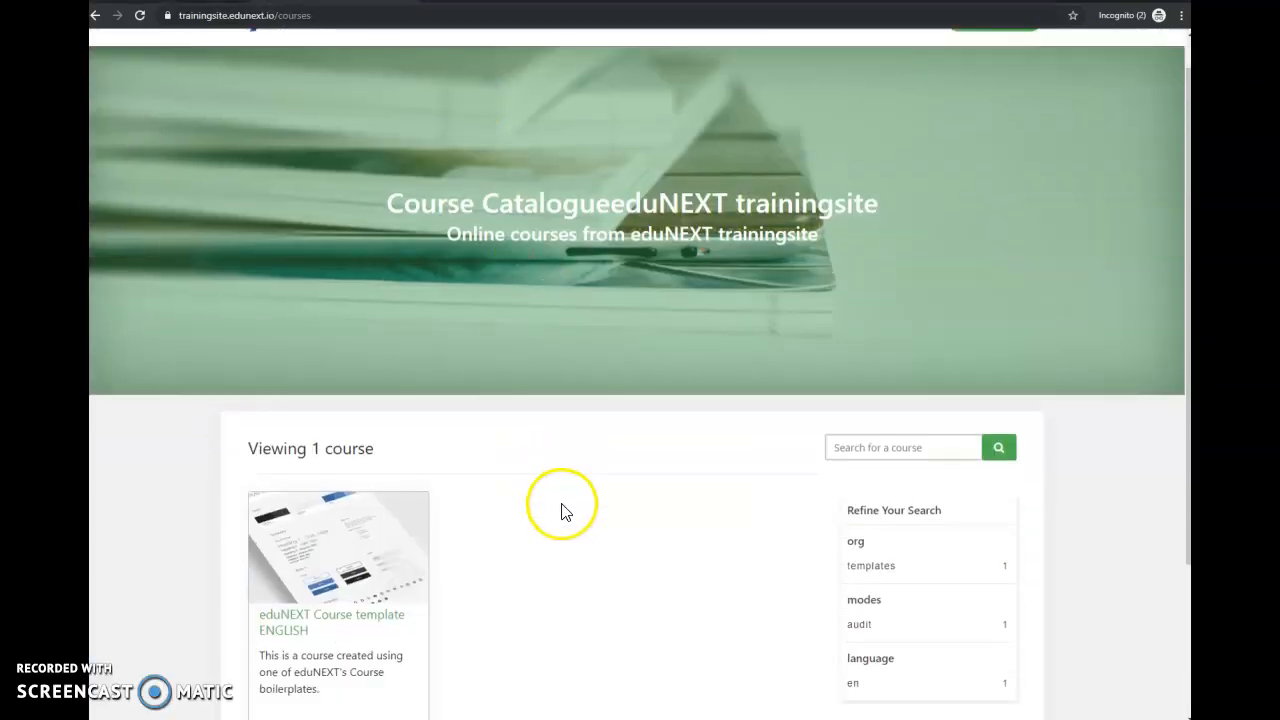
scroll(431, 103, "up", 3)
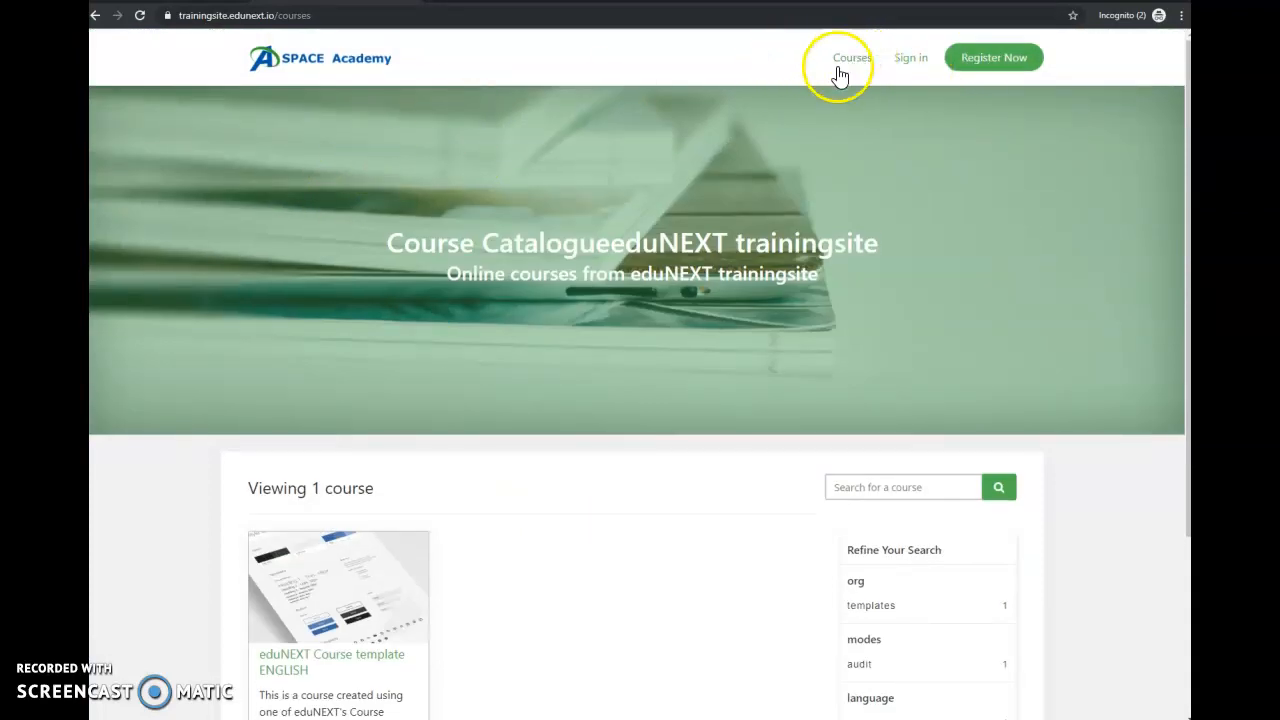
left_click(350, 62)
Step: Set the Homepage bottom content's title to "New courses every month" and its paragraph to text starting "Keep an eye for new courses that will be"
scroll(594, 171, "down", 4)
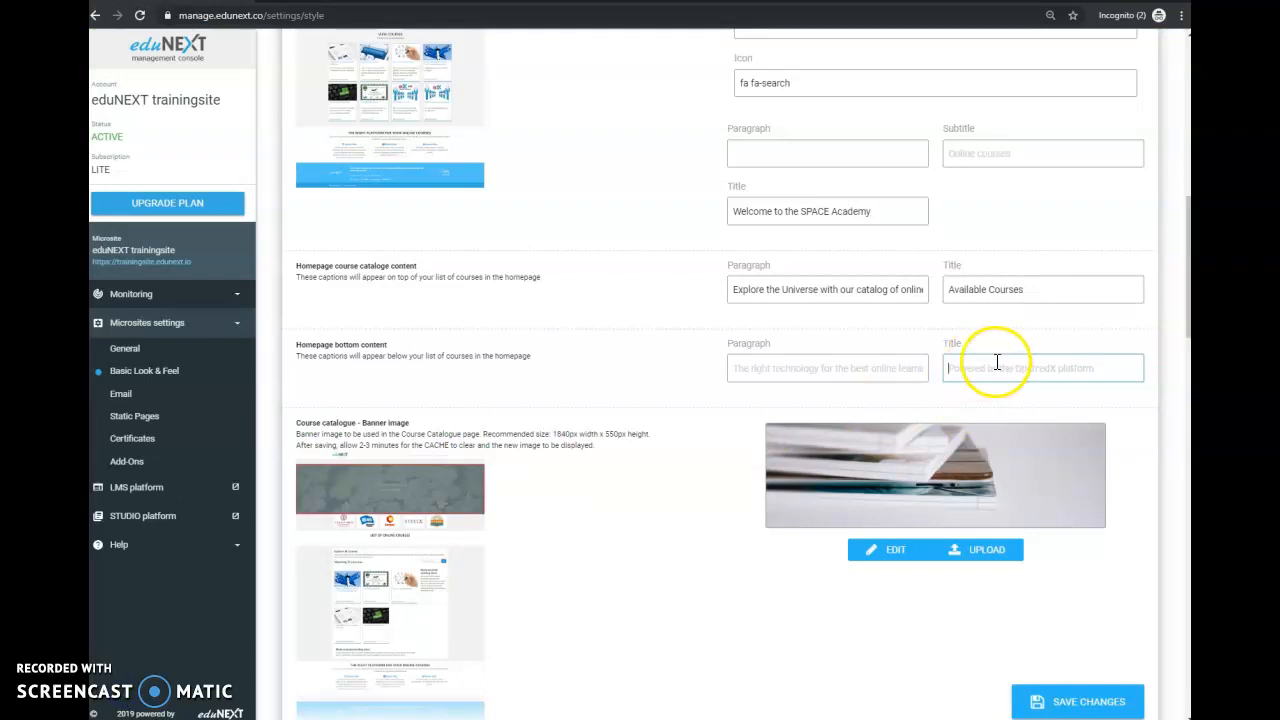
left_click(868, 368)
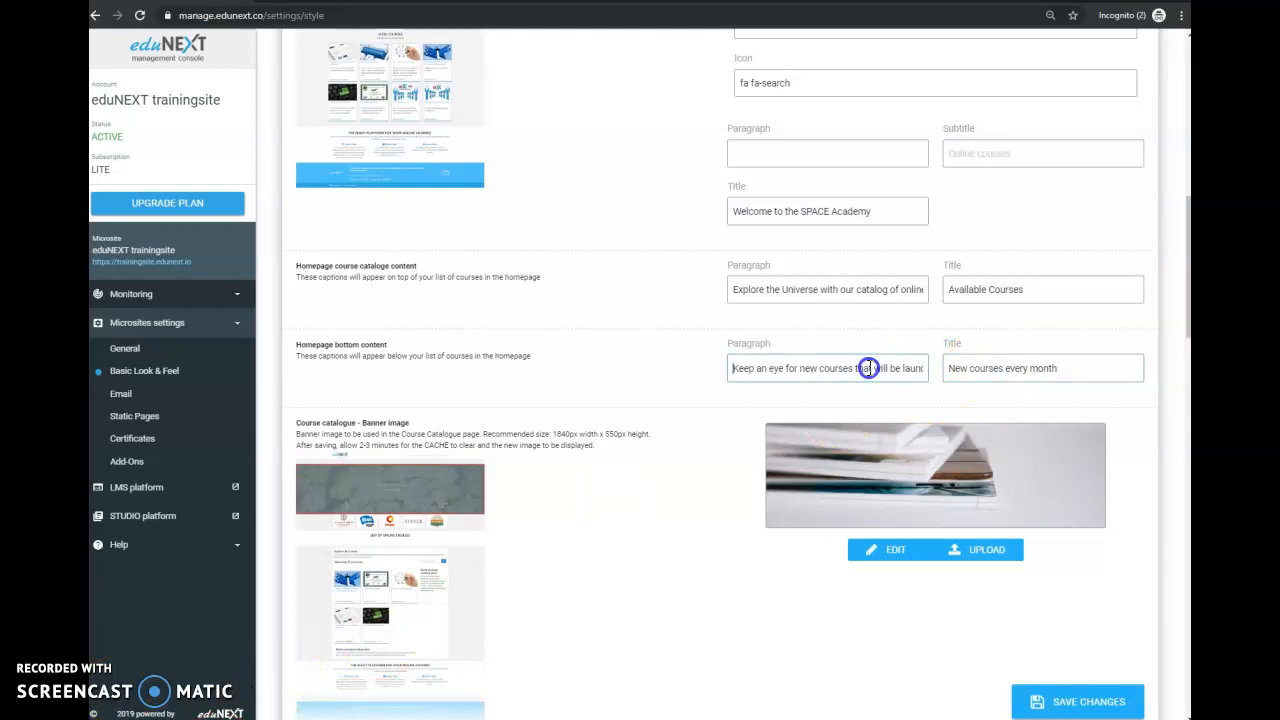
Step: Save the homepage course catalogue and bottom captions and reload the public homepage
left_click(890, 368)
left_click(1083, 707)
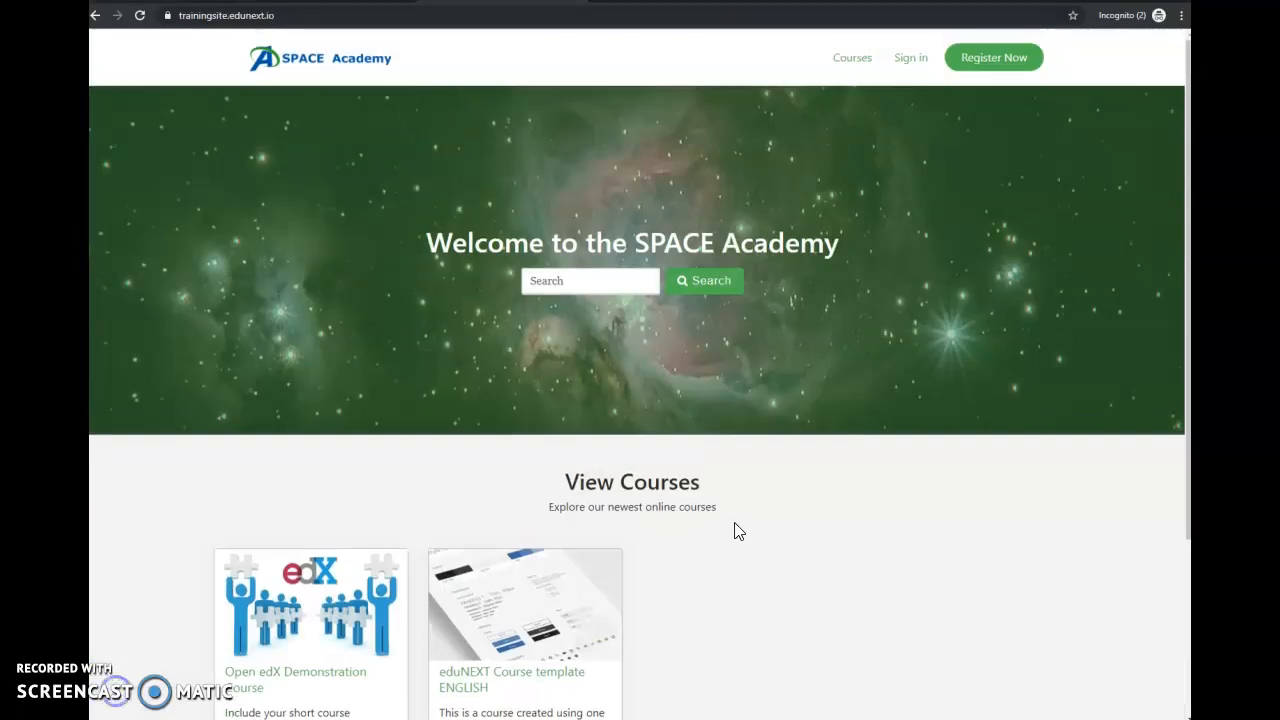
scroll(734, 528, "down", 3)
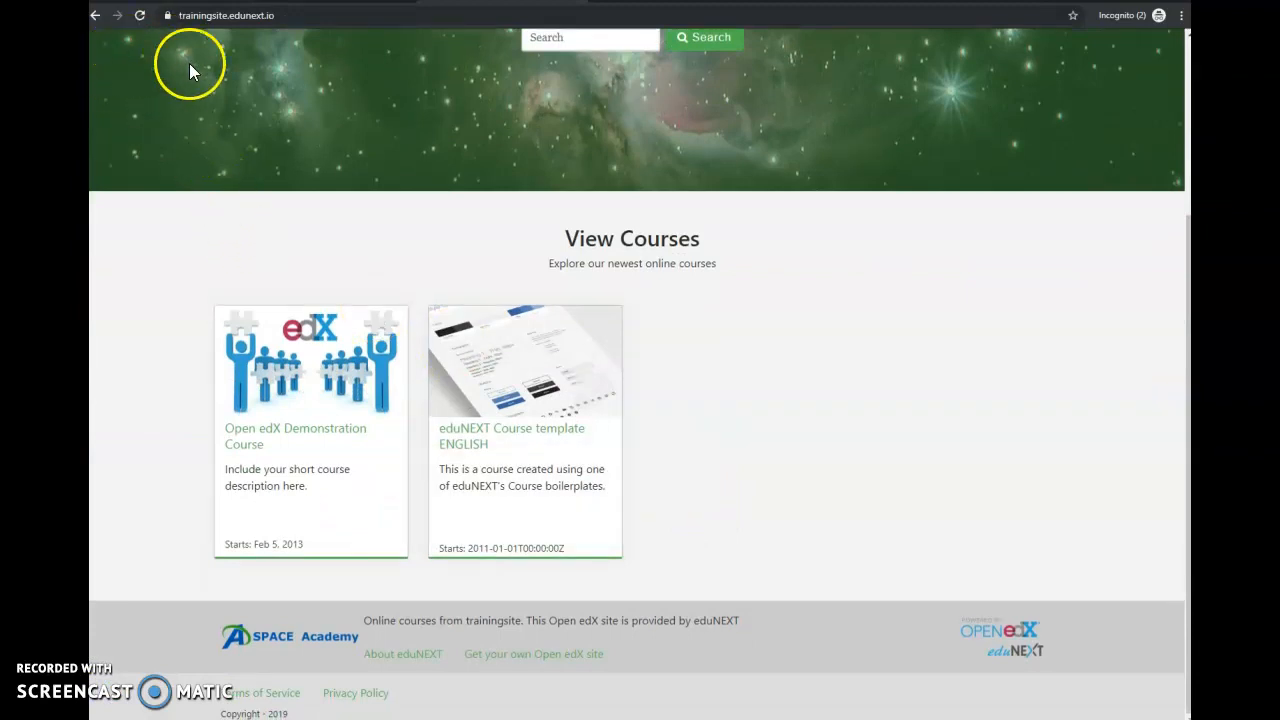
left_click(140, 16)
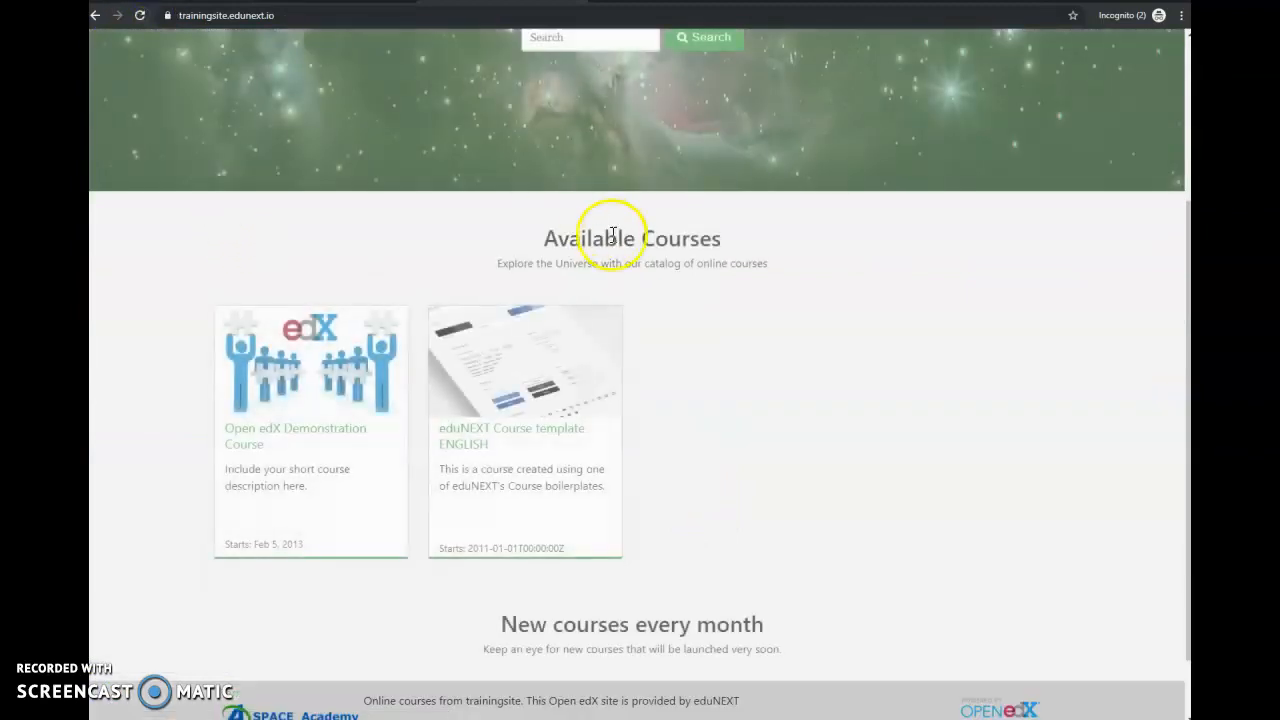
Step: Examine the catalogue captions above the course list and the bottom captions below it on the public homepage
left_click_drag(581, 244, 729, 260)
left_click(771, 269)
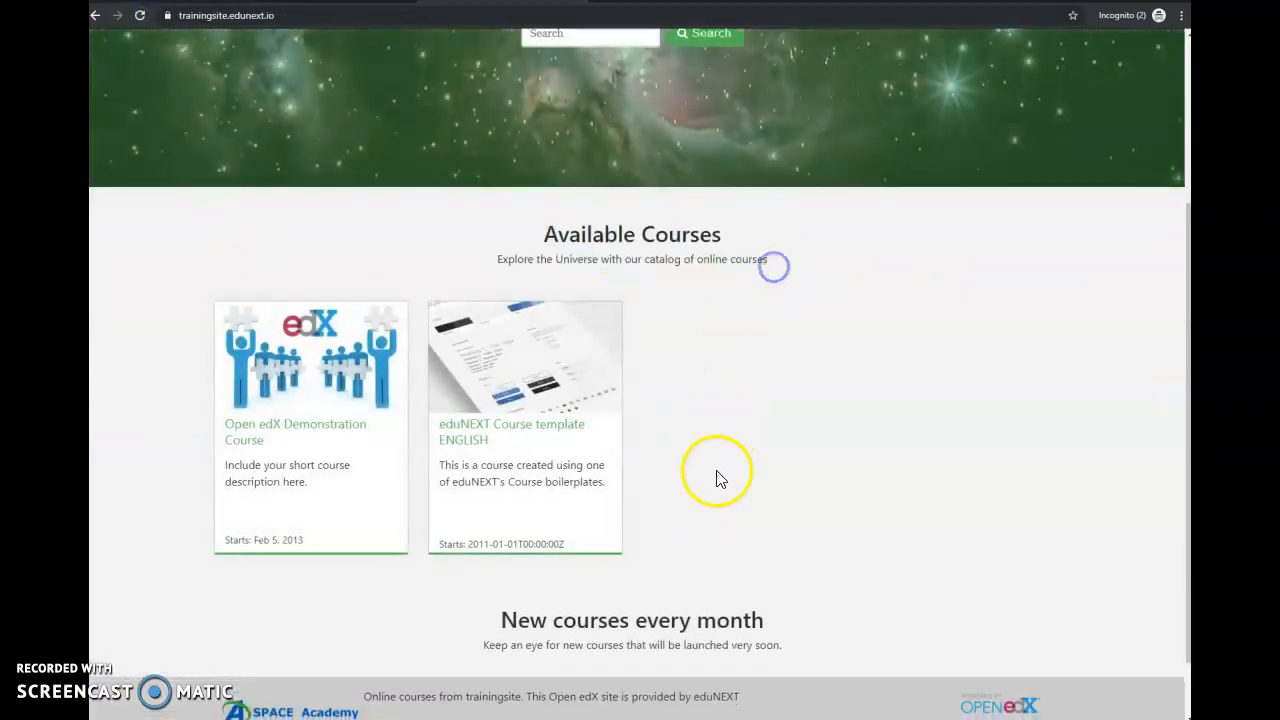
scroll(579, 543, "down", 2)
left_click_drag(579, 543, 829, 583)
left_click(806, 563)
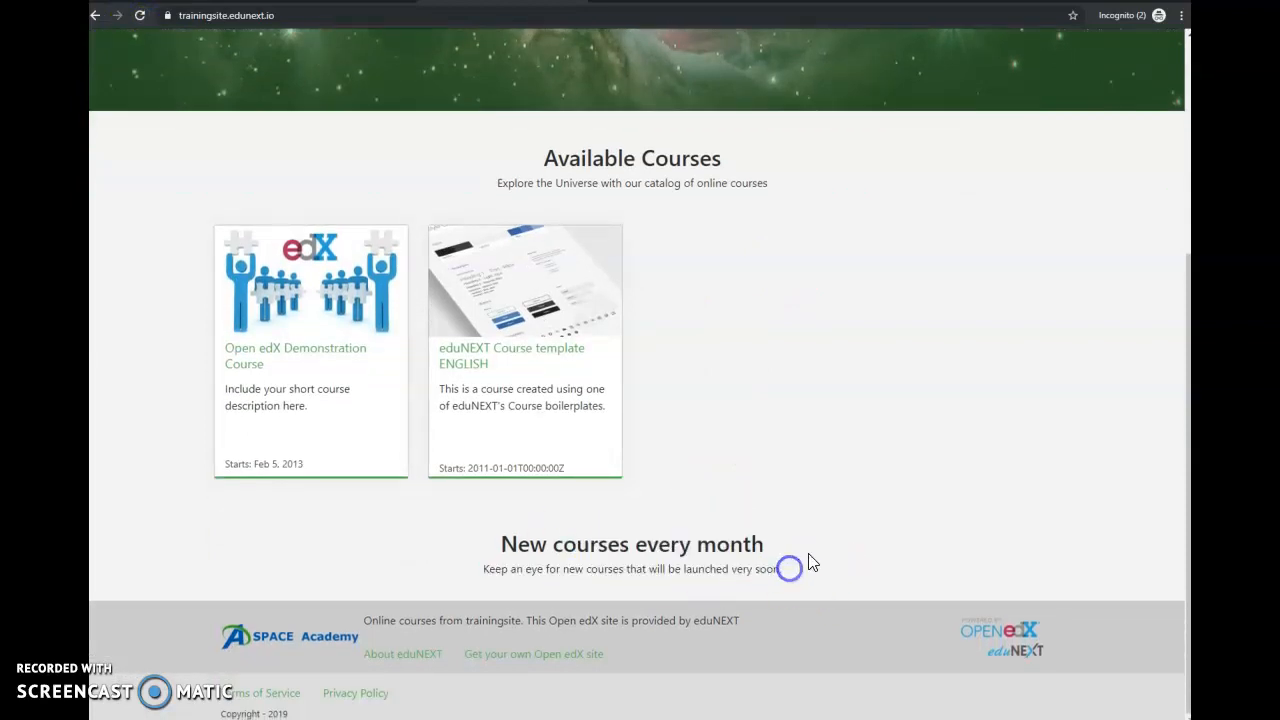
scroll(820, 553, "up", 2)
scroll(820, 553, "up", 3)
scroll(805, 533, "down", 3)
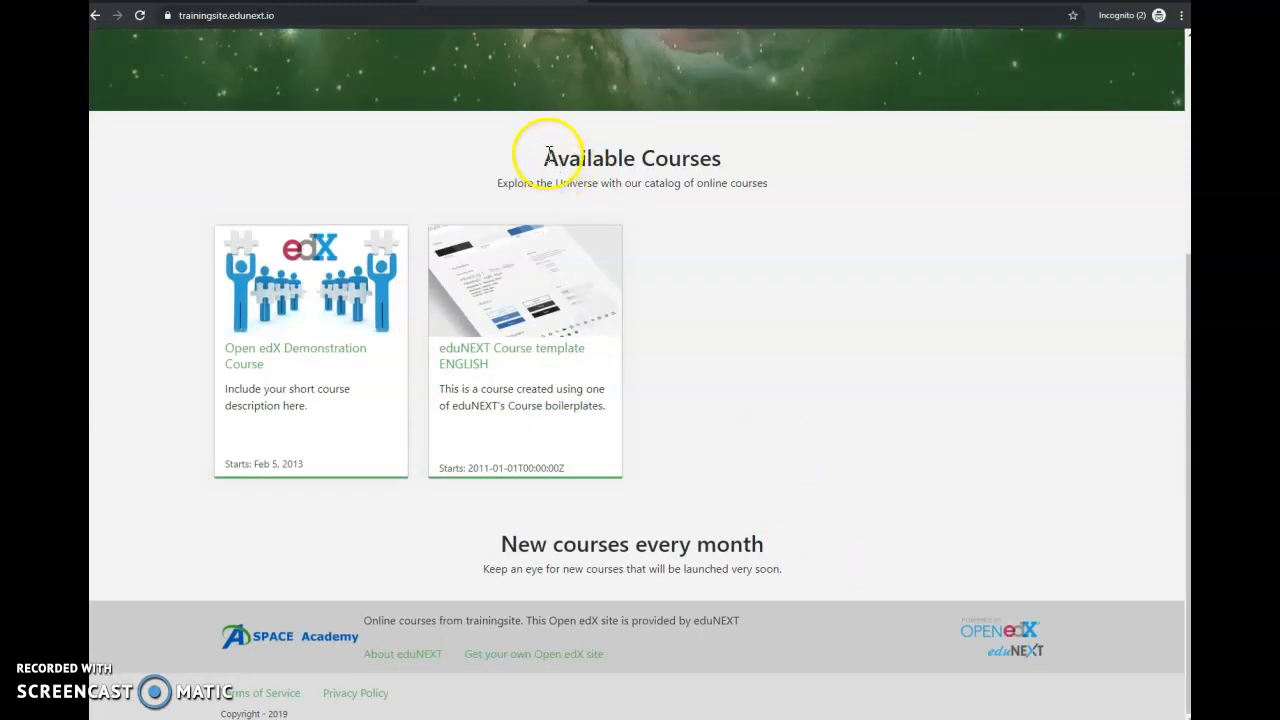
left_click_drag(565, 157, 776, 190)
left_click_drag(500, 540, 481, 585)
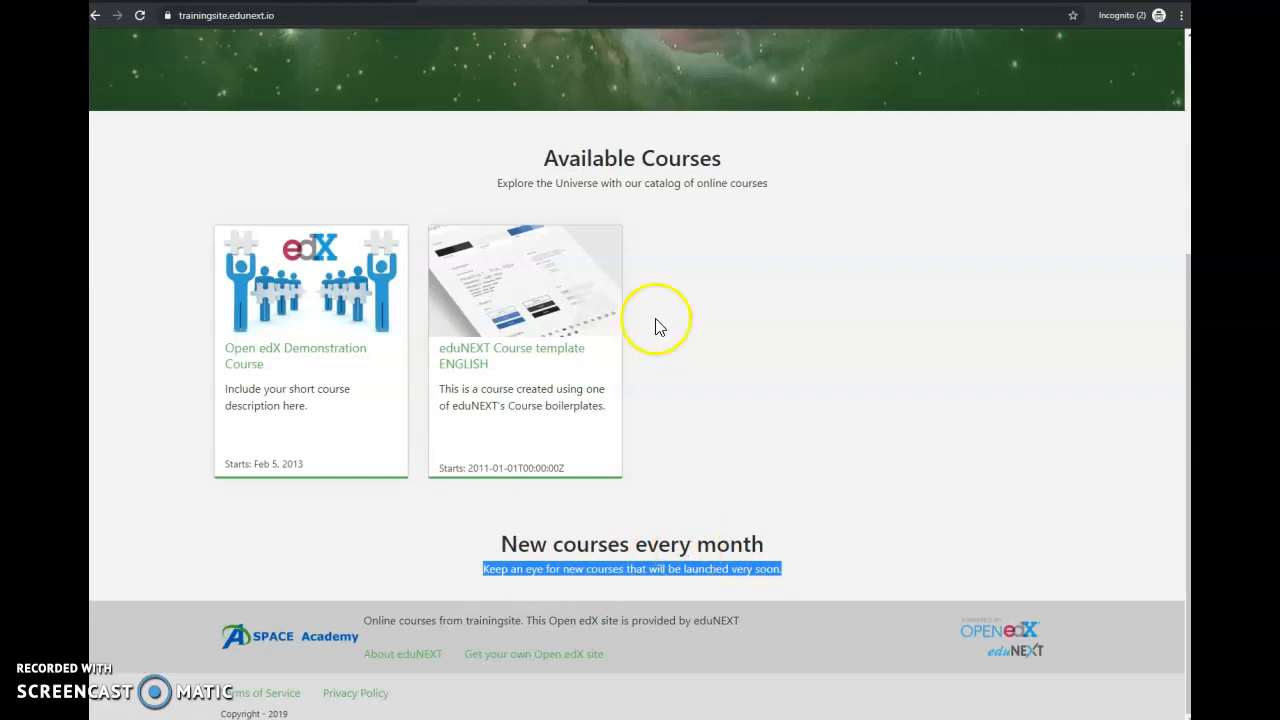
left_click_drag(549, 160, 787, 190)
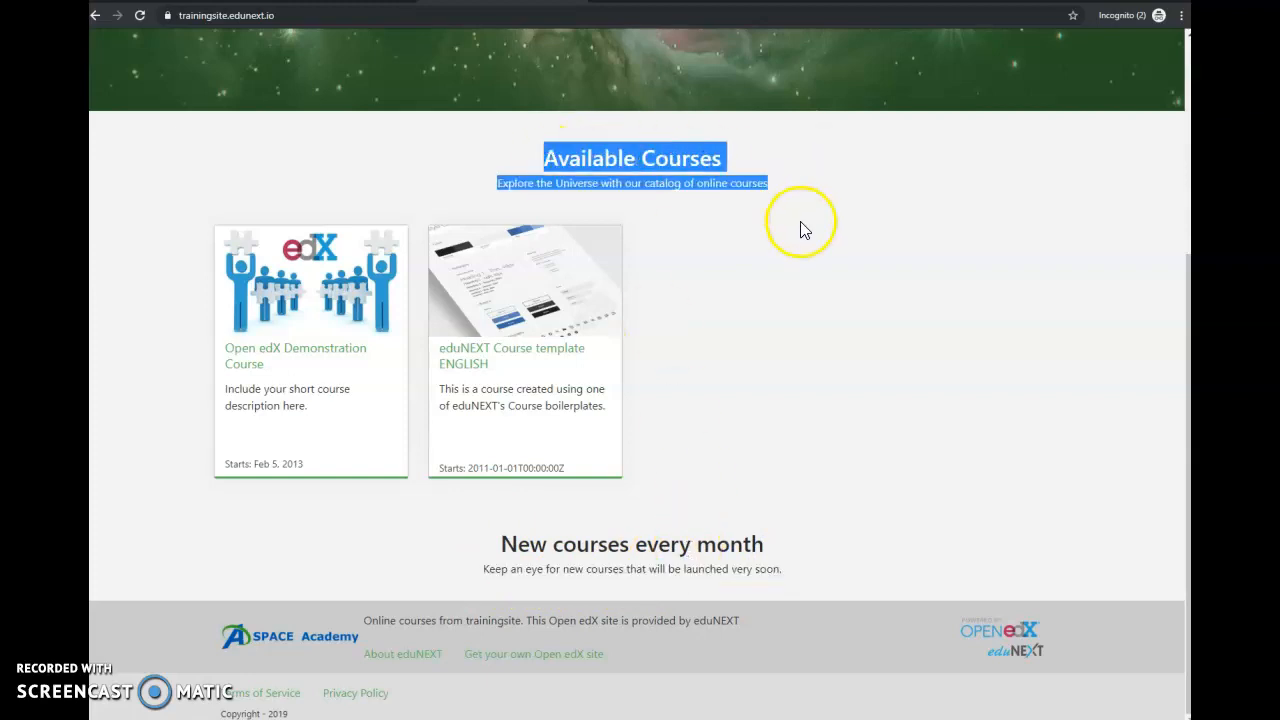
left_click(758, 196)
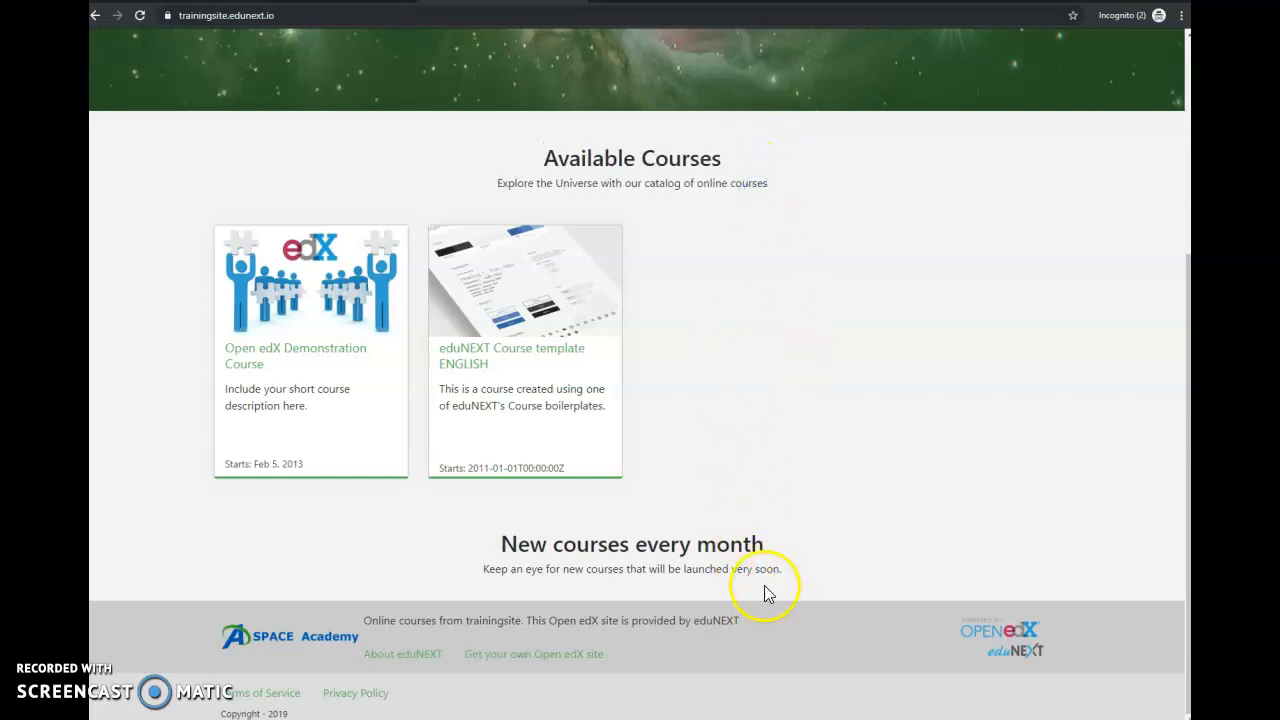
left_click_drag(771, 566, 490, 544)
scroll(600, 588, "up", 2)
left_click(626, 342)
scroll(641, 352, "up", 2)
scroll(645, 360, "down", 2)
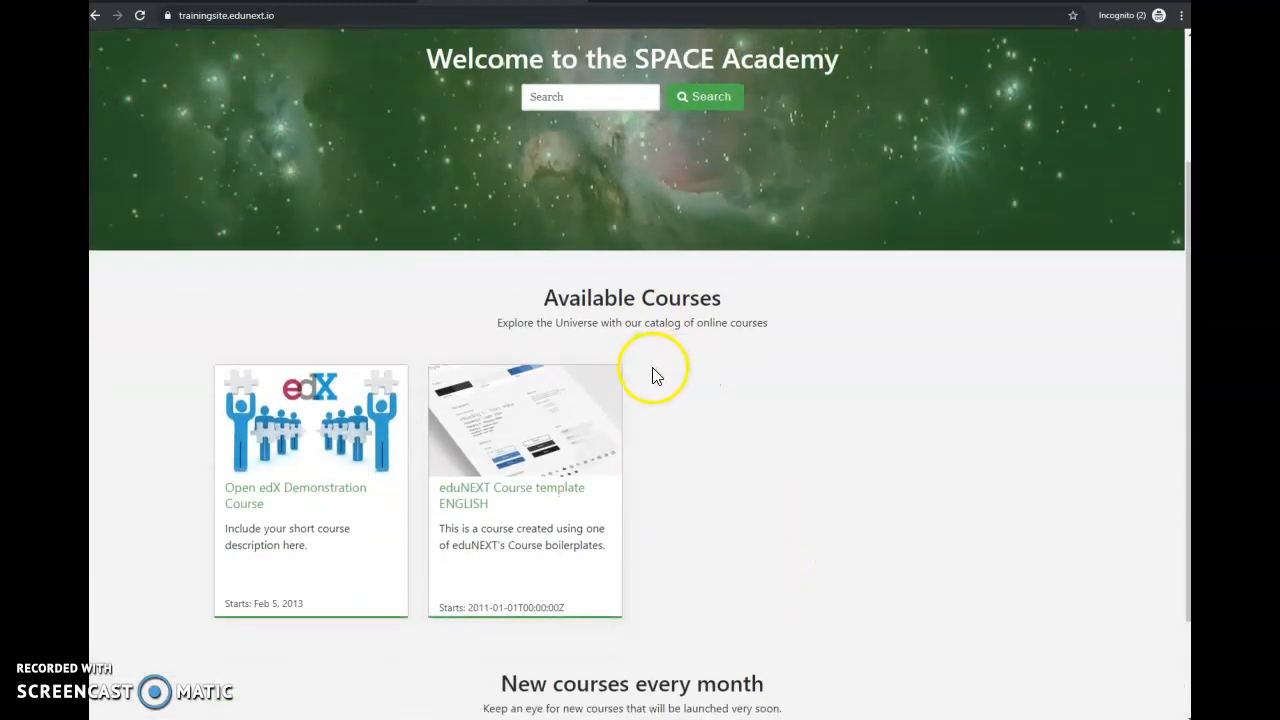
scroll(651, 369, "down", 2)
scroll(738, 425, "up", 3)
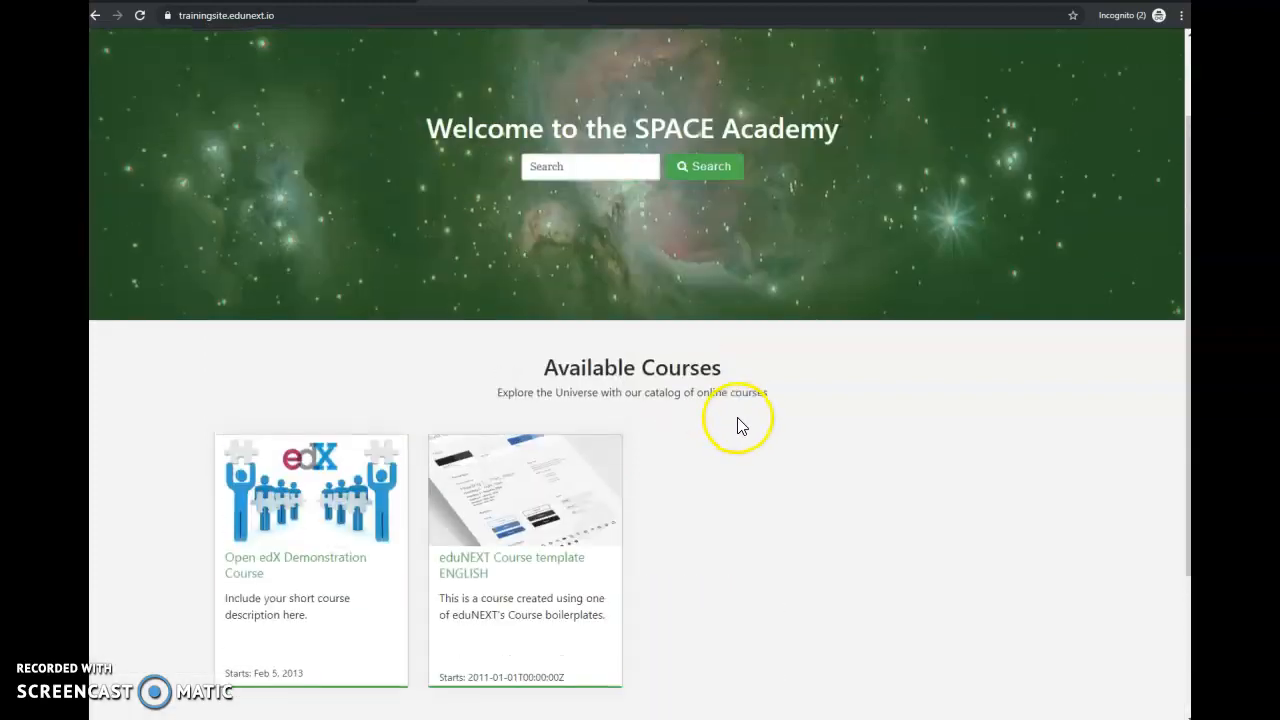
scroll(735, 420, "down", 2)
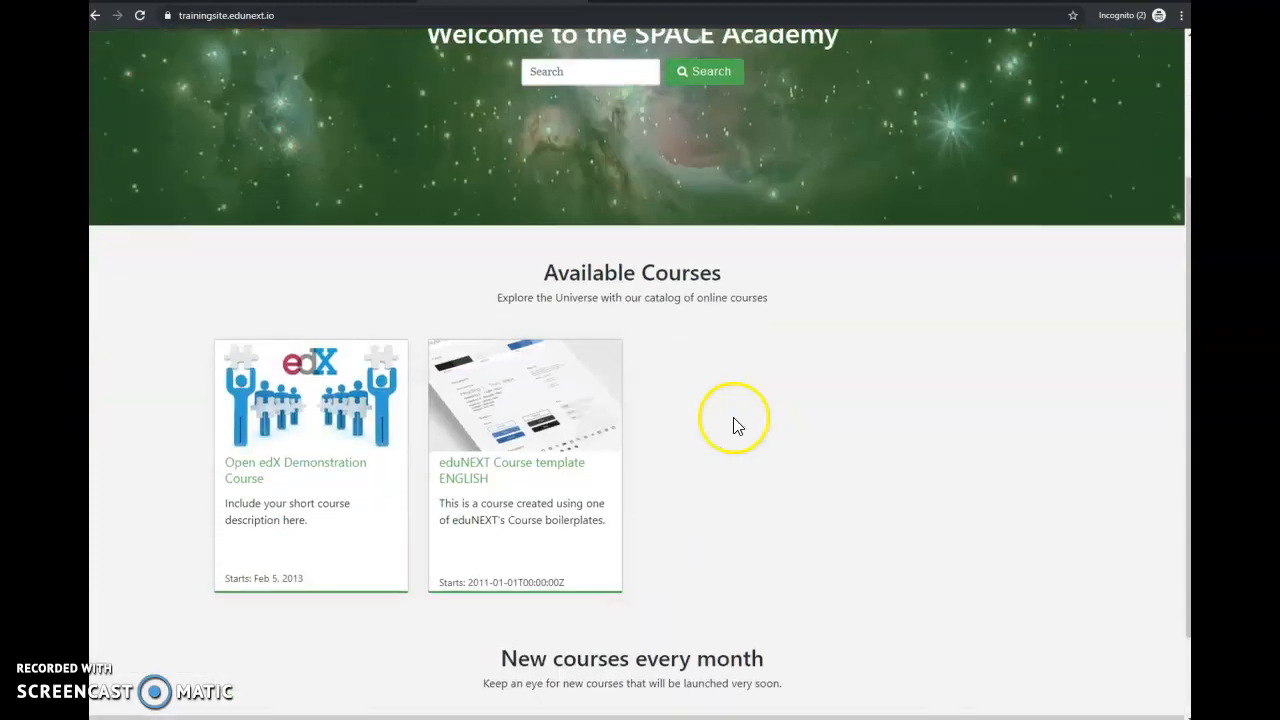
scroll(738, 425, "up", 2)
Step: Return to the management console and locate the Course catalogue banner image setting
left_click(252, 3)
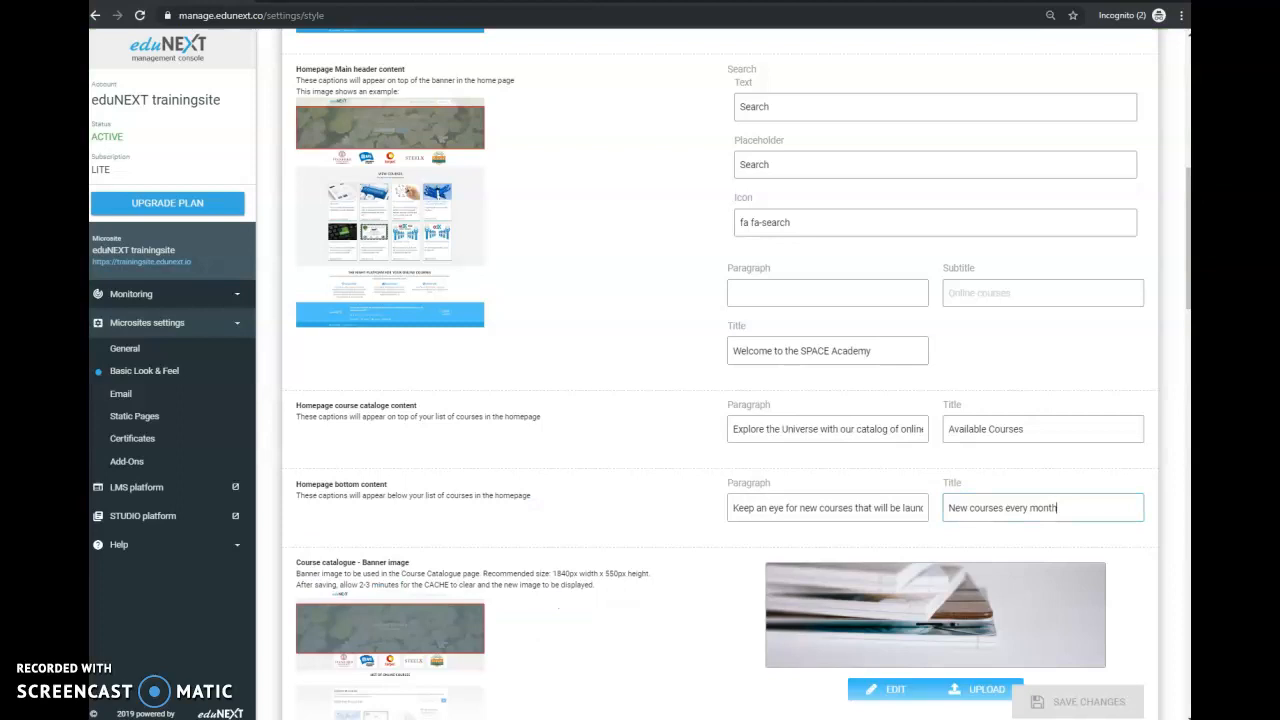
scroll(587, 430, "down", 3)
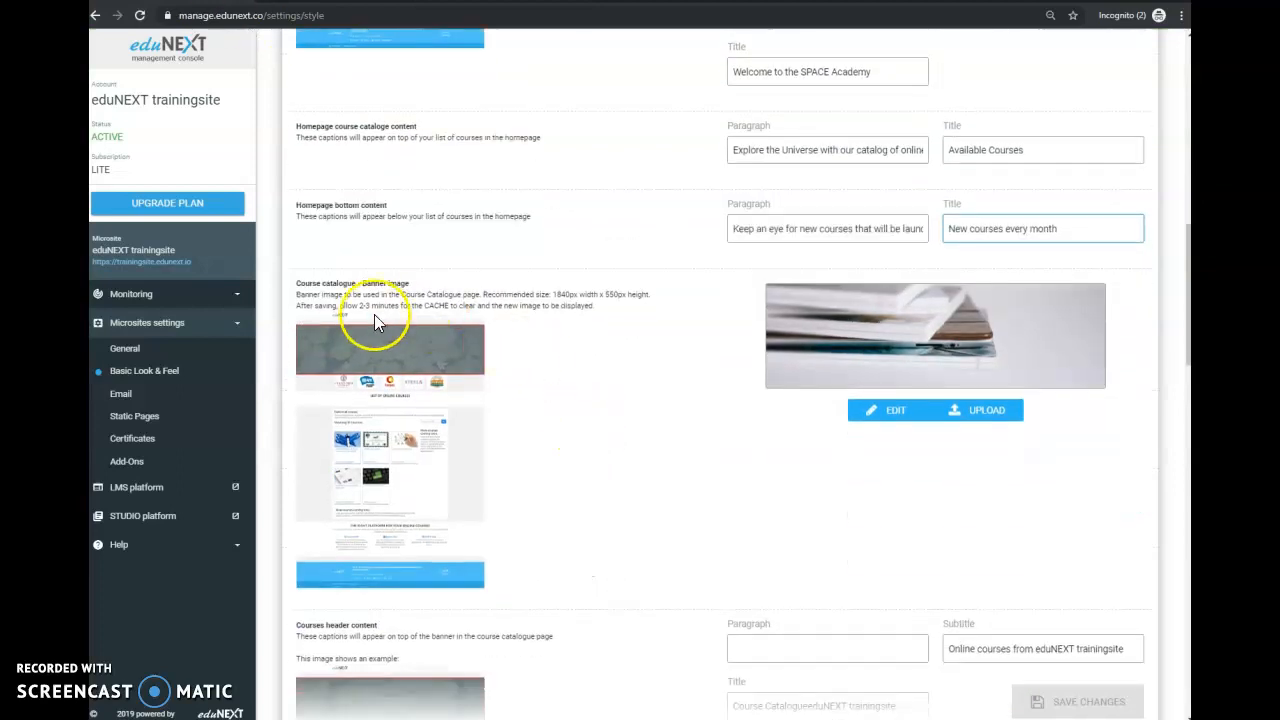
left_click(341, 283)
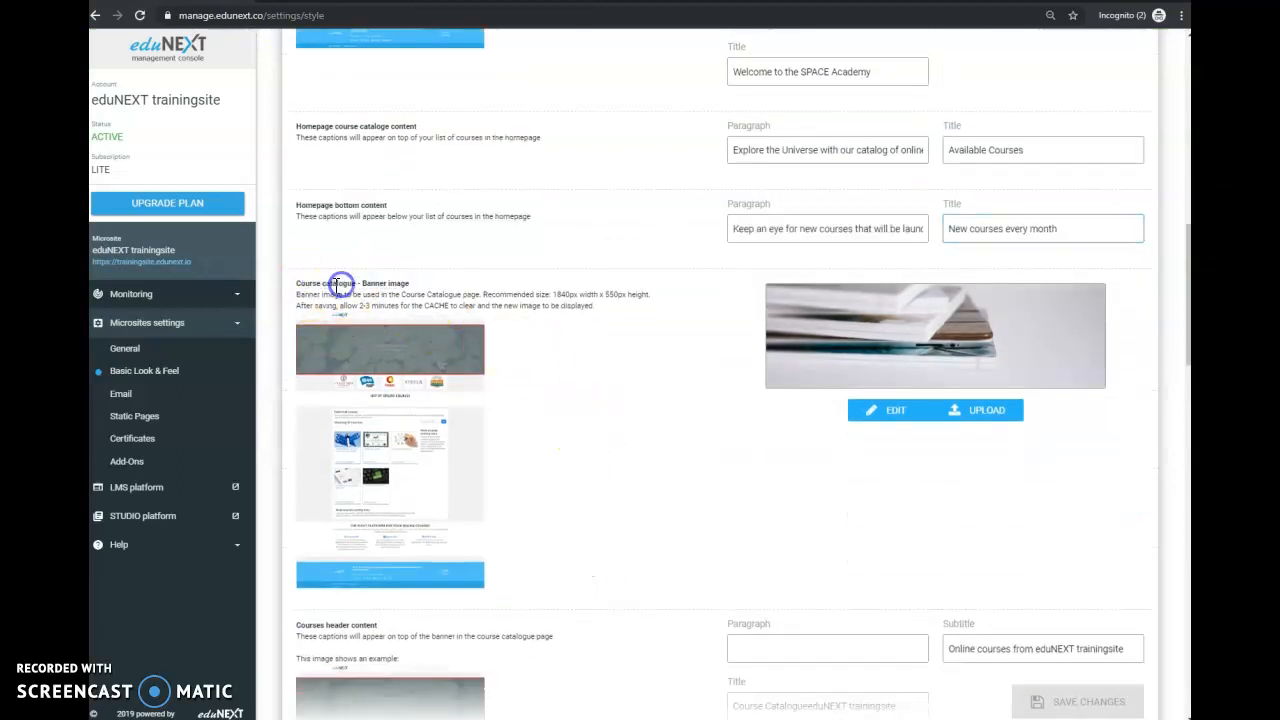
Step: Open the public site's Courses page and examine its address, banner, captions, search box and course list
left_click(508, 5)
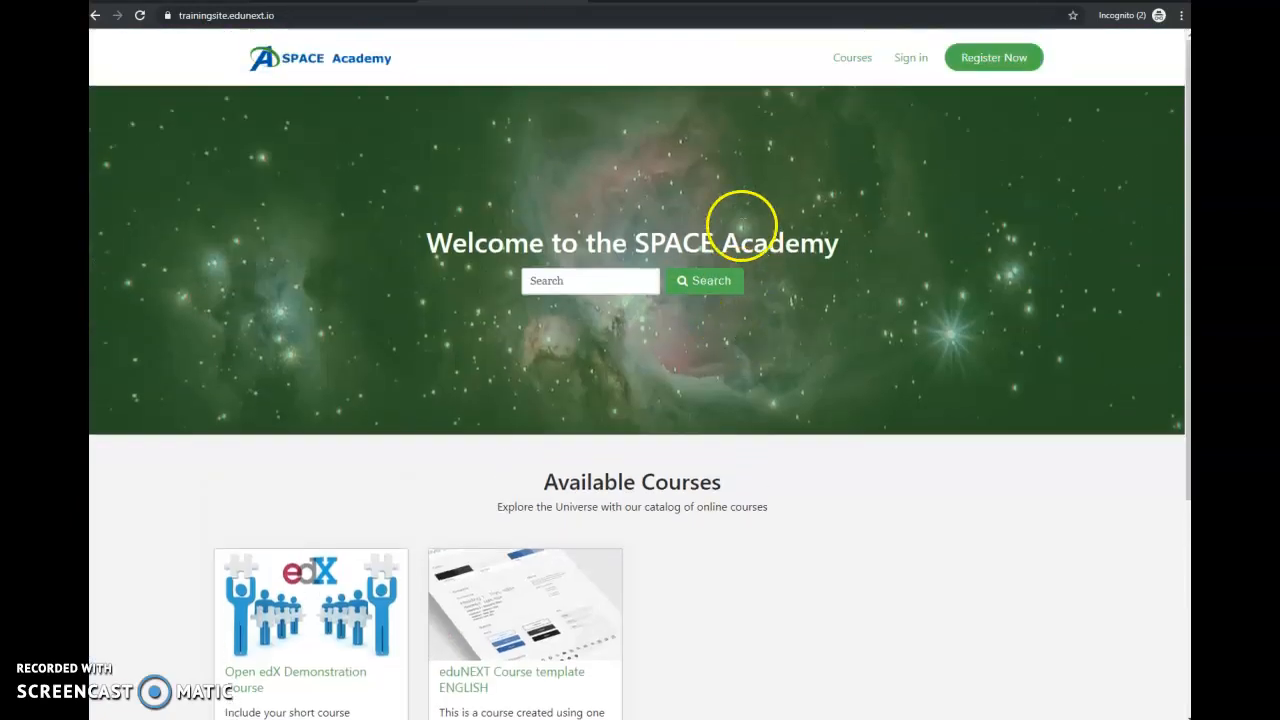
left_click(838, 66)
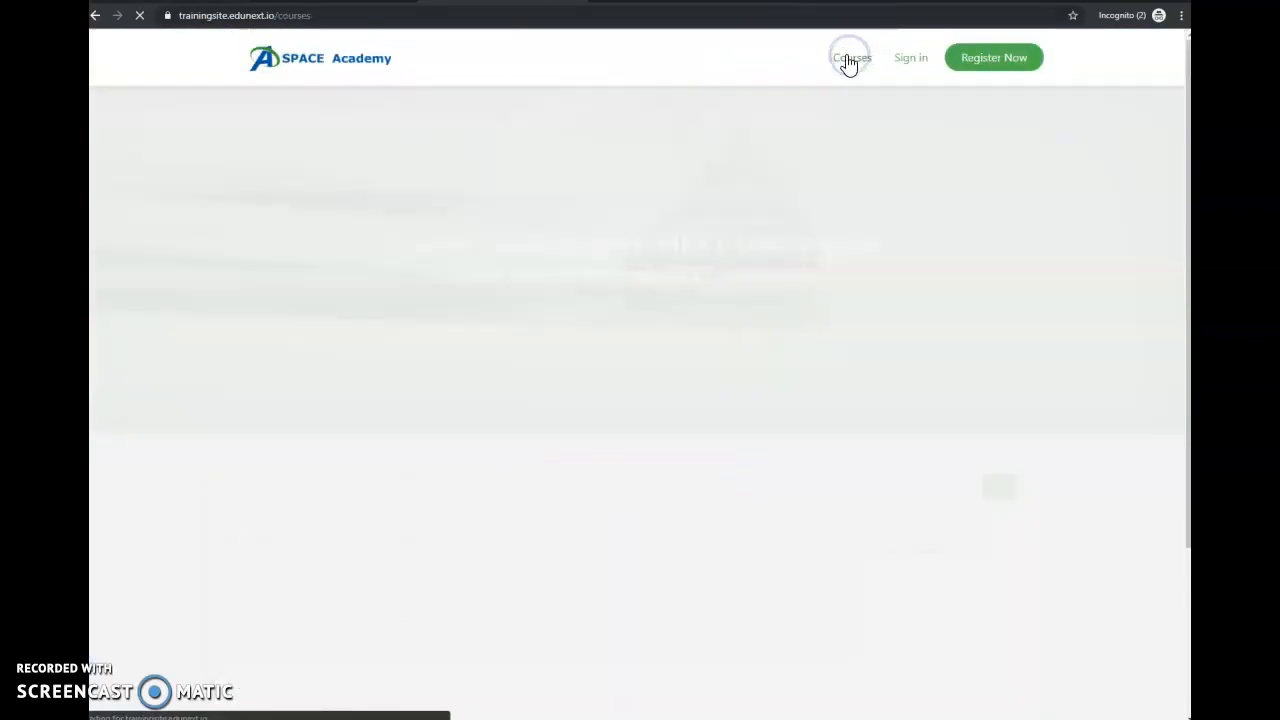
double_click(300, 15)
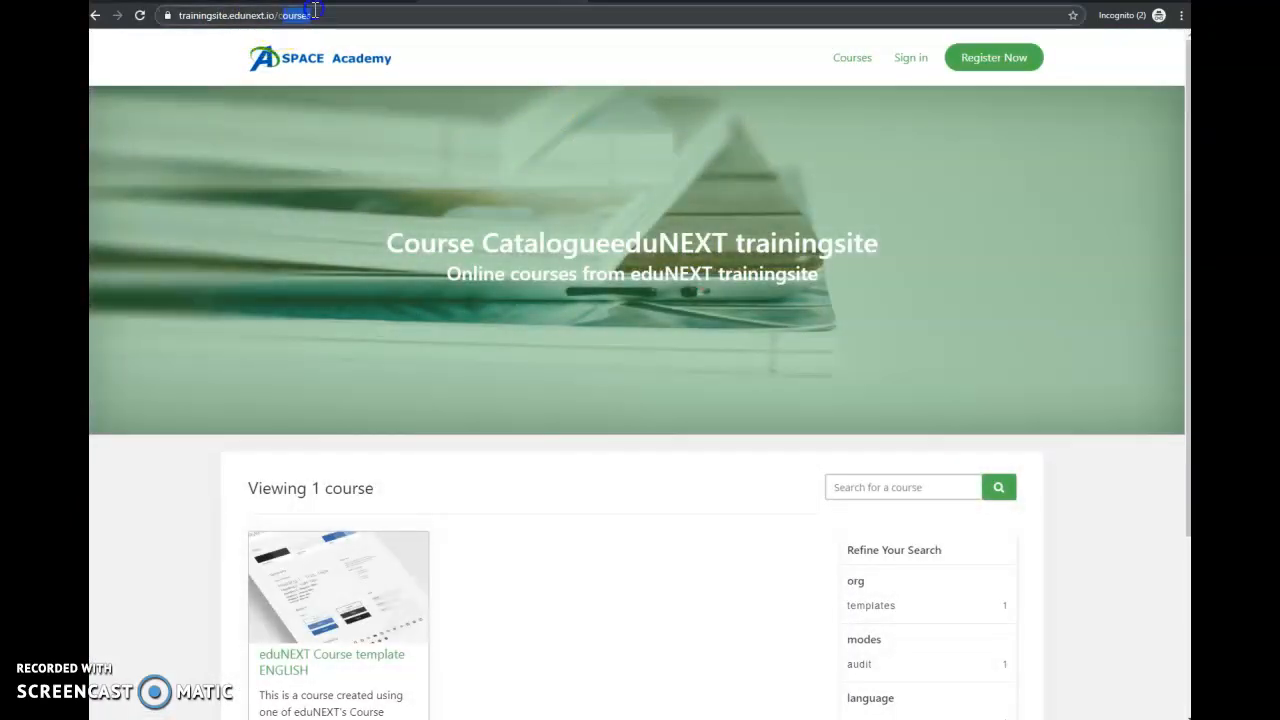
scroll(607, 428, "down", 3)
scroll(623, 423, "up", 3)
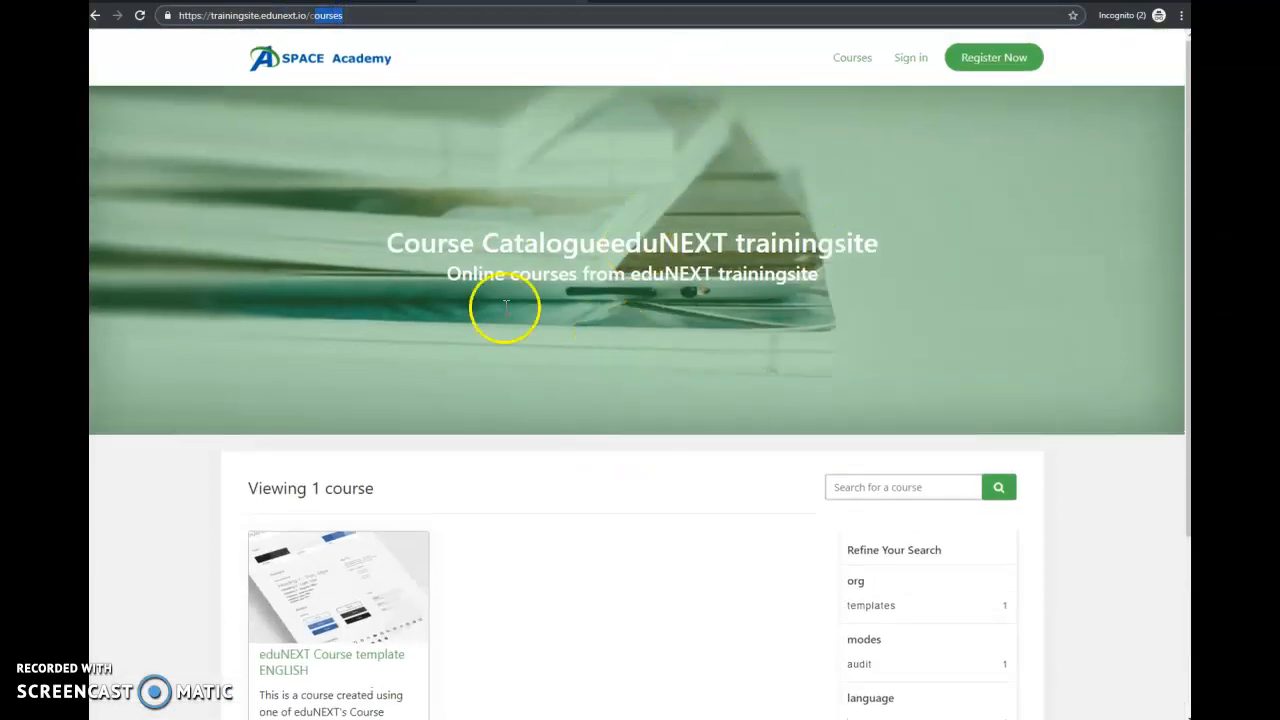
left_click_drag(498, 243, 617, 242)
left_click_drag(759, 285, 547, 280)
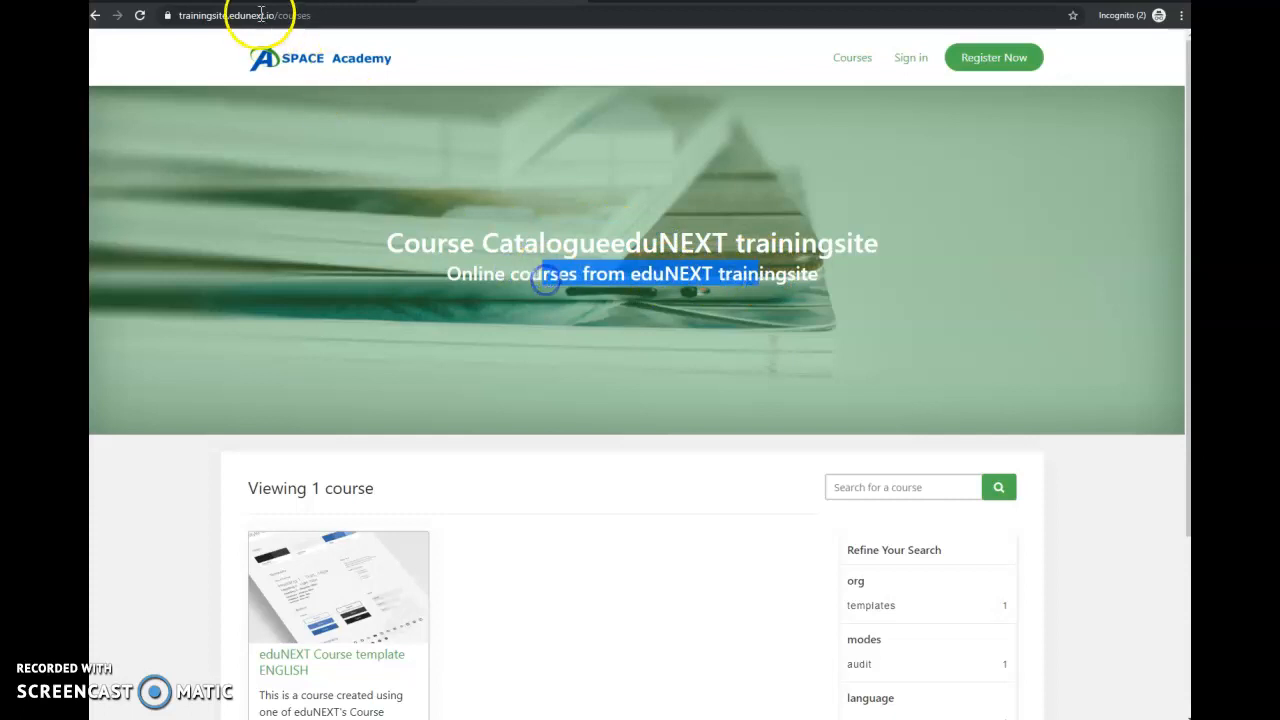
scroll(603, 449, "down", 1)
left_click(868, 413)
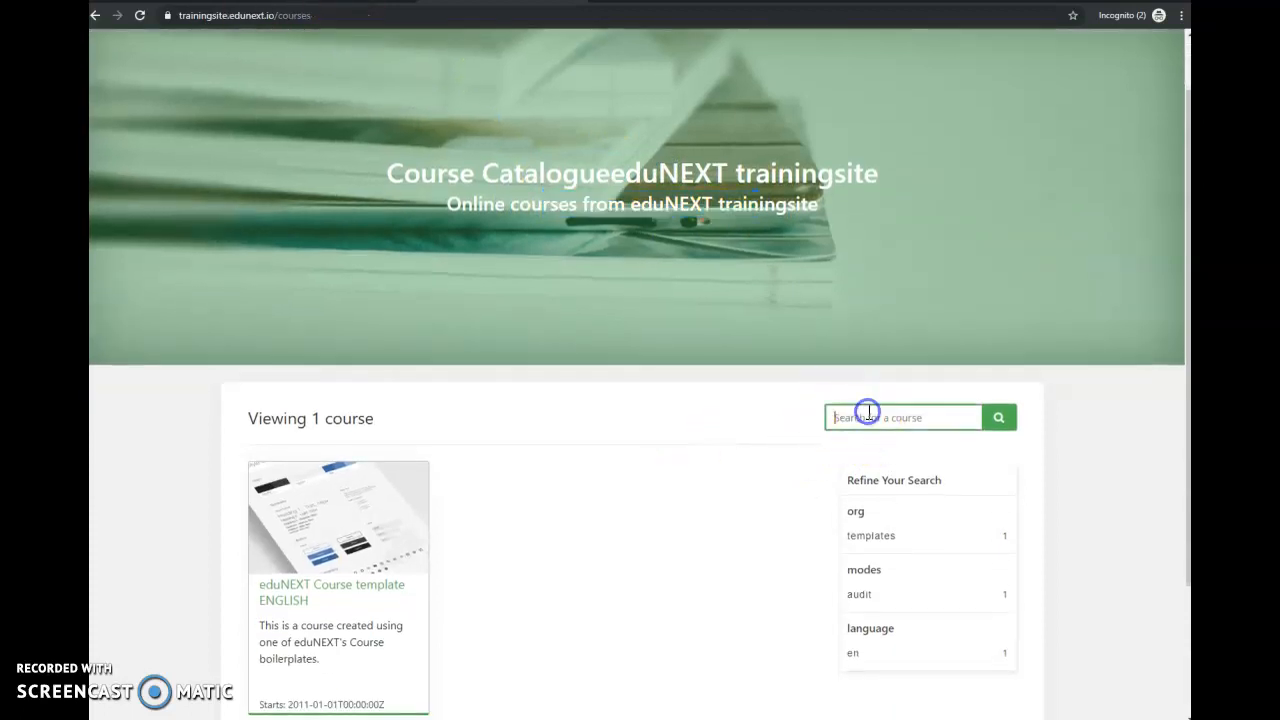
scroll(450, 560, "down", 2)
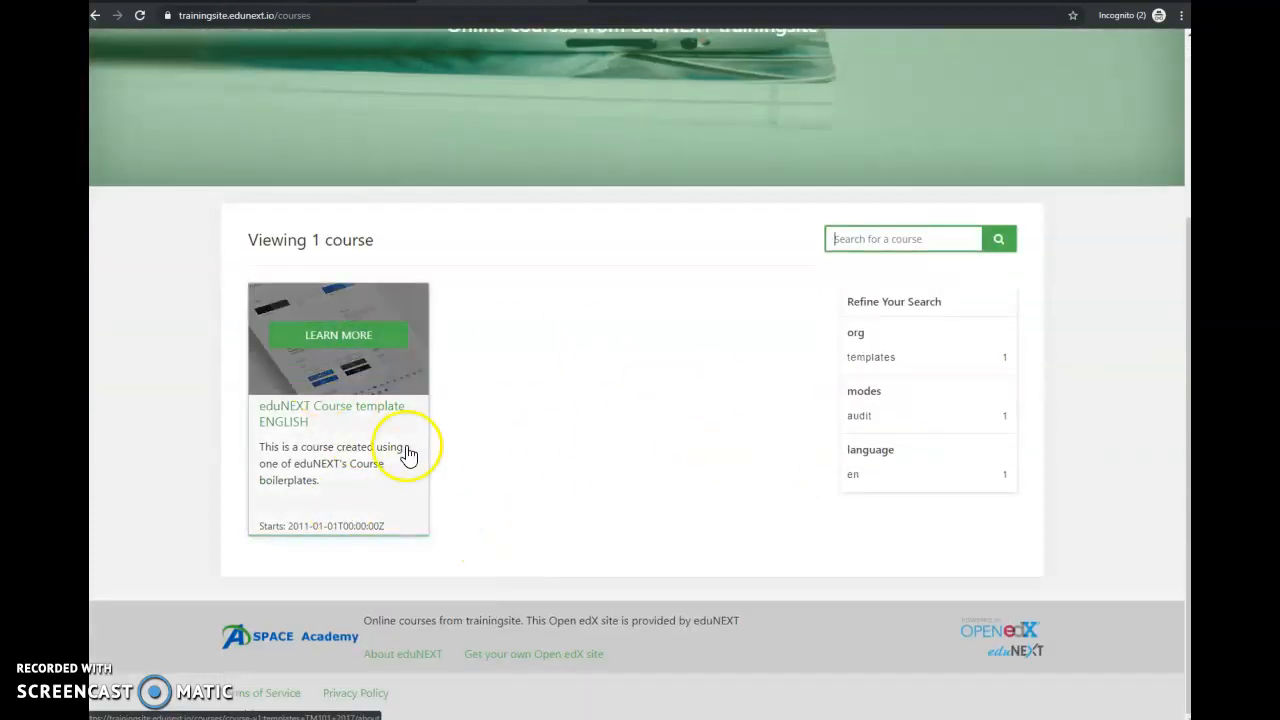
scroll(535, 576, "up", 3)
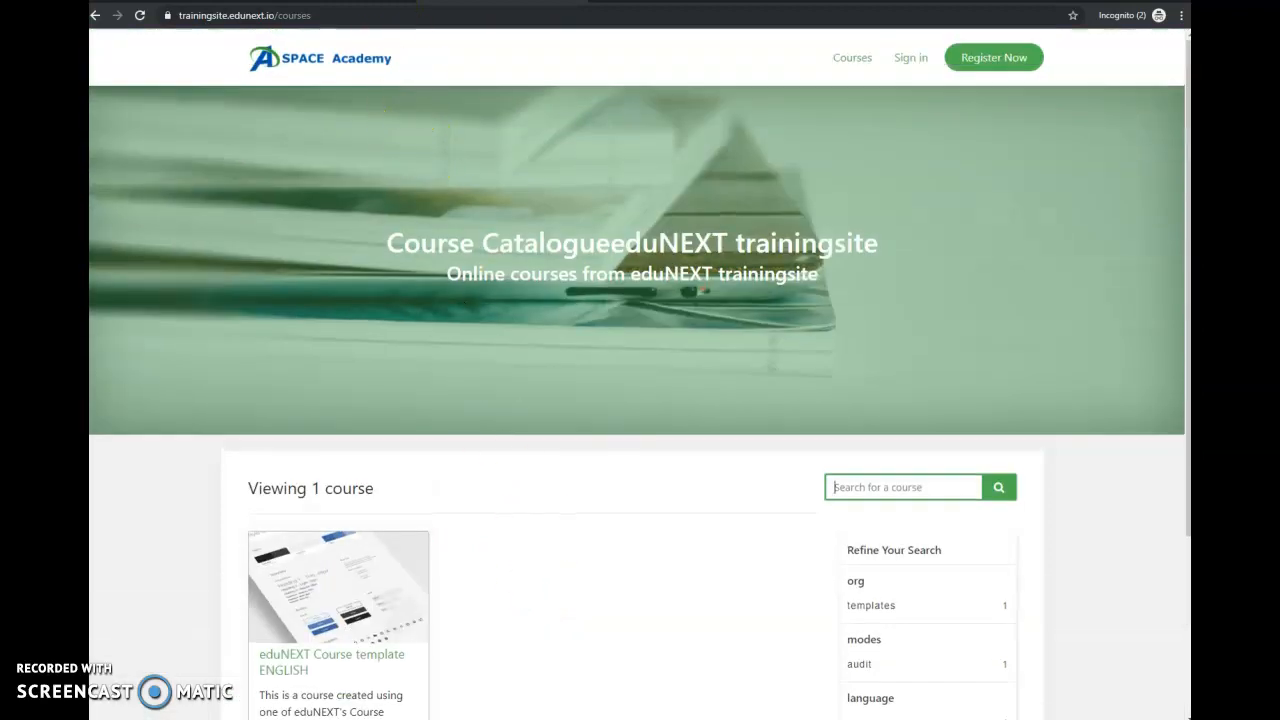
Step: Upload a starry-sky picture as the Course catalogue banner image in the management console, zooming out the crop to include nearly the whole picture
left_click(450, 1)
left_click(272, 1)
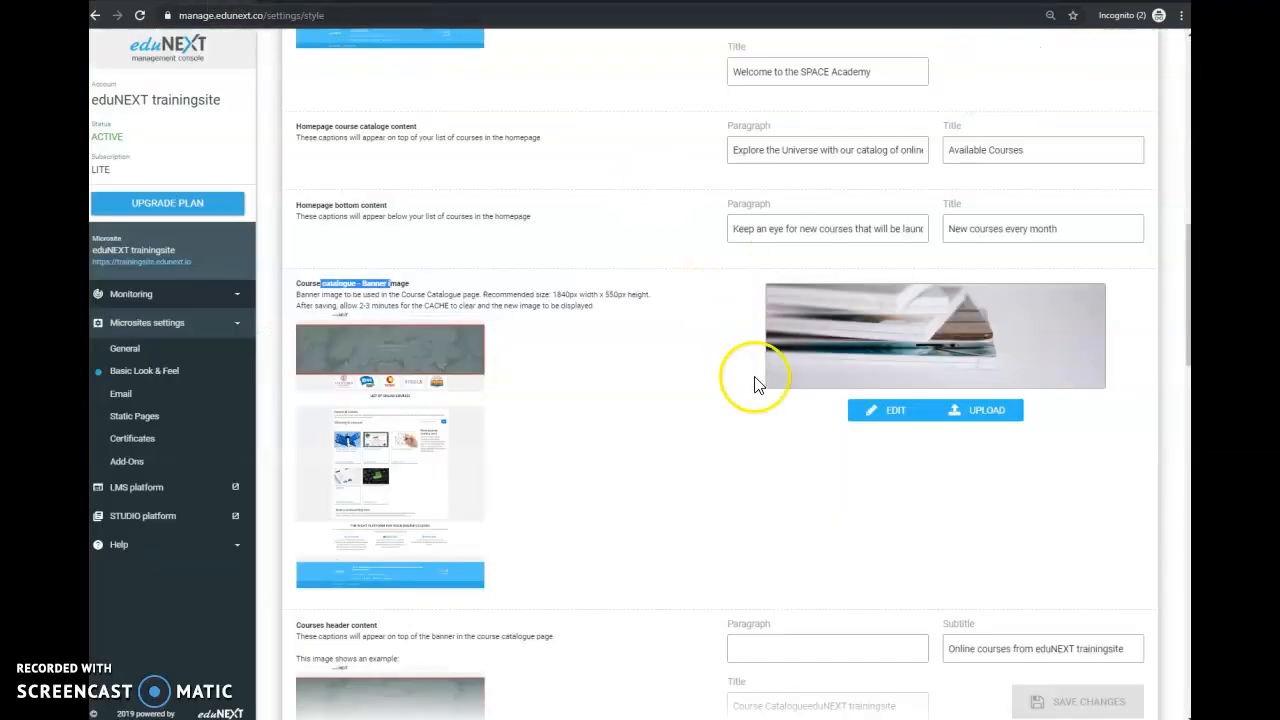
scroll(846, 508, "down", 2)
scroll(734, 466, "up", 1)
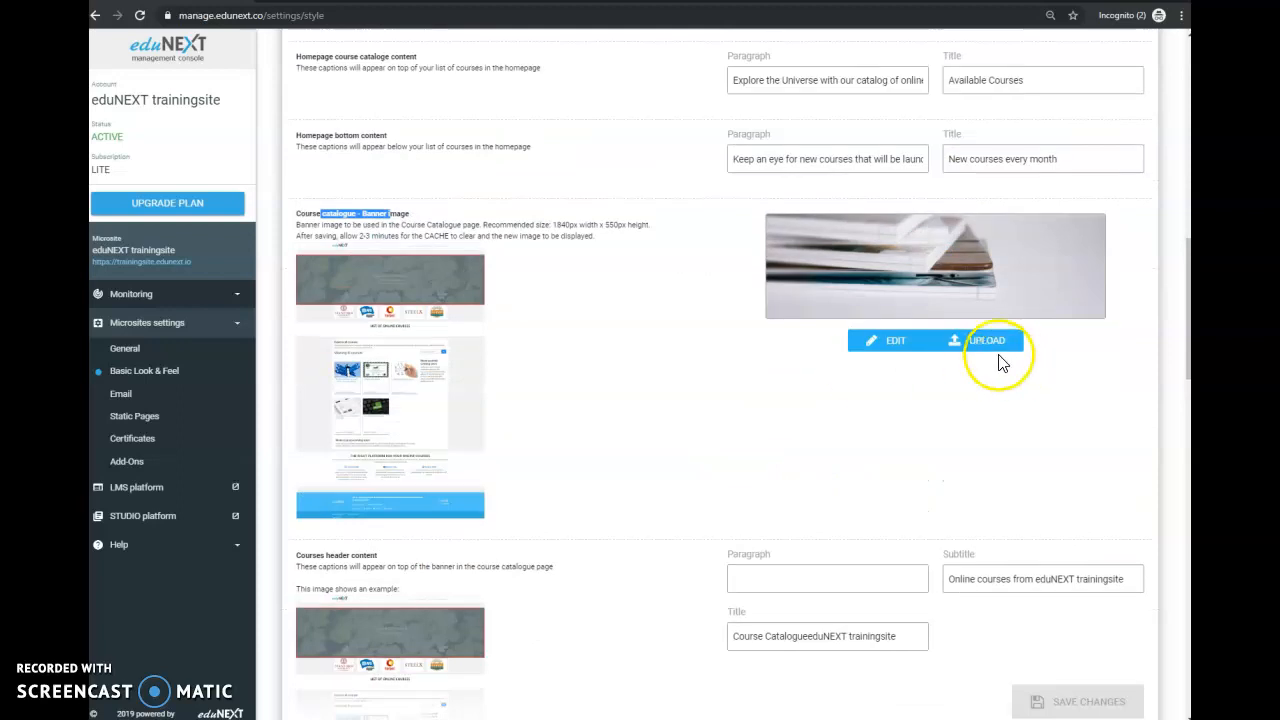
left_click(972, 333)
double_click(480, 117)
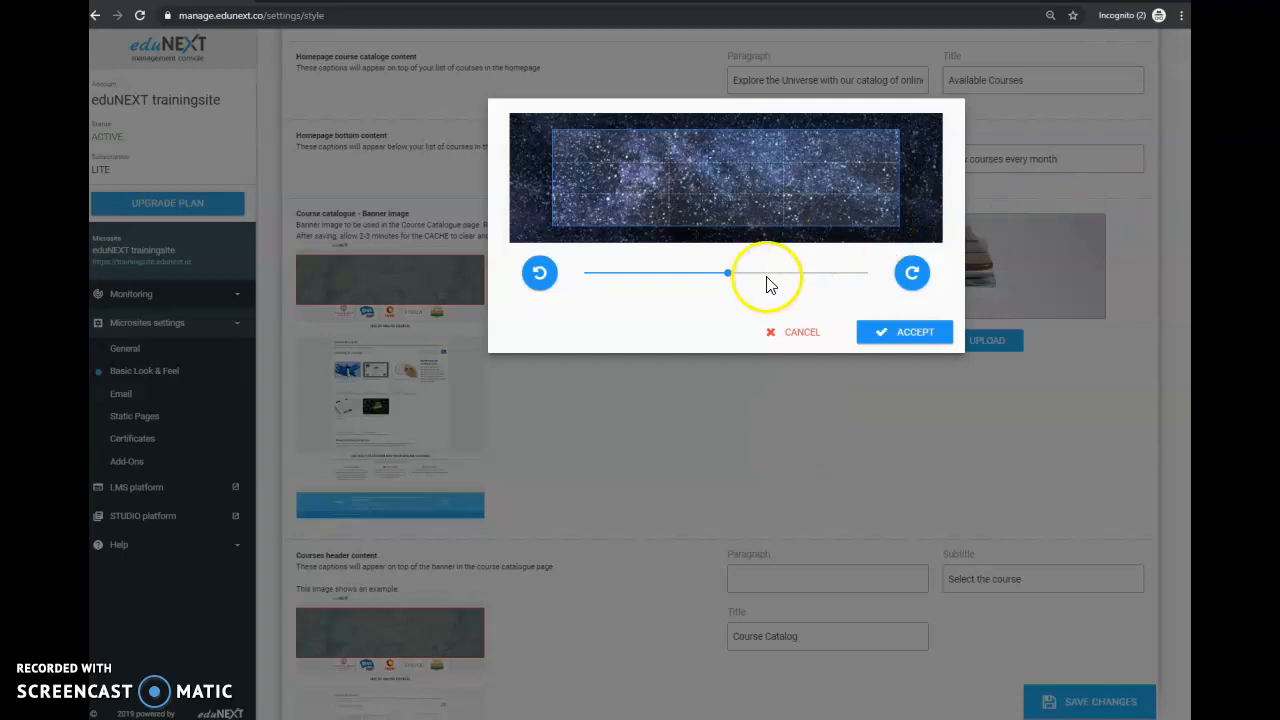
left_click_drag(729, 273, 610, 281)
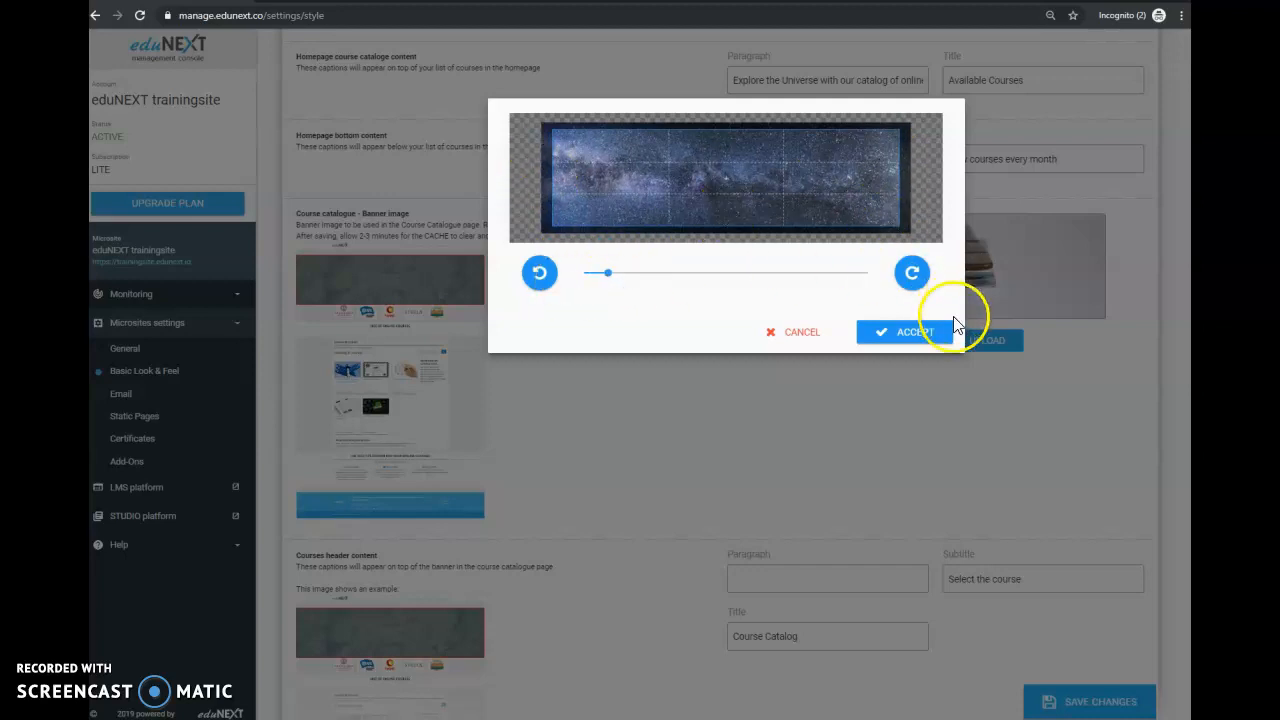
left_click(912, 331)
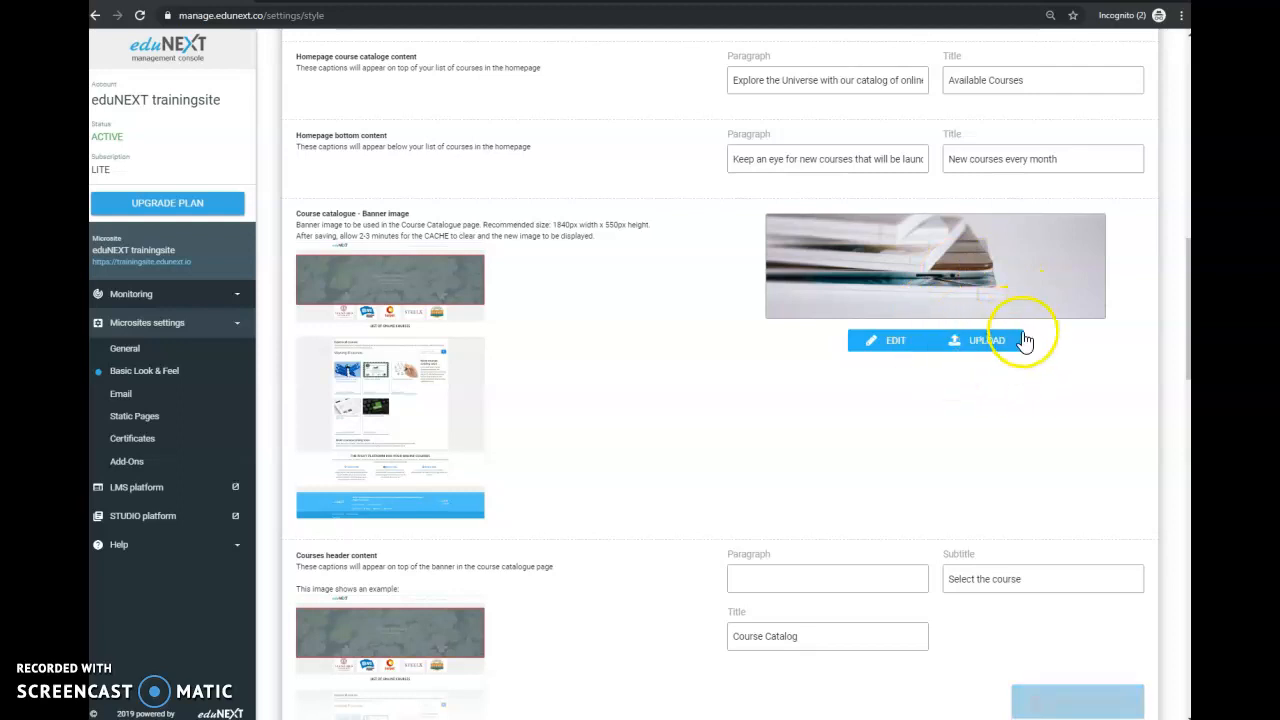
left_click(992, 345)
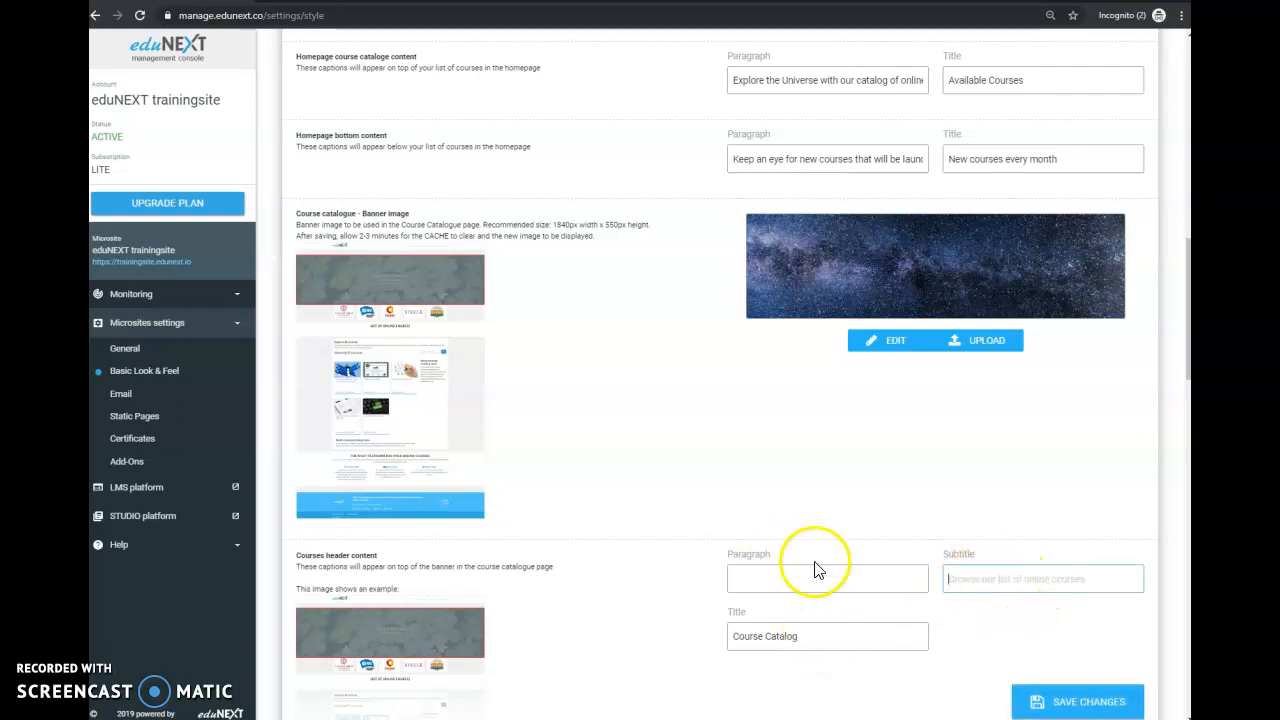
Step: Set the Courses header title to "Course catalog", subtitle to "Explore the Universe with the SPACE Academy", paragraph to text starting "New courses added every week", and save
left_click_drag(877, 634, 680, 645)
key("BackSpace")
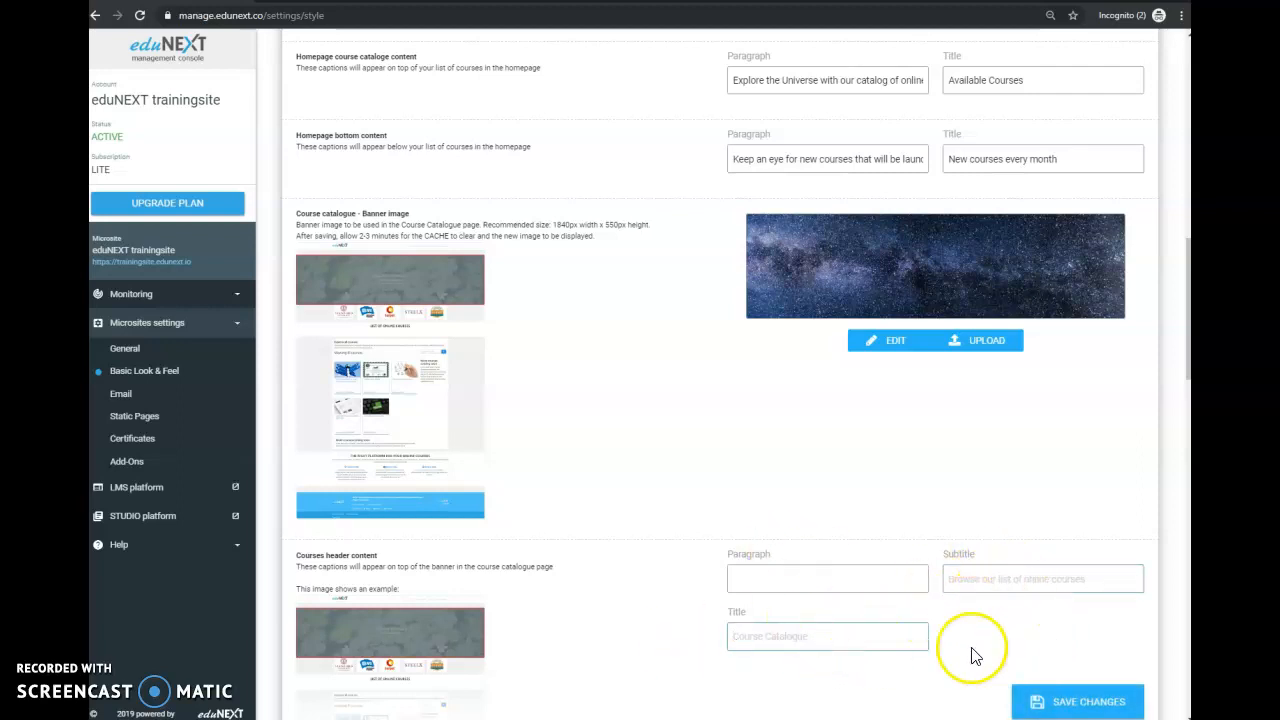
scroll(900, 617, "down", 4)
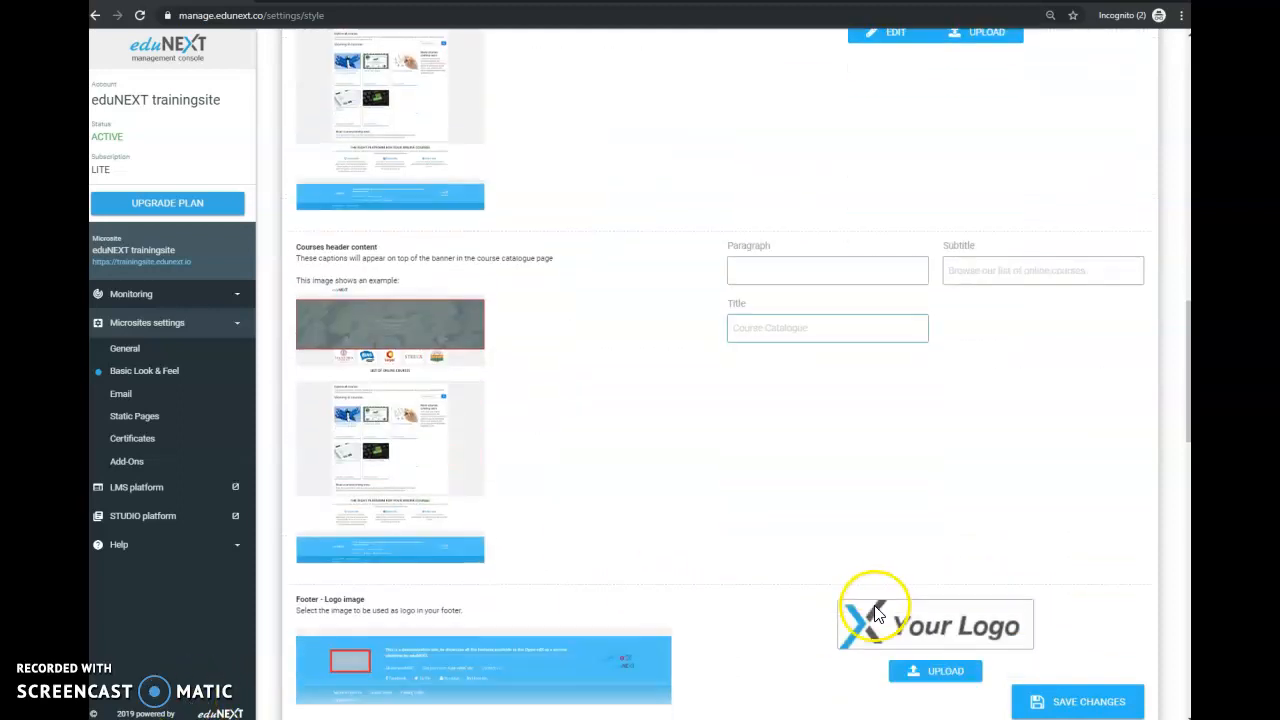
scroll(873, 612, "up", 2)
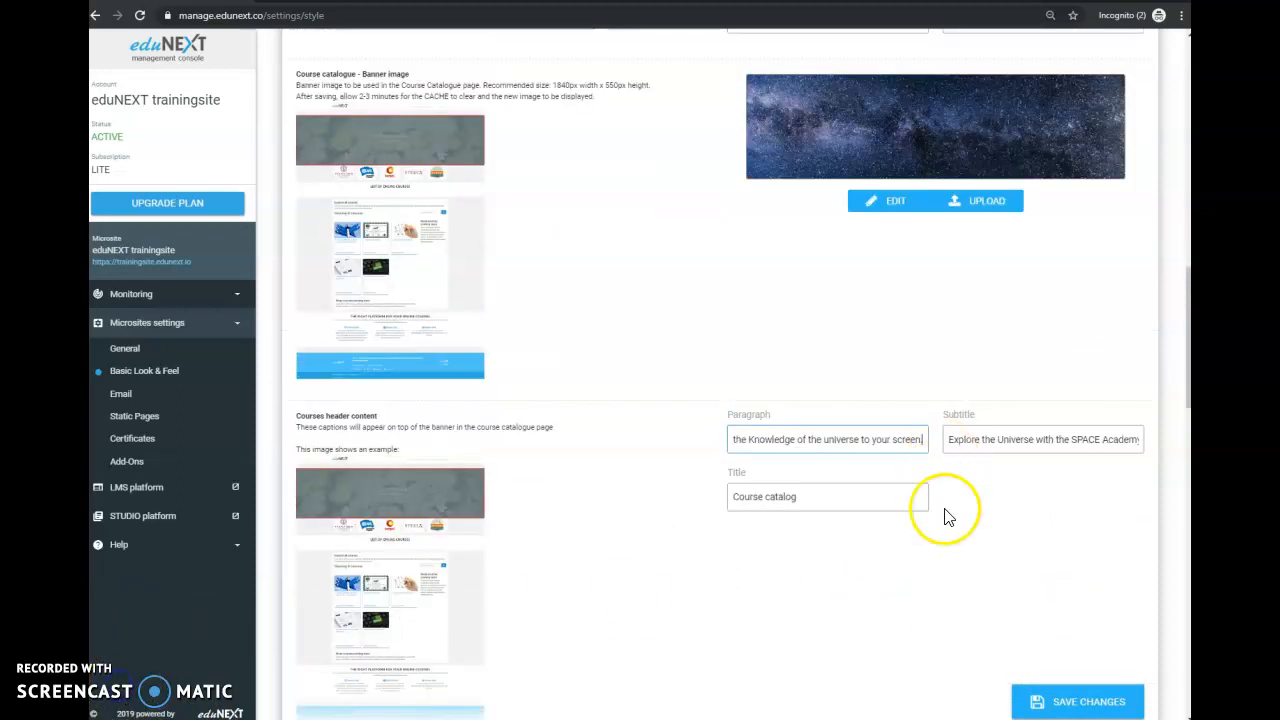
left_click(1080, 701)
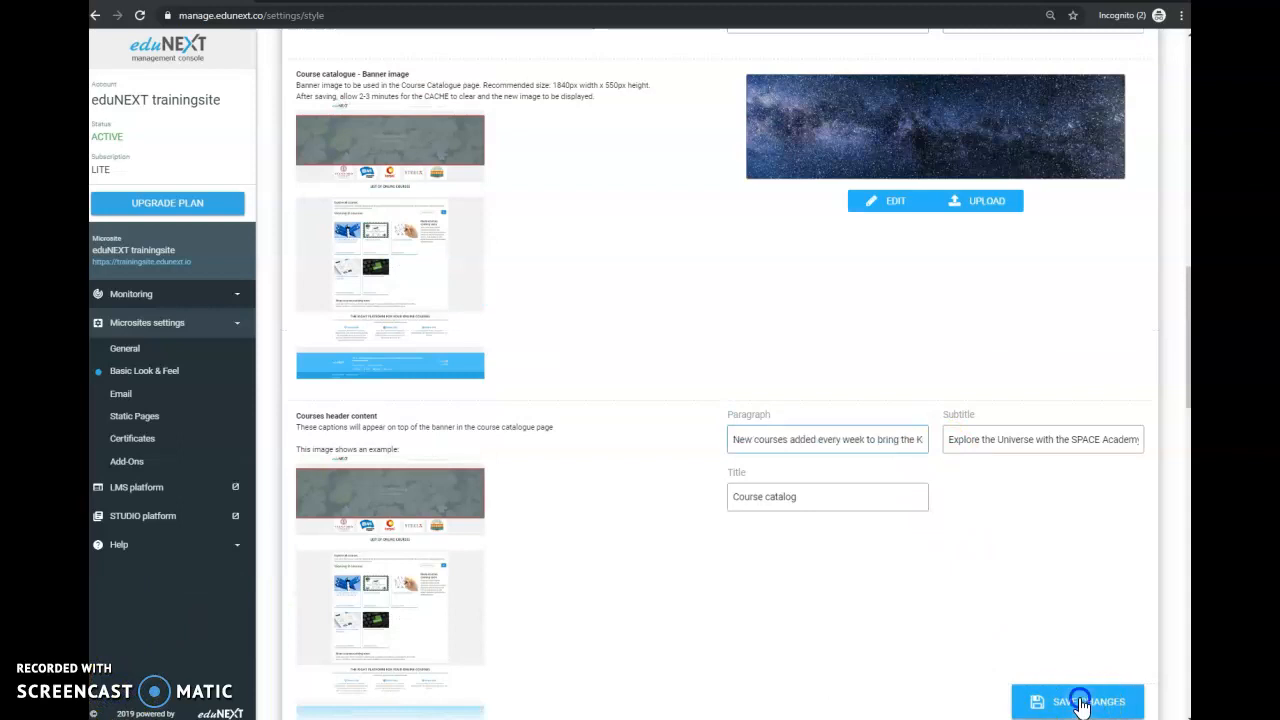
Step: Upload the academy-logo picture as the Footer logo image
scroll(900, 477, "down", 3)
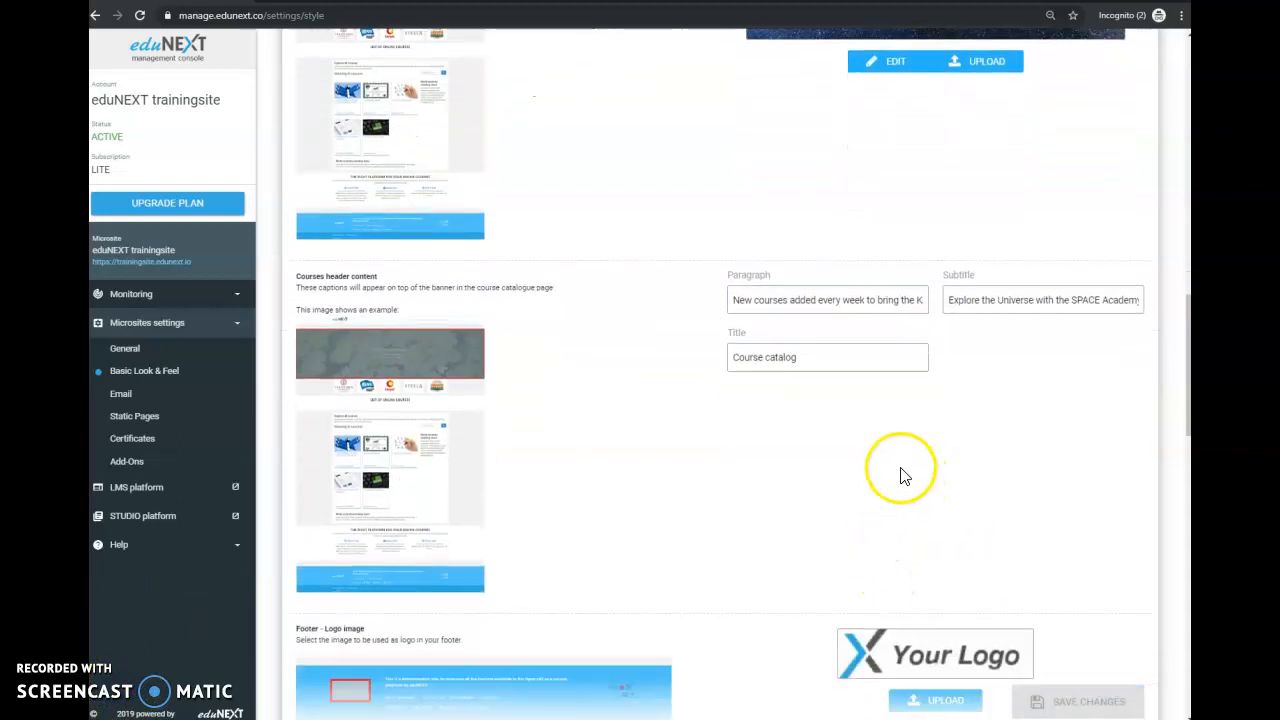
scroll(891, 453, "down", 1)
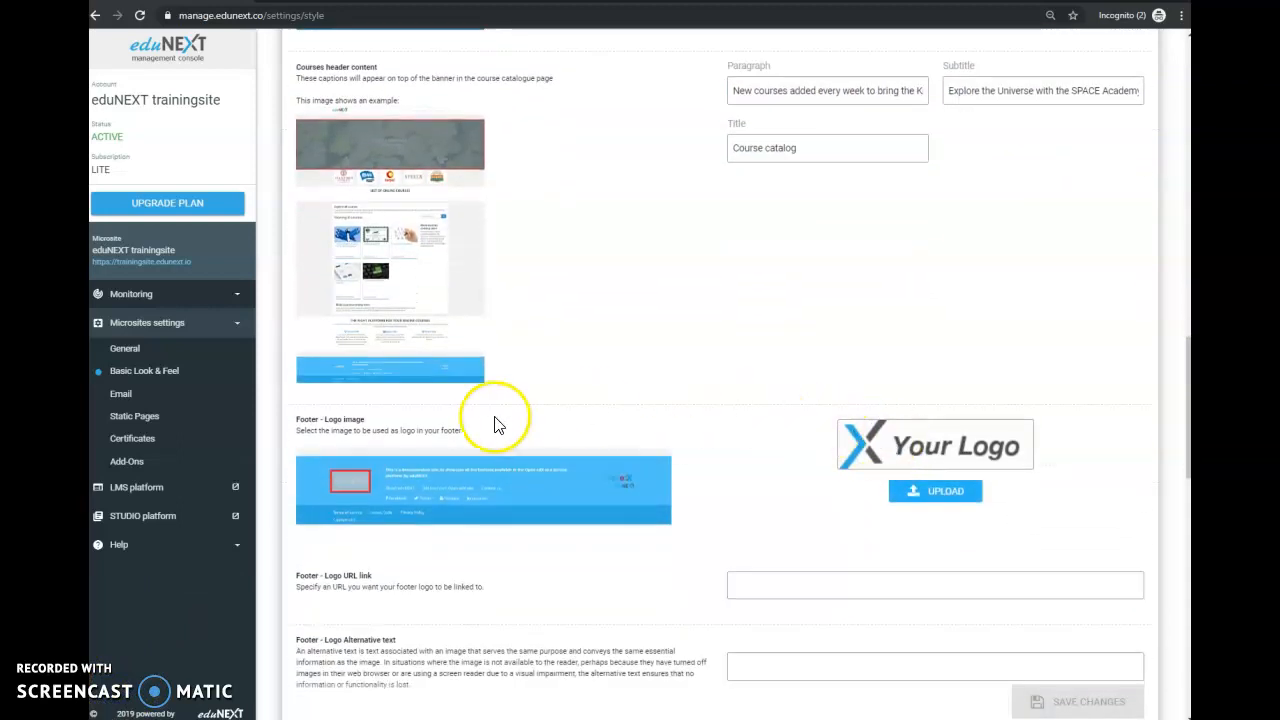
scroll(491, 423, "down", 2)
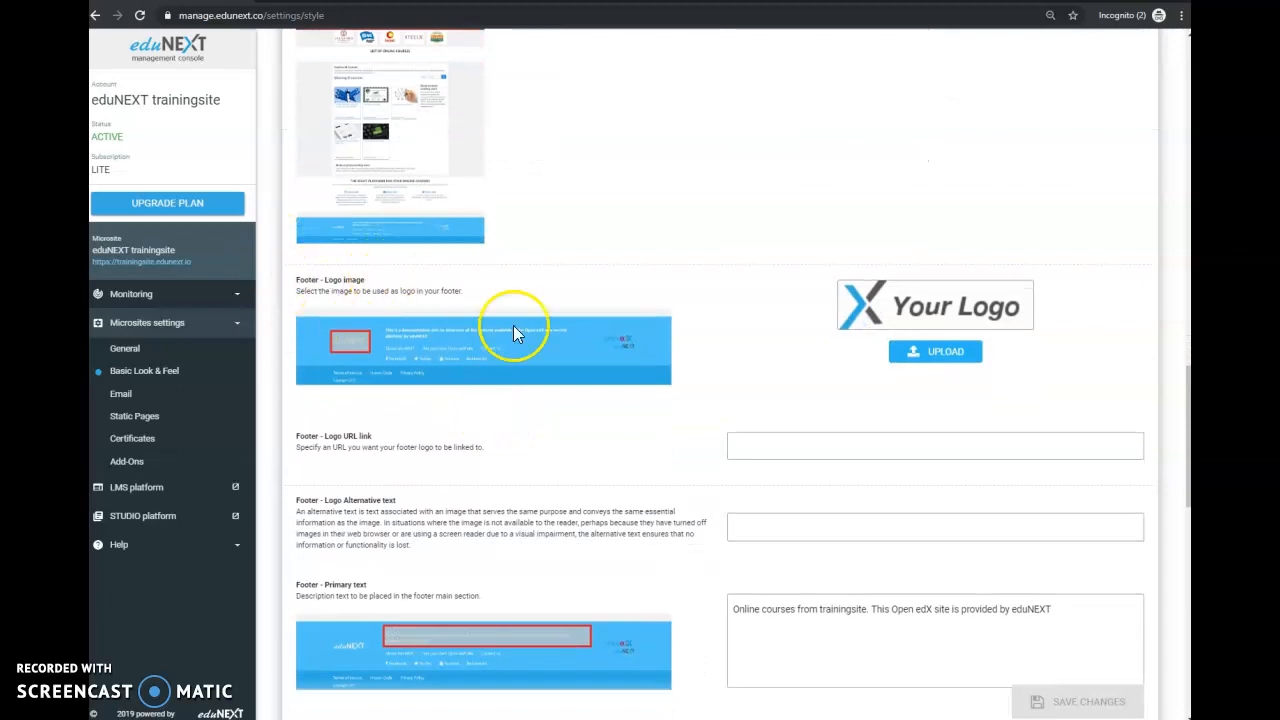
scroll(528, 343, "down", 2)
scroll(528, 343, "down", 1)
scroll(523, 351, "up", 2)
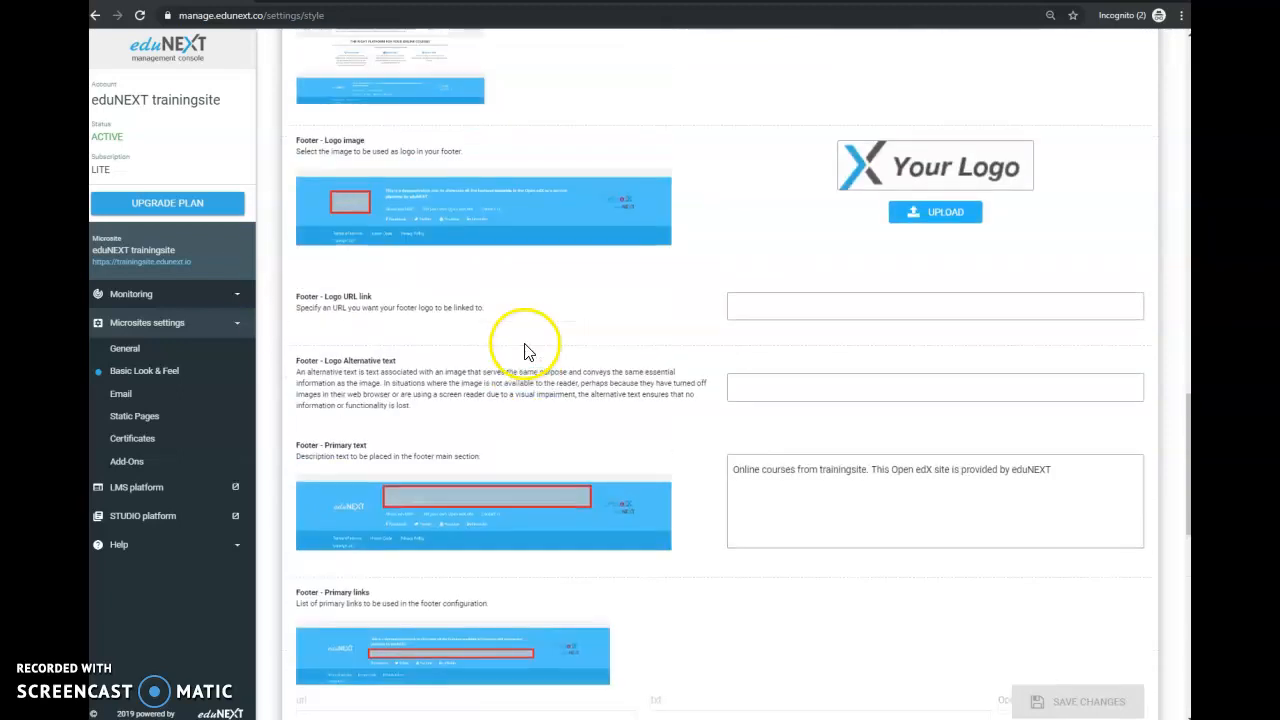
scroll(560, 274, "up", 1)
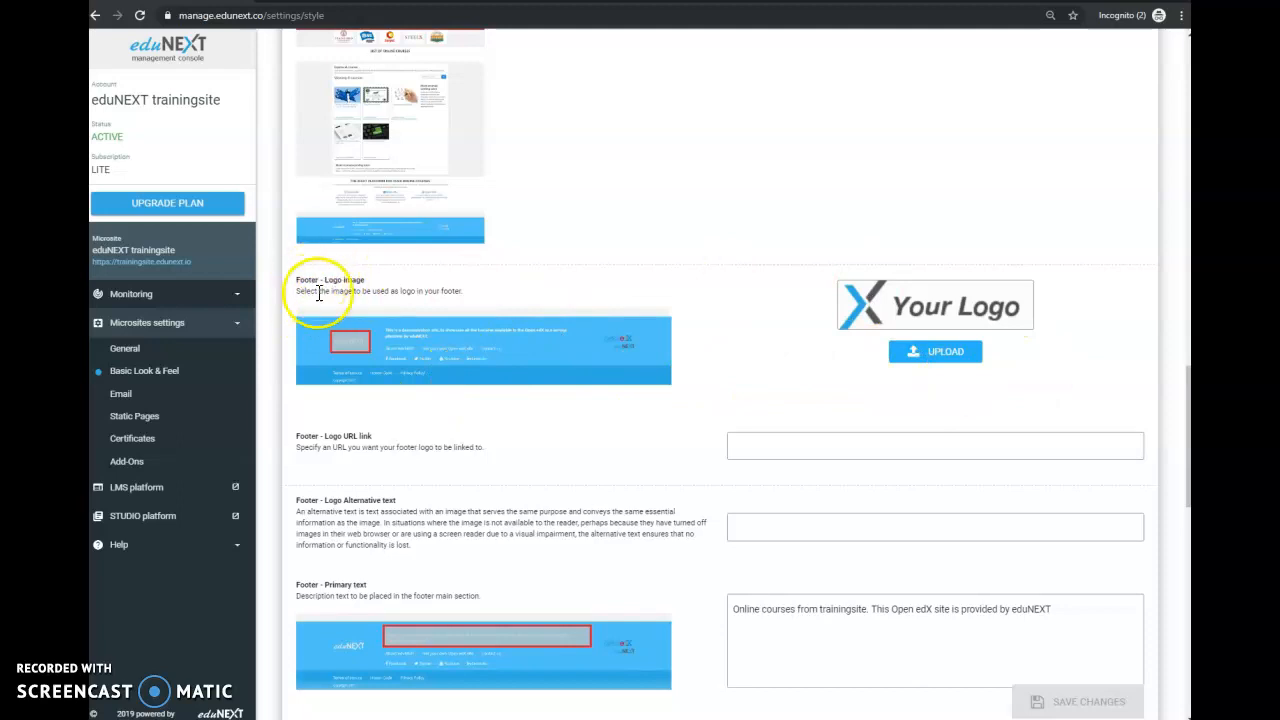
left_click(937, 352)
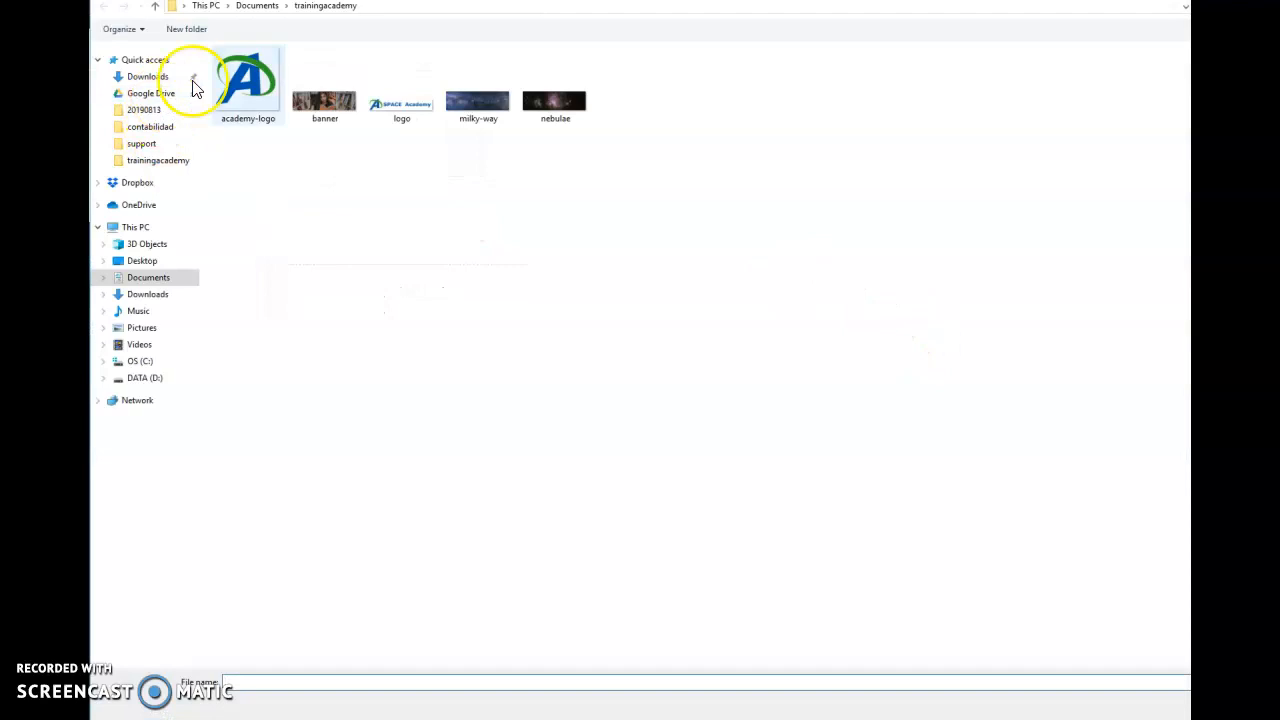
left_click(243, 87)
key("Return")
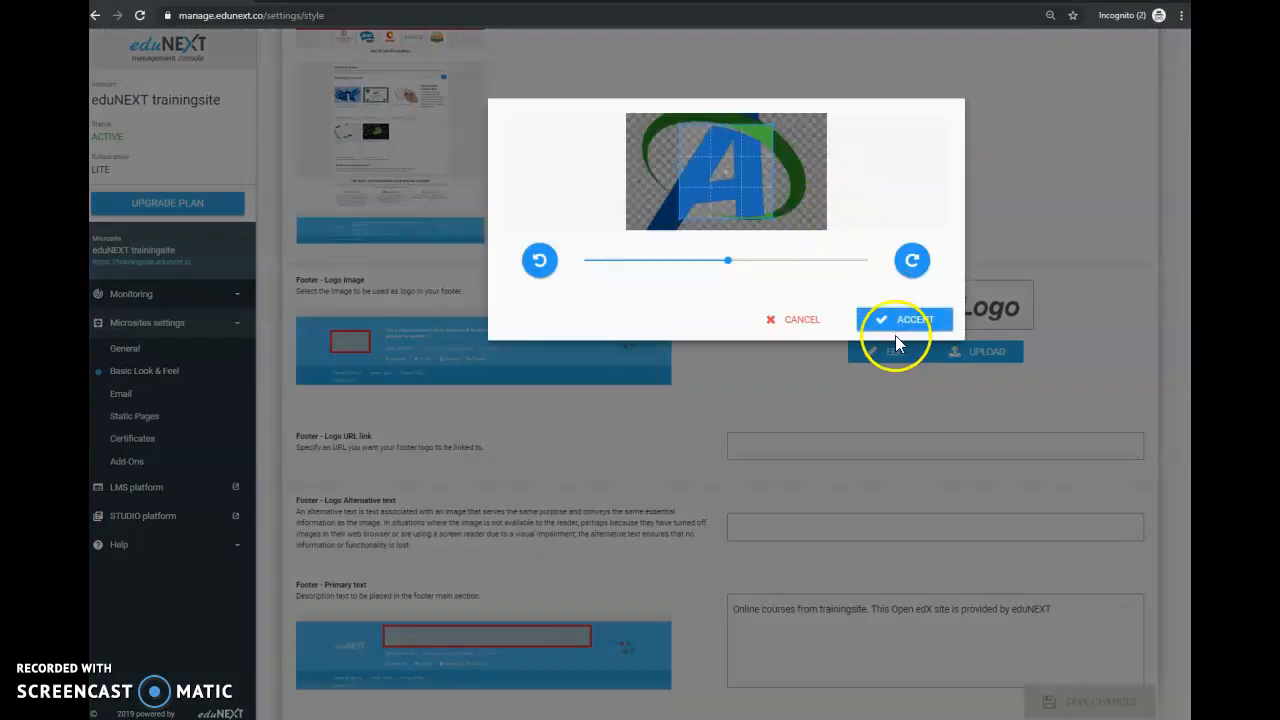
Step: Zoom out and centre the footer logo crop so it includes the whole emblem, and accept it
left_click_drag(777, 217, 815, 232)
left_click_drag(729, 262, 652, 264)
mouse_move(742, 199)
left_mouse_down()
mouse_move(730, 198)
mouse_move(777, 223)
mouse_move(731, 195)
left_mouse_up()
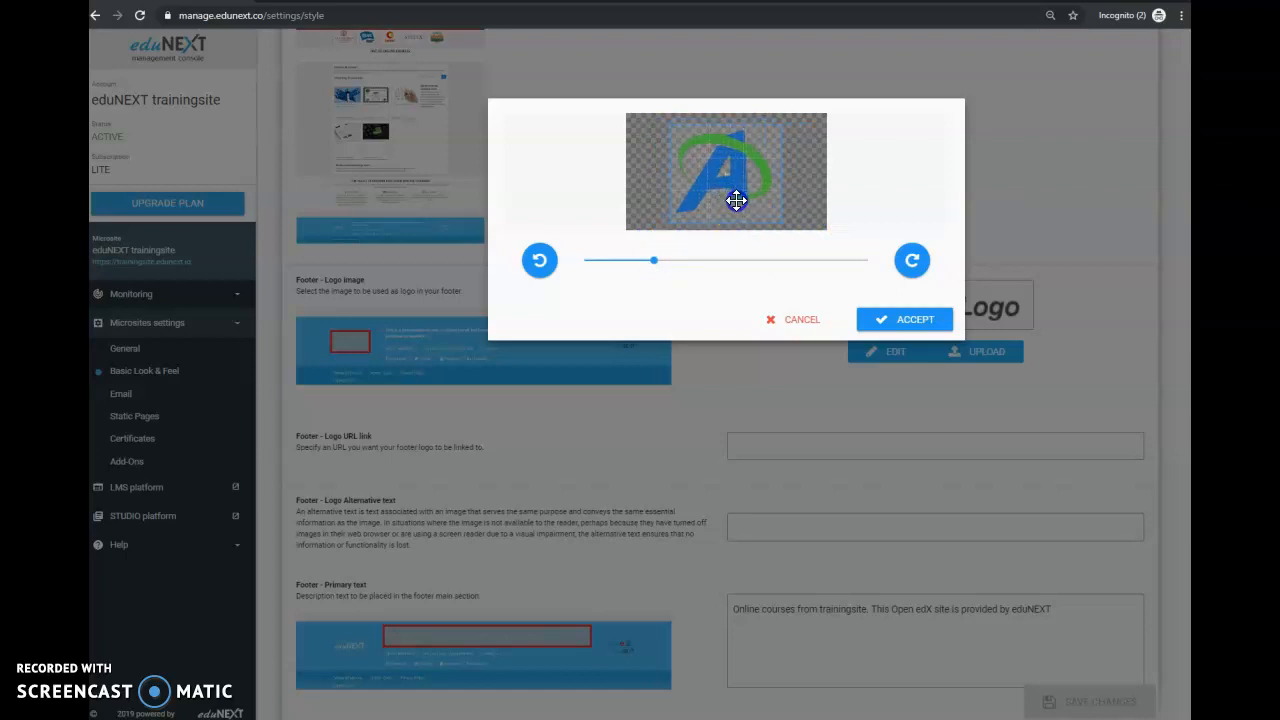
left_click(858, 320)
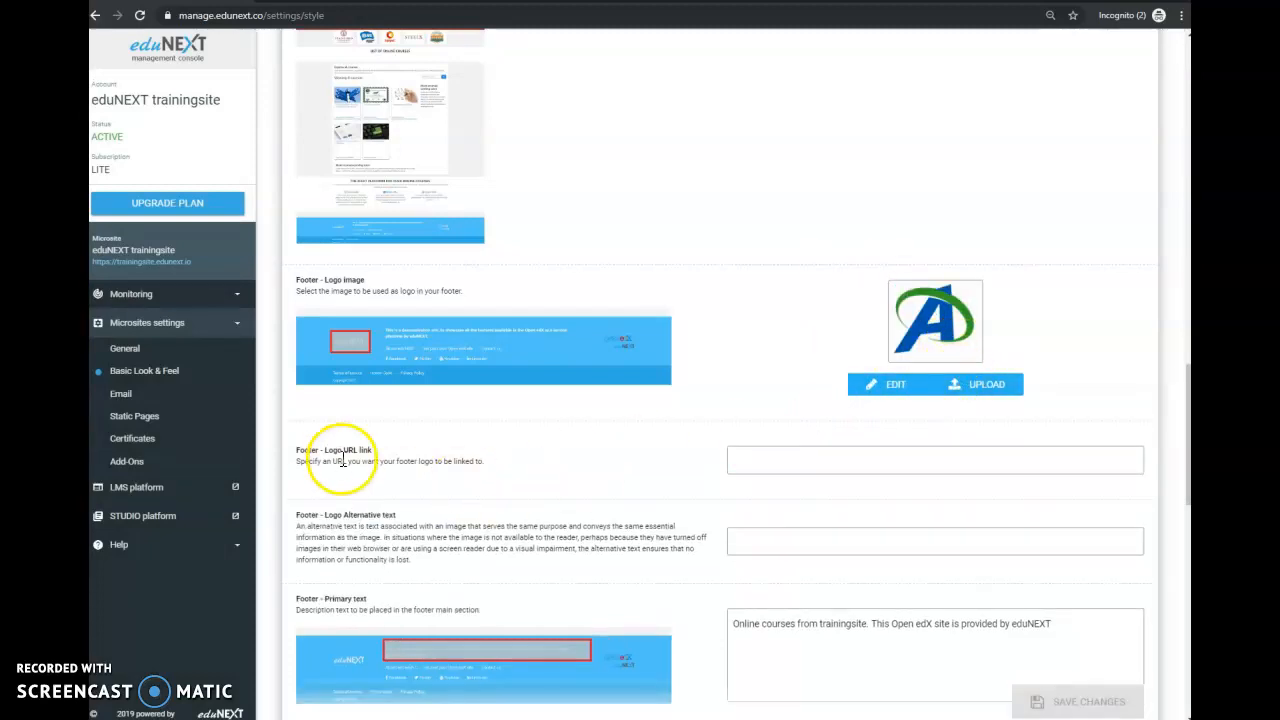
left_click(760, 461)
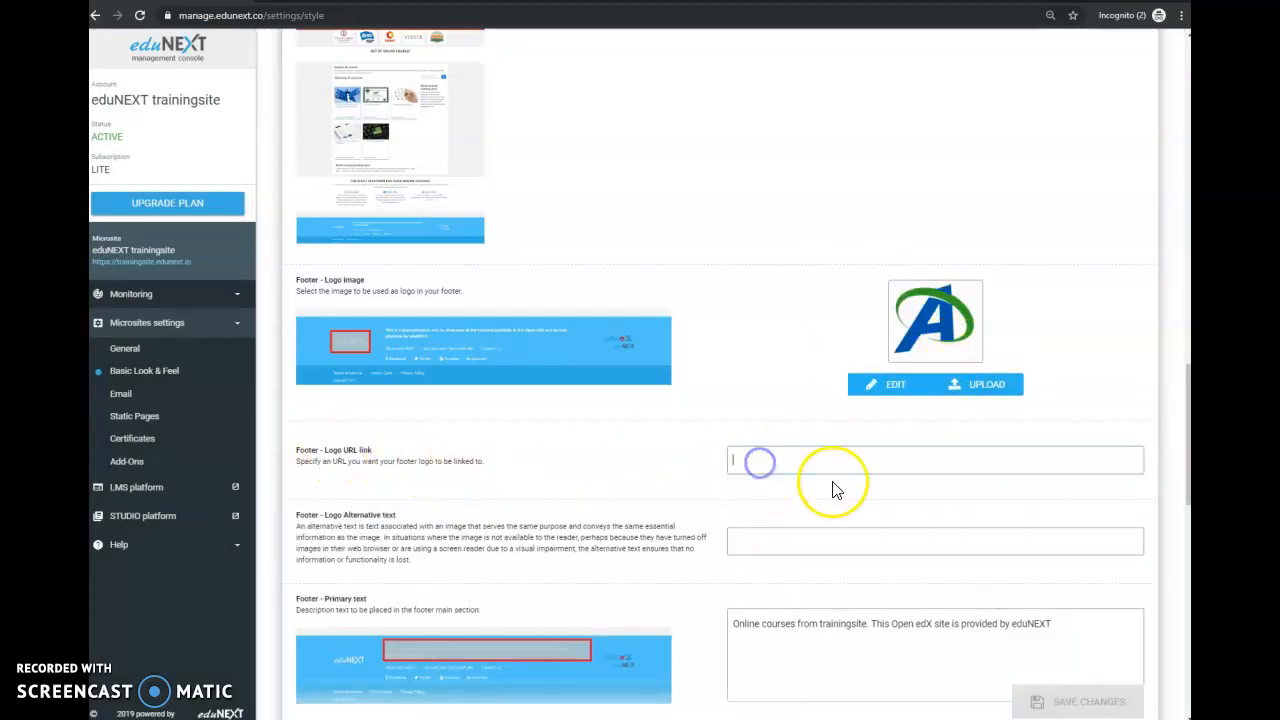
type("https://someotherplace.com")
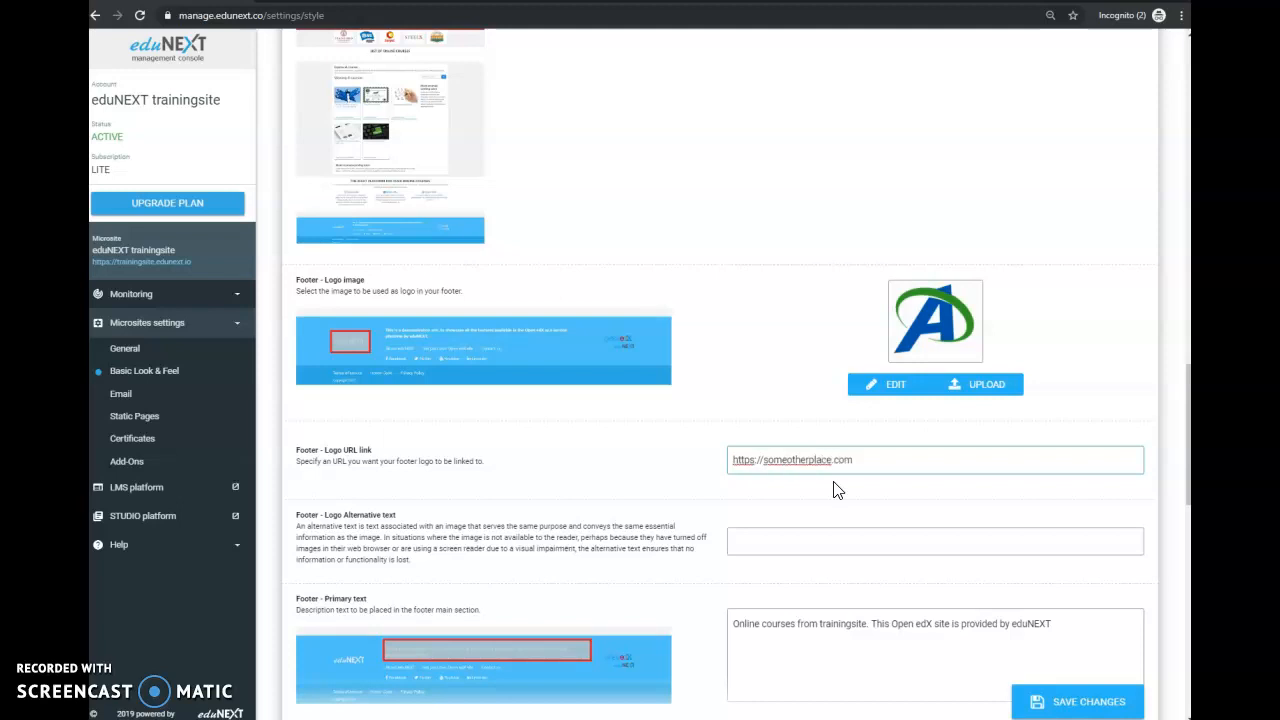
left_click(835, 539)
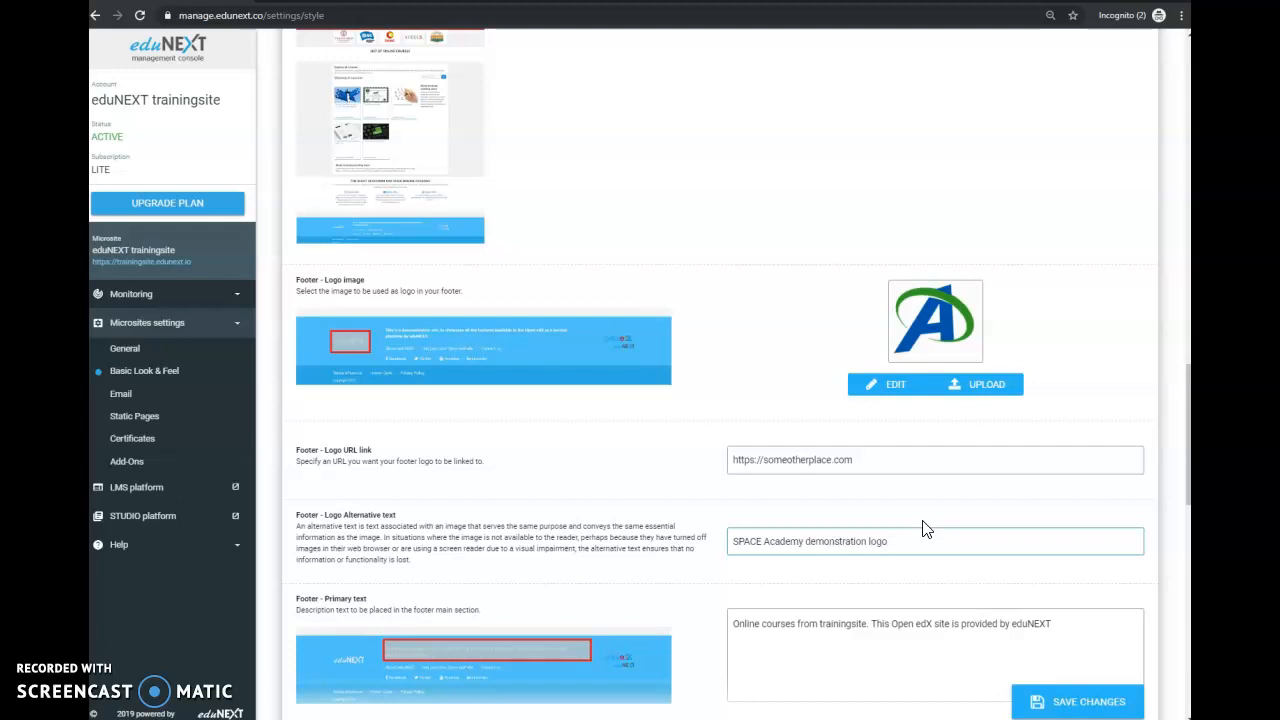
Step: Replace the Footer Primary text with "SPACE academy is an online courses initiative that promotes knowledge about Astronomy, space exploration and more."
scroll(890, 520, "down", 2)
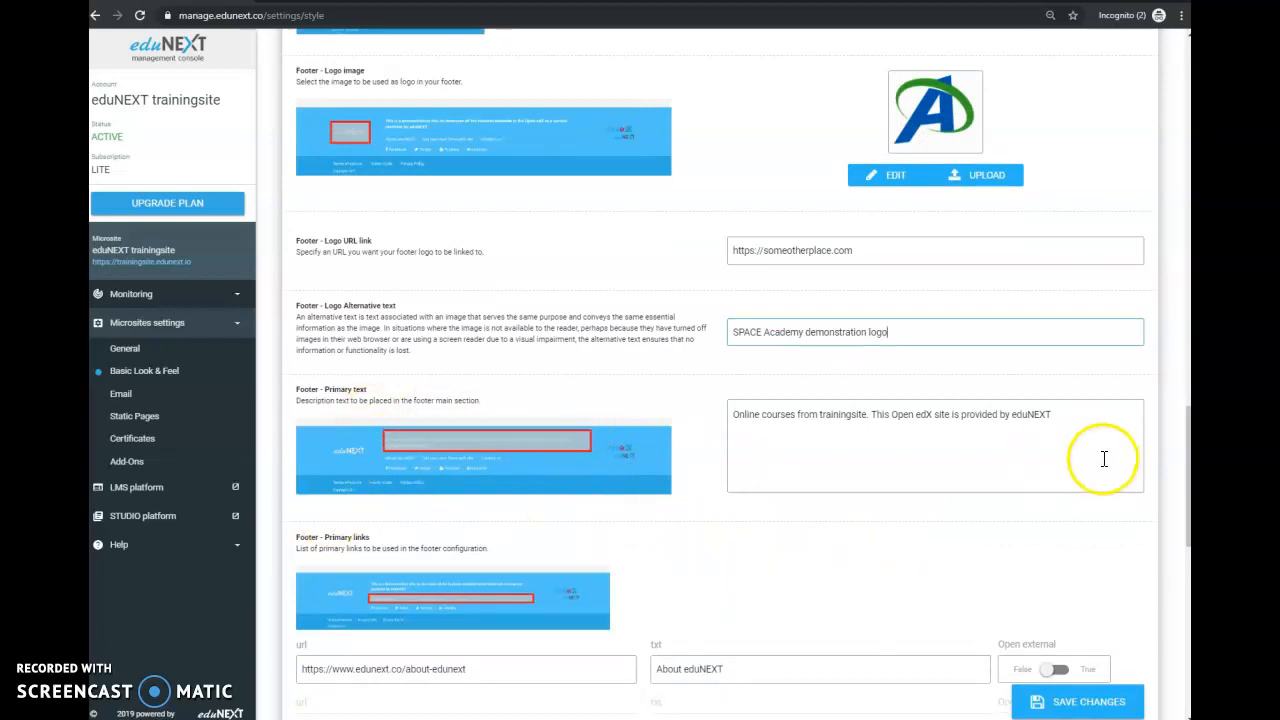
left_click_drag(1080, 429, 727, 418)
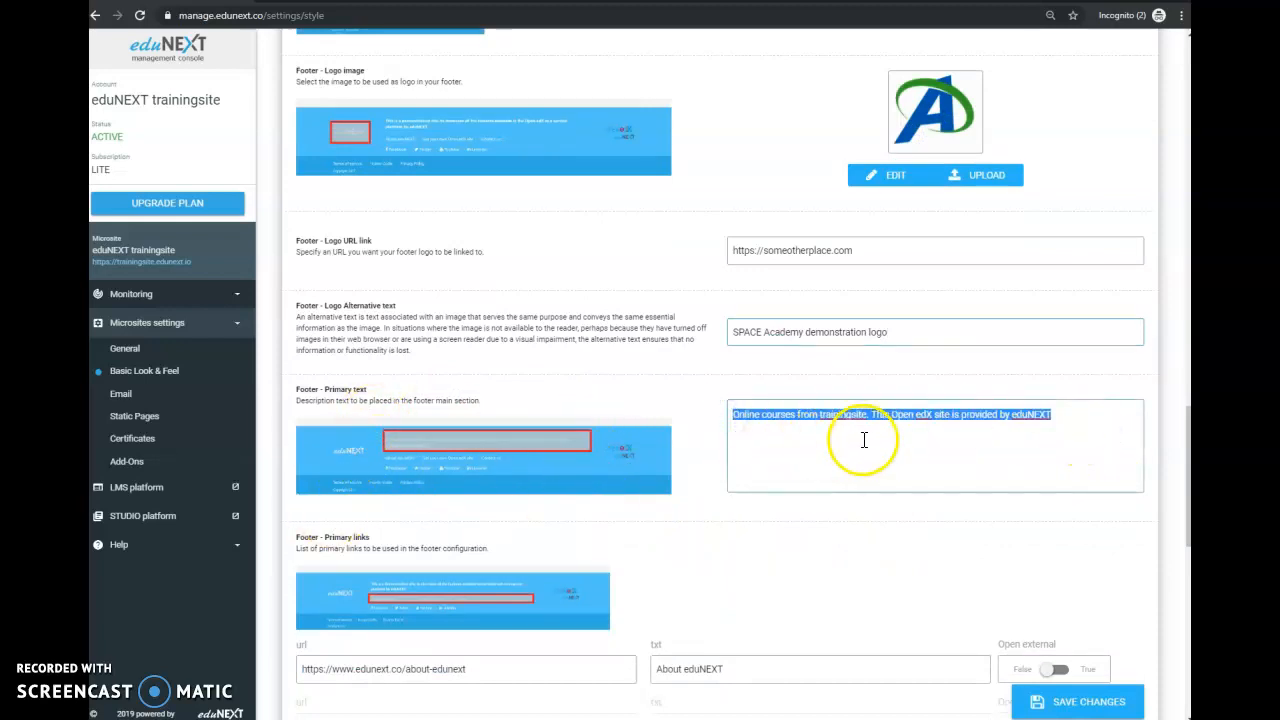
scroll(857, 443, "down", 1)
left_click(830, 295)
left_click_drag(737, 274, 590, 270)
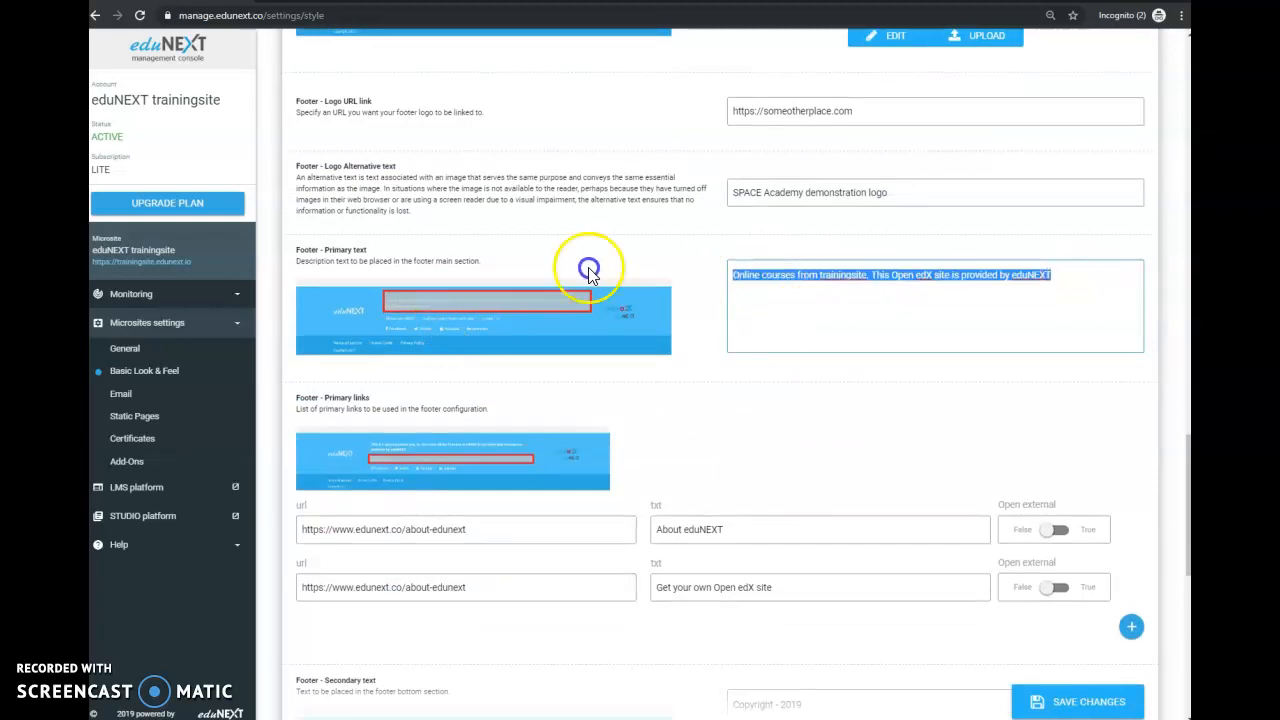
left_click(850, 262)
left_click_drag(1090, 290, 651, 277)
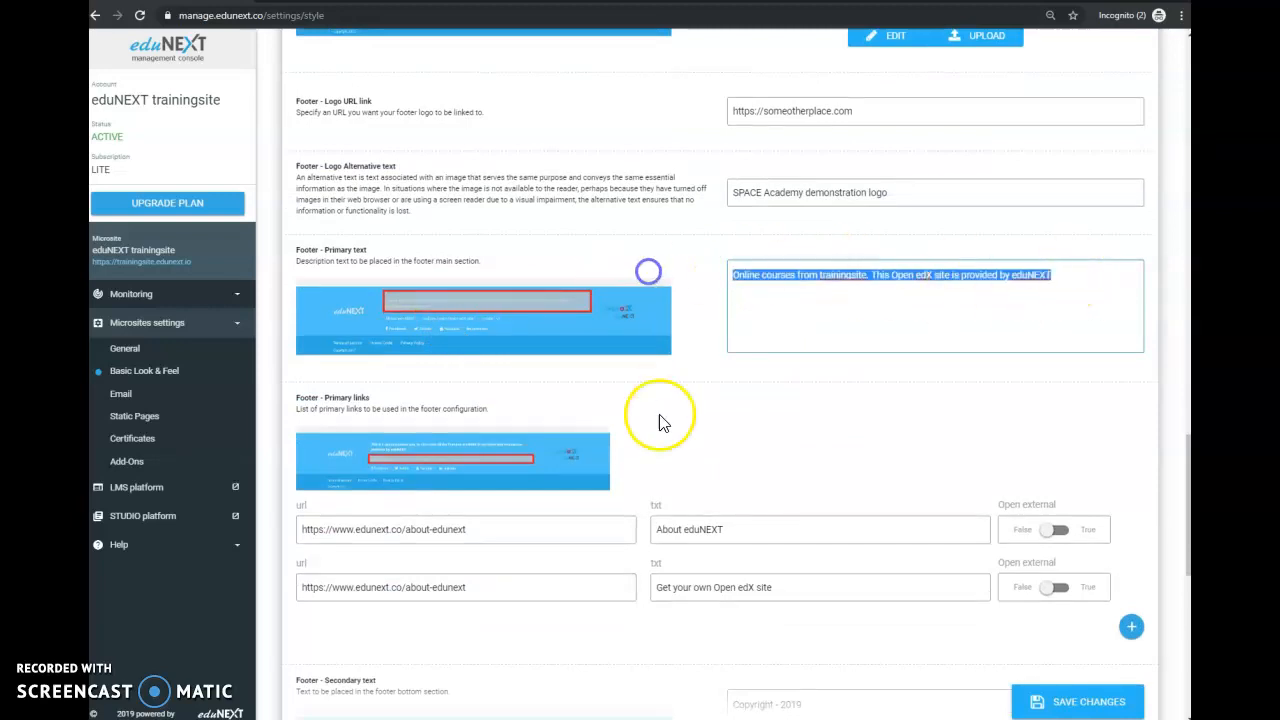
scroll(485, 530, "down", 1)
scroll(483, 500, "up", 2)
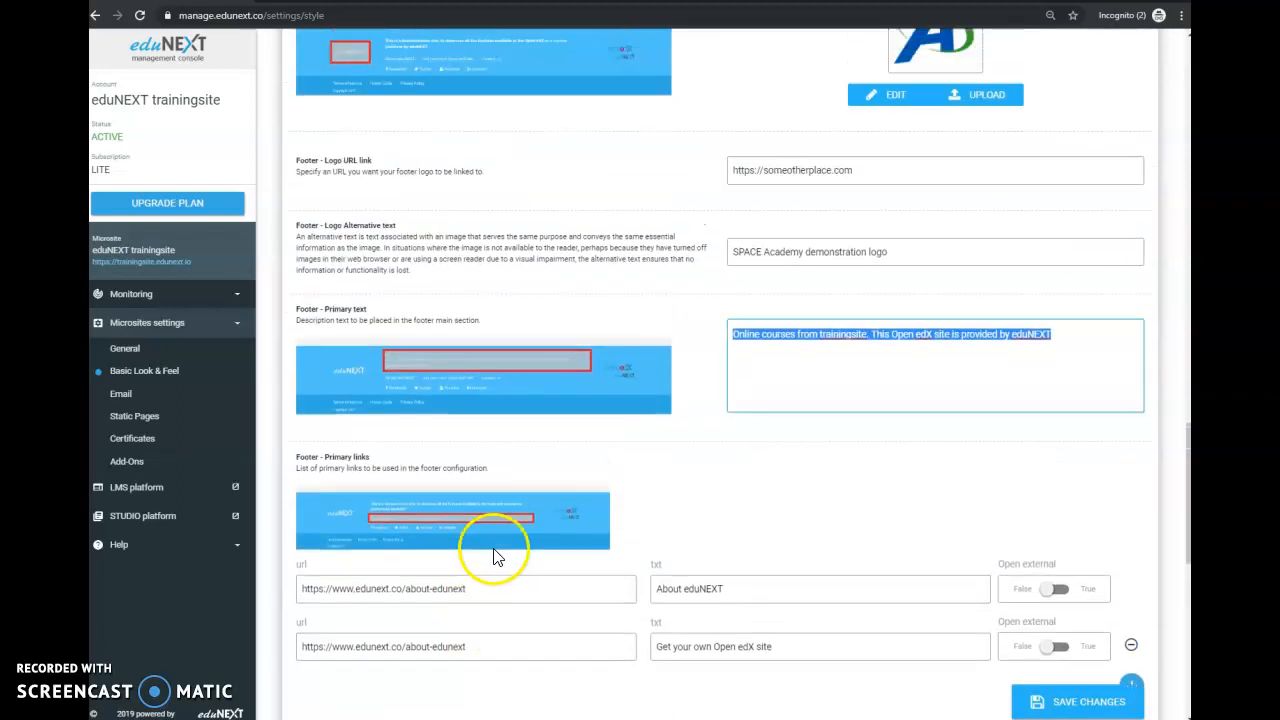
left_click(1018, 388)
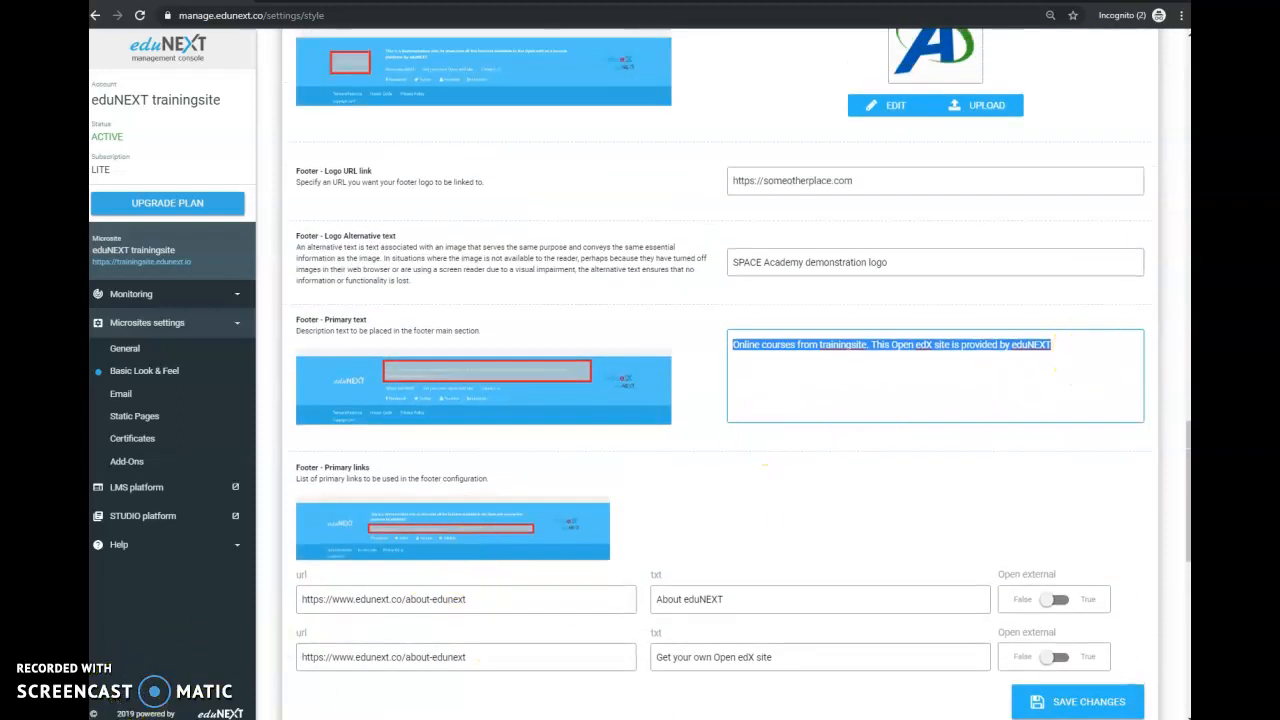
type("SPACE academy is an online courses initiative that promotes knowledge about Astronomy, space exploration and more.")
Step: Change the first footer primary link to url /about with the text "About us", and set Open external to True
scroll(829, 374, "down", 3)
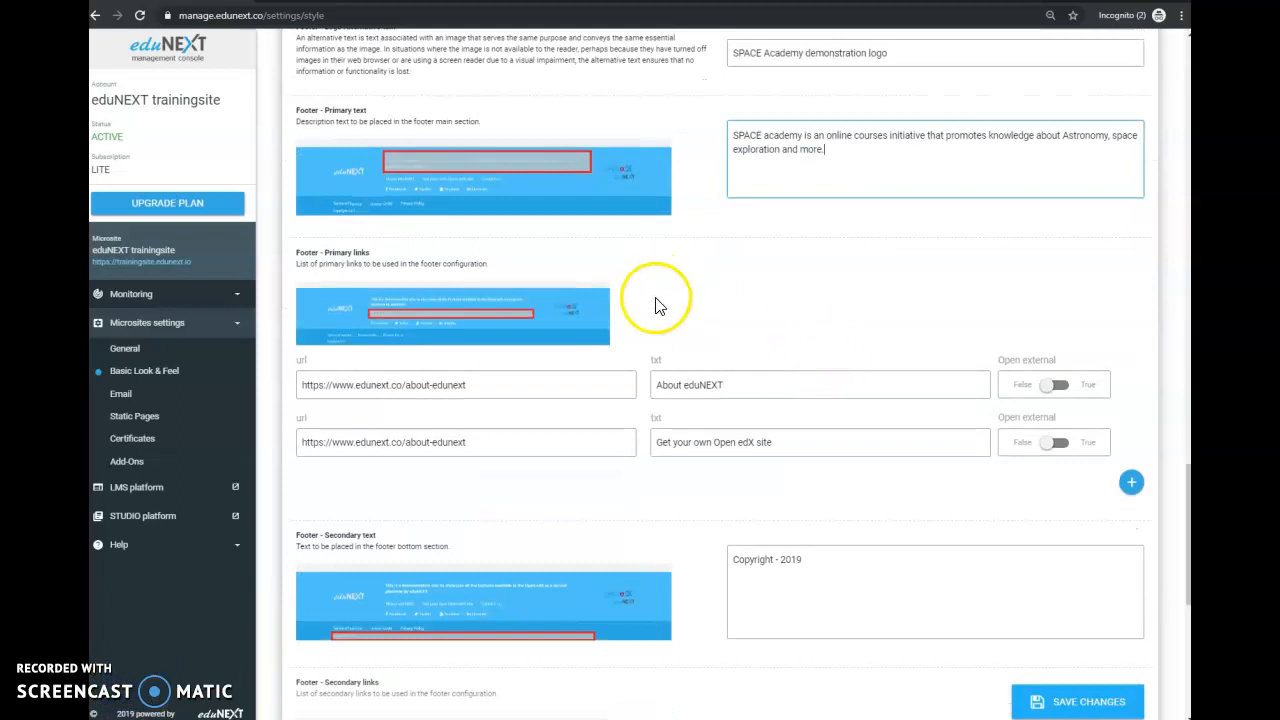
left_click(734, 390)
left_click(811, 443)
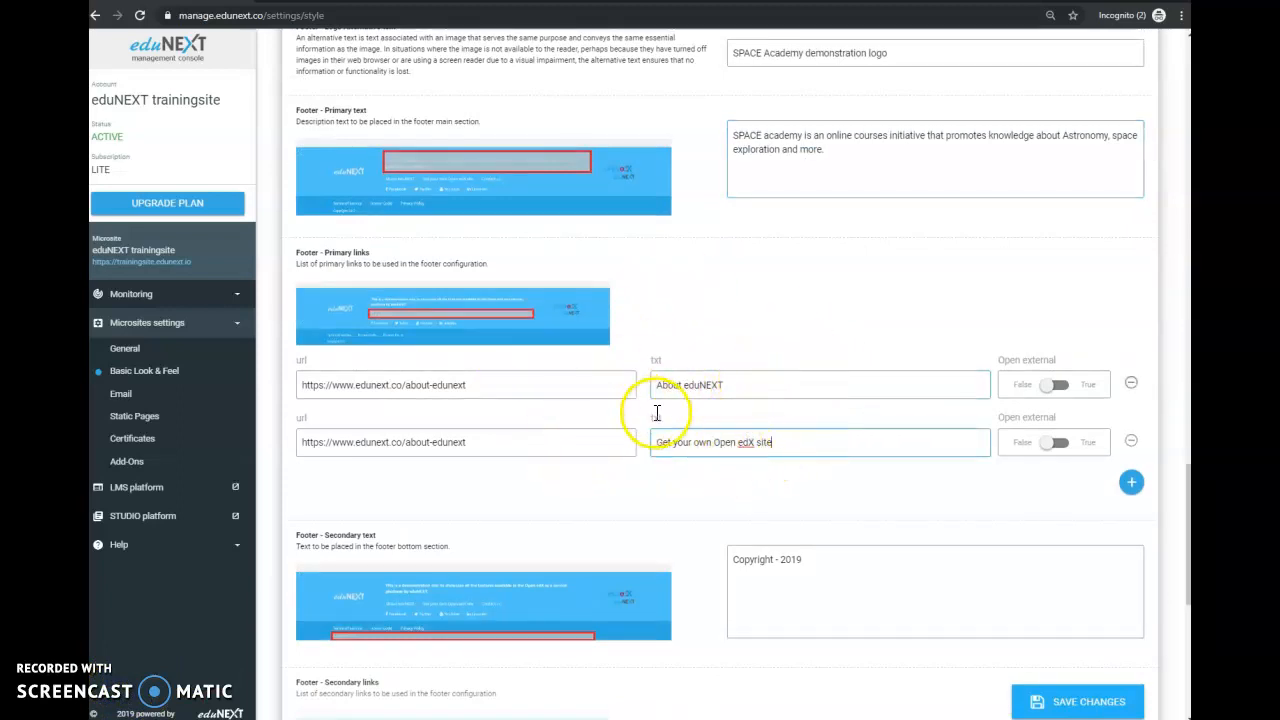
left_click_drag(427, 385, 560, 385)
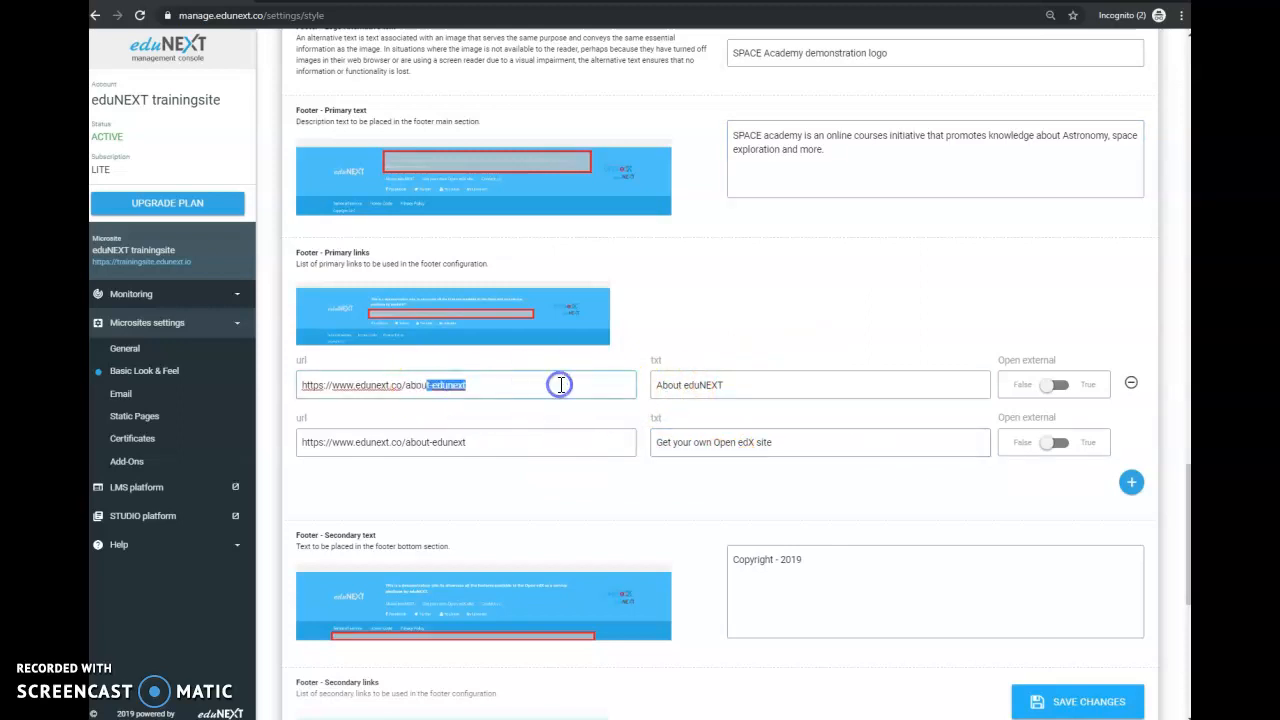
left_click_drag(334, 385, 395, 385)
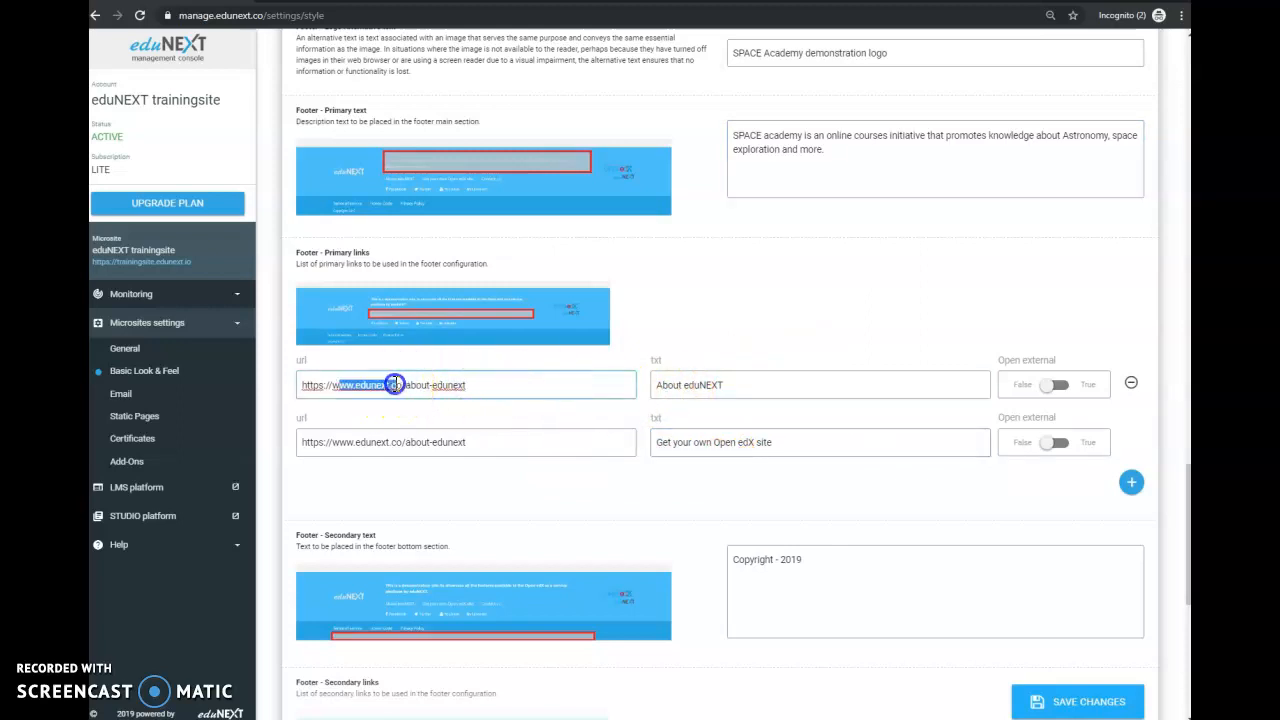
key("Delete")
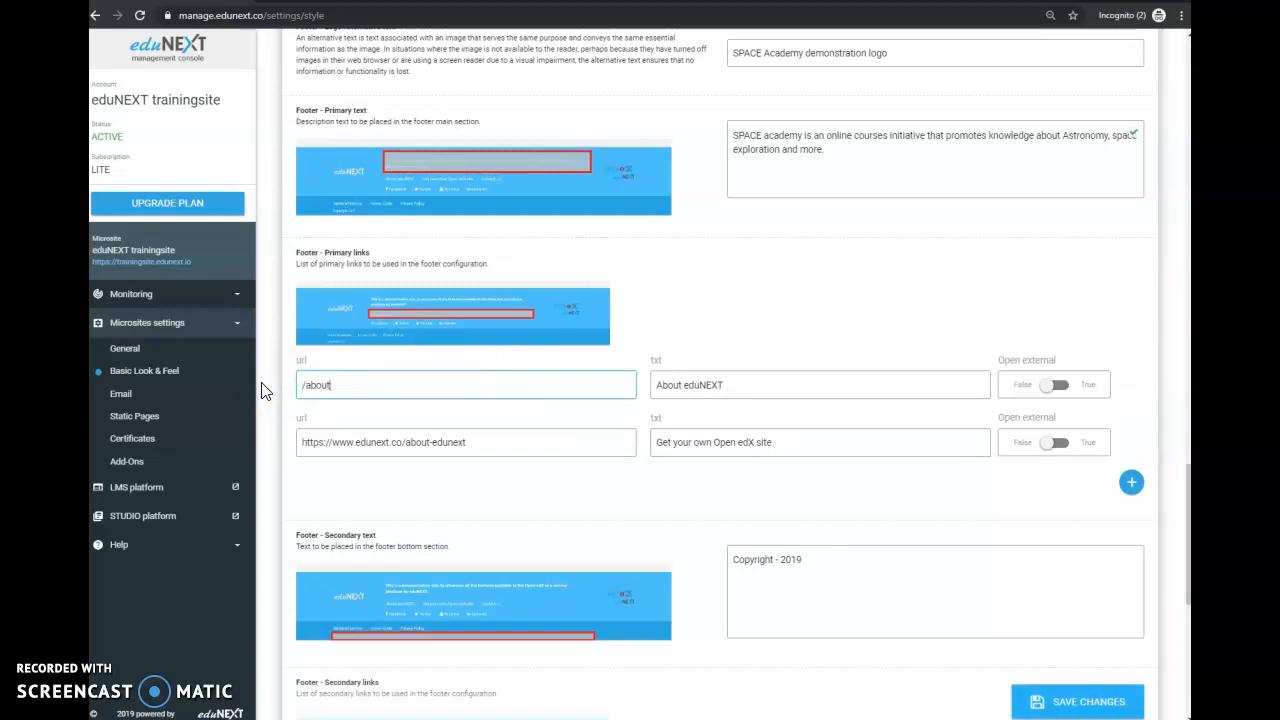
left_click(743, 383)
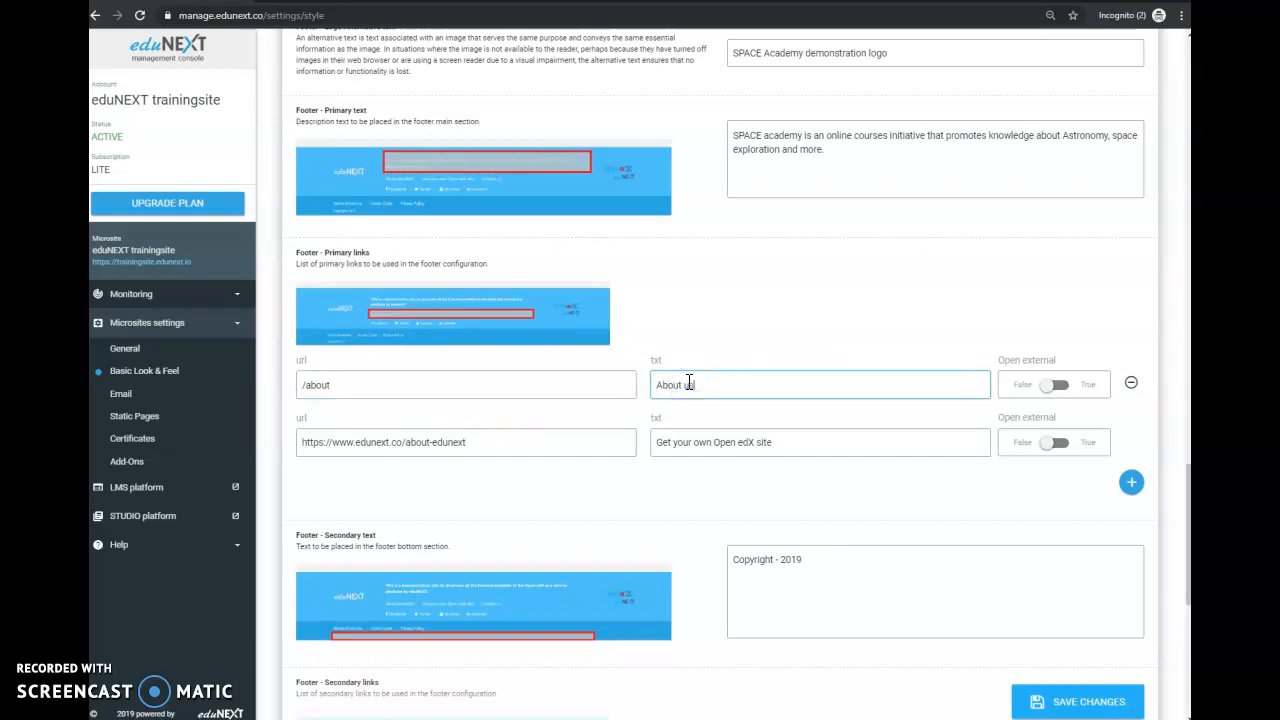
type("us")
left_click(1062, 386)
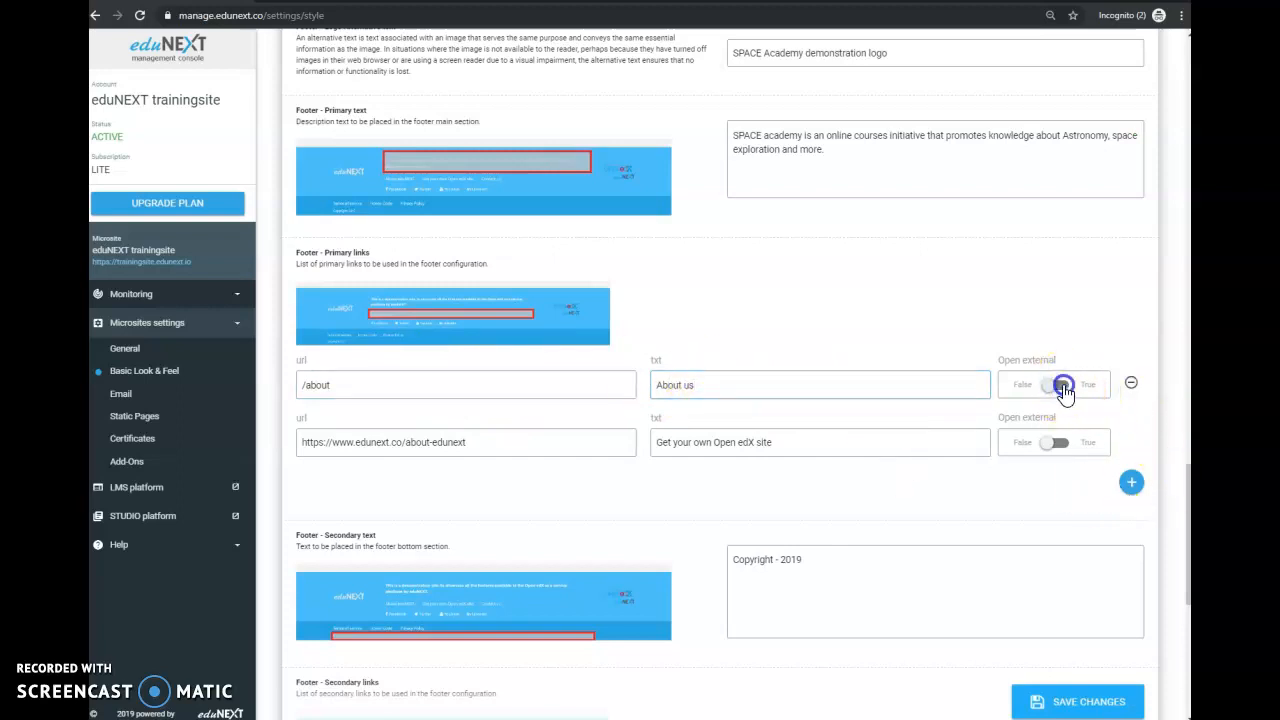
left_click(1056, 389)
left_click(1062, 387)
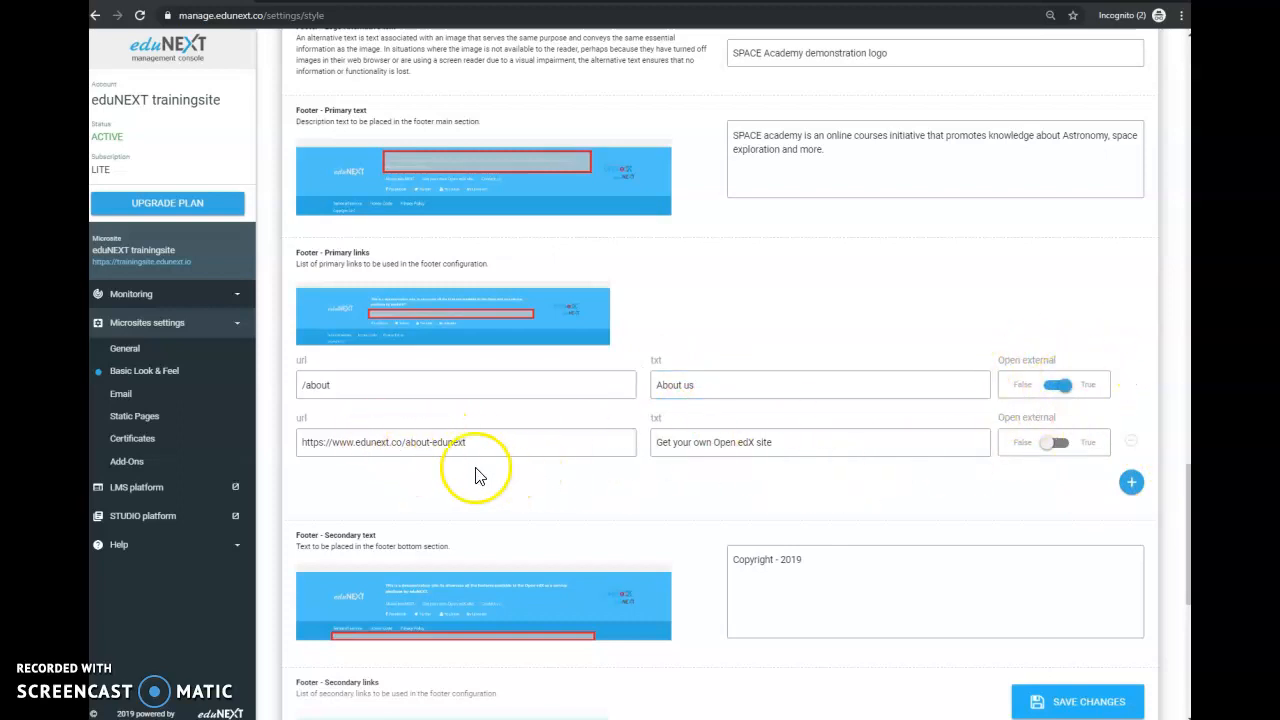
Step: Change the second footer primary link to url /contact with the text "Contact us", and set Open external to True
left_click_drag(407, 442, 461, 442)
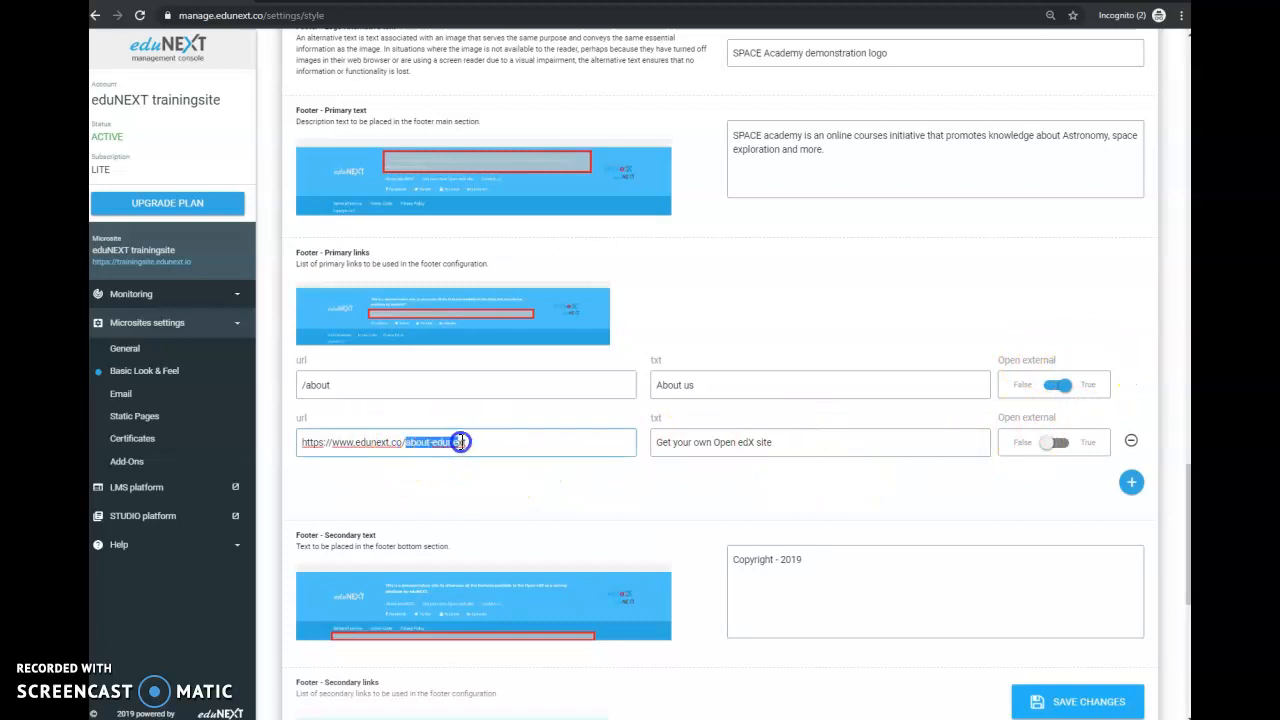
left_click(359, 450)
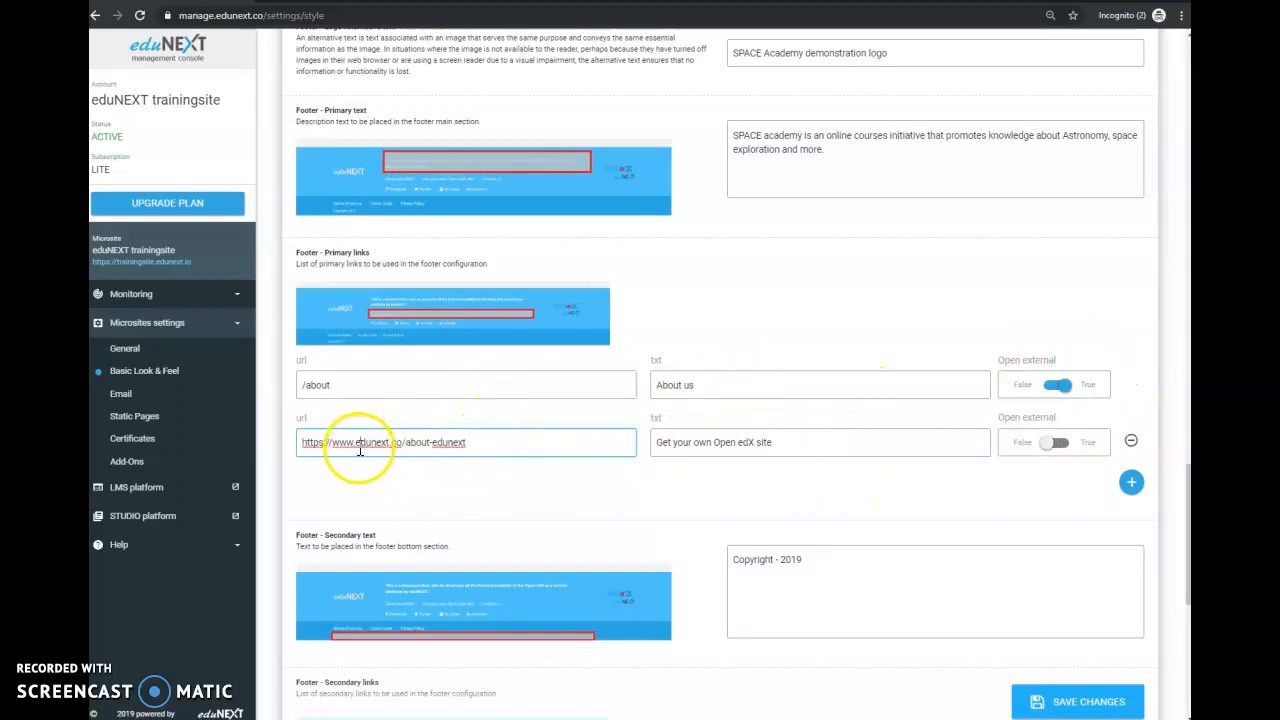
left_click_drag(404, 442, 267, 430)
key("BackSpace")
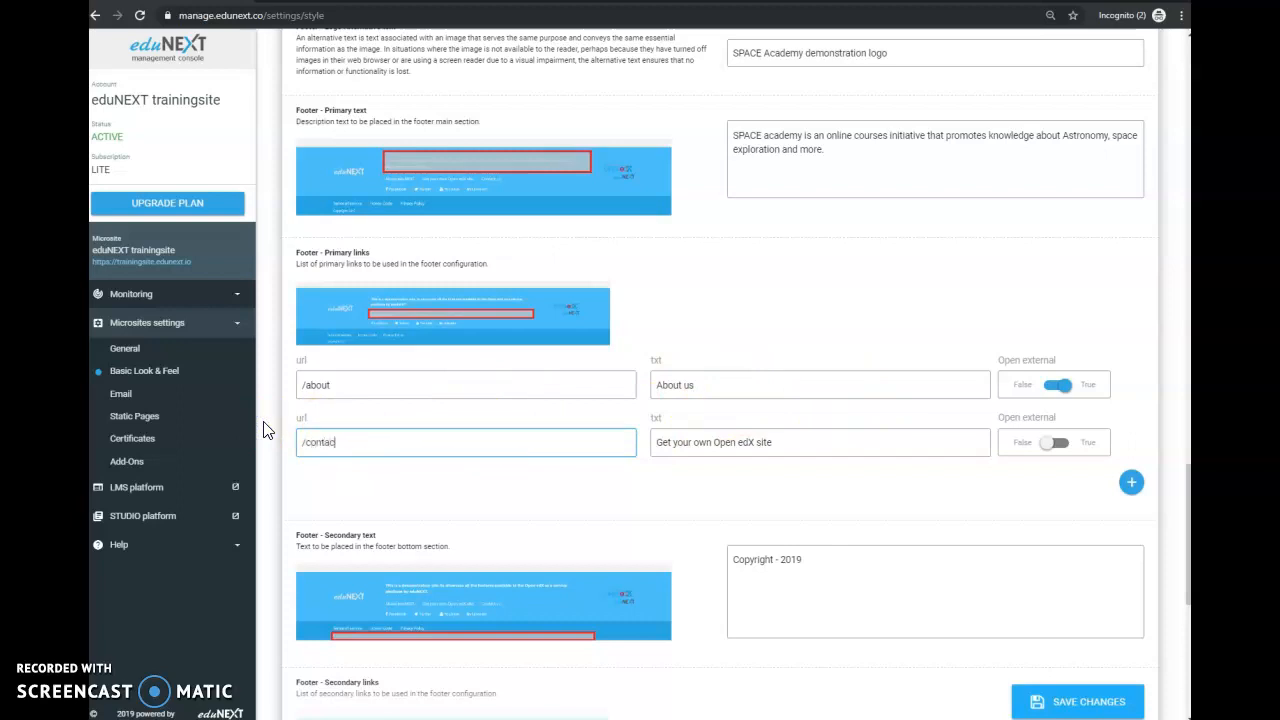
left_click(771, 443)
left_click_drag(771, 443, 589, 439)
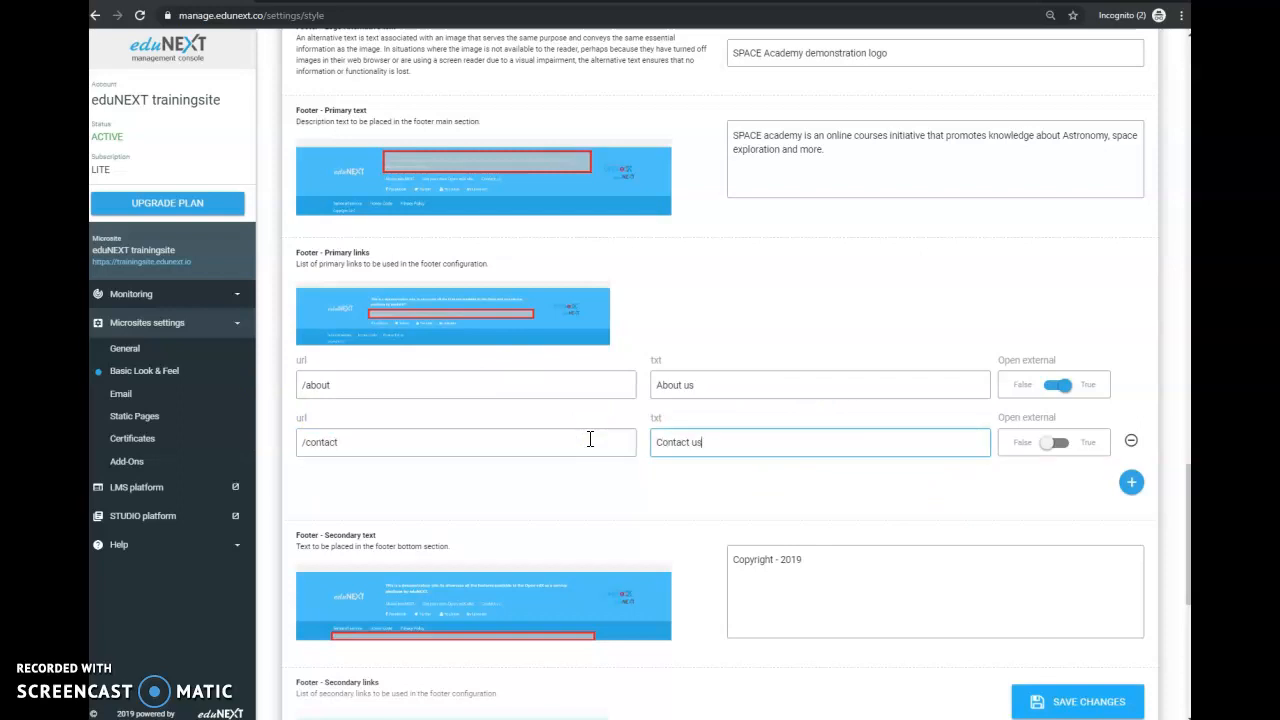
left_click(1058, 442)
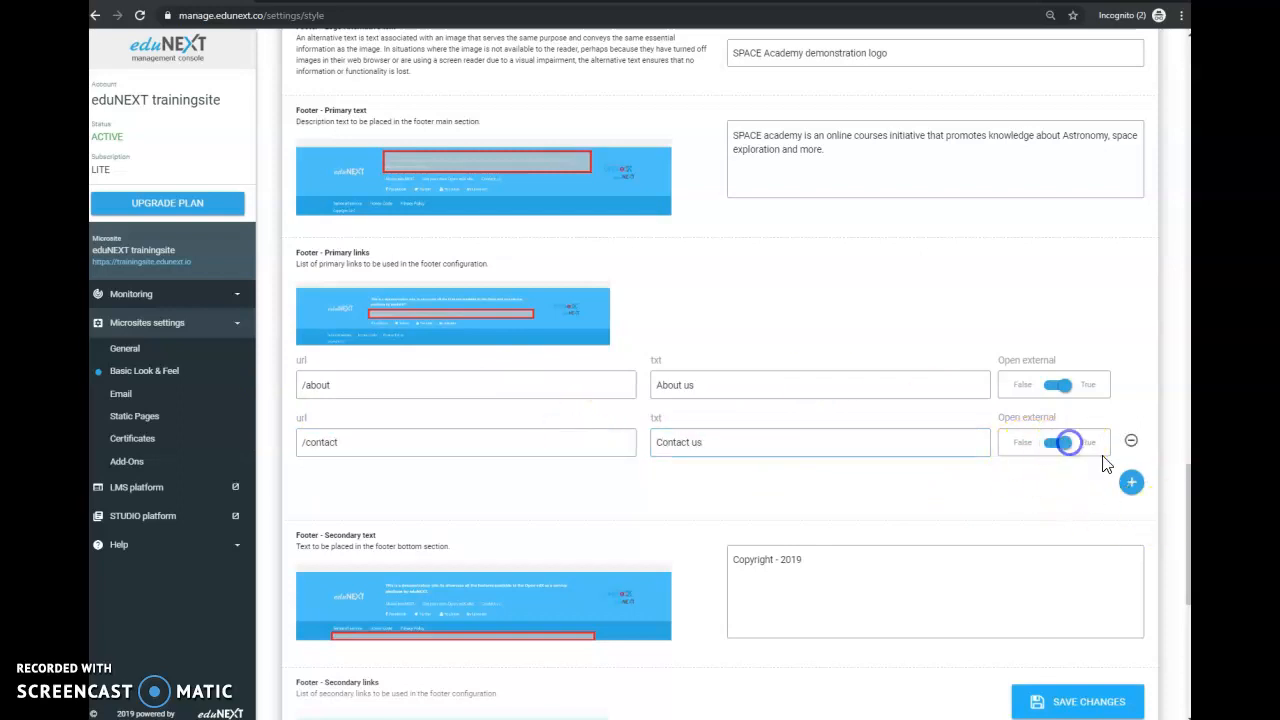
Step: Review the Footer Secondary text and Secondary links settings
scroll(1014, 538, "down", 2)
left_click_drag(800, 420, 728, 430)
scroll(854, 460, "down", 4)
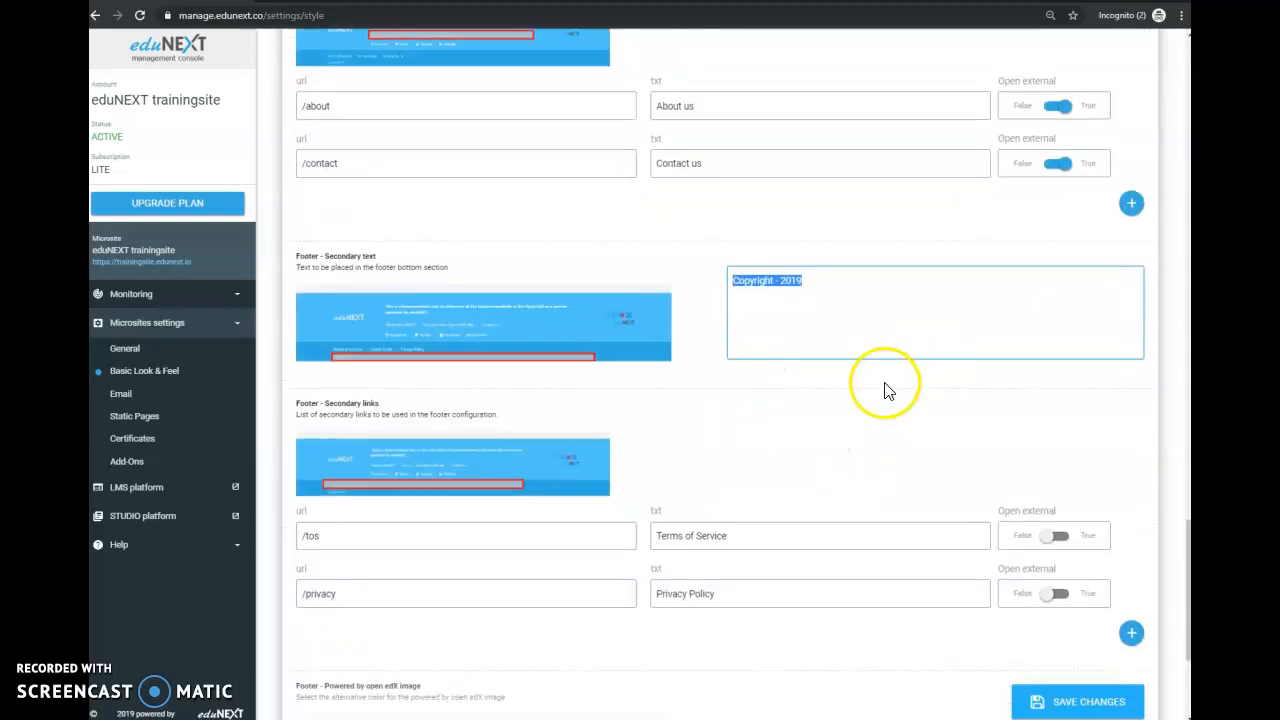
scroll(846, 490, "up", 4)
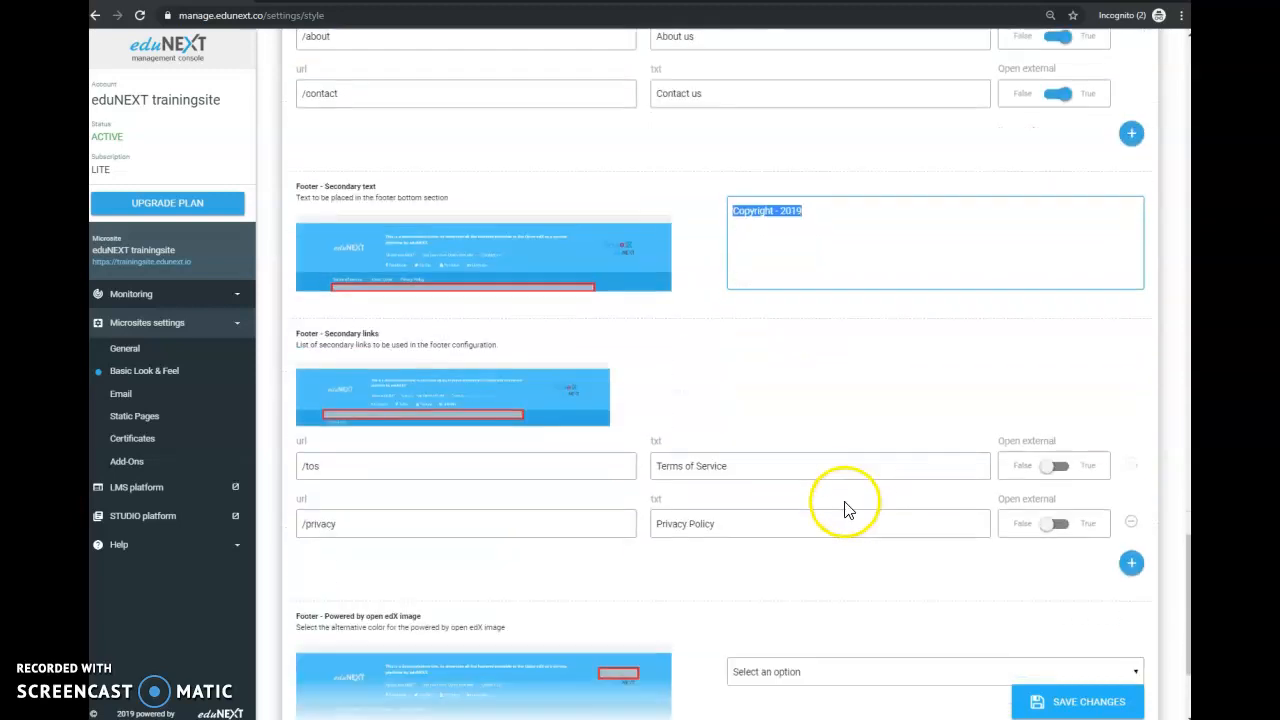
left_click(813, 448)
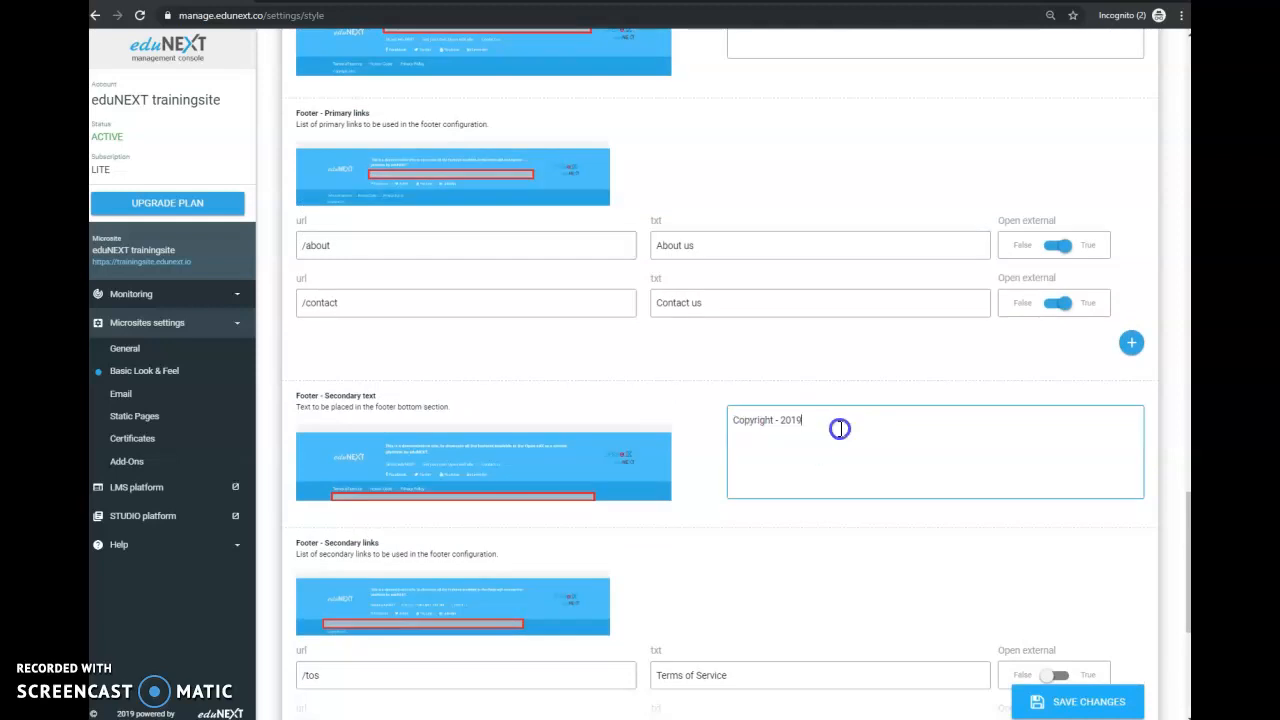
scroll(805, 400, "down", 2)
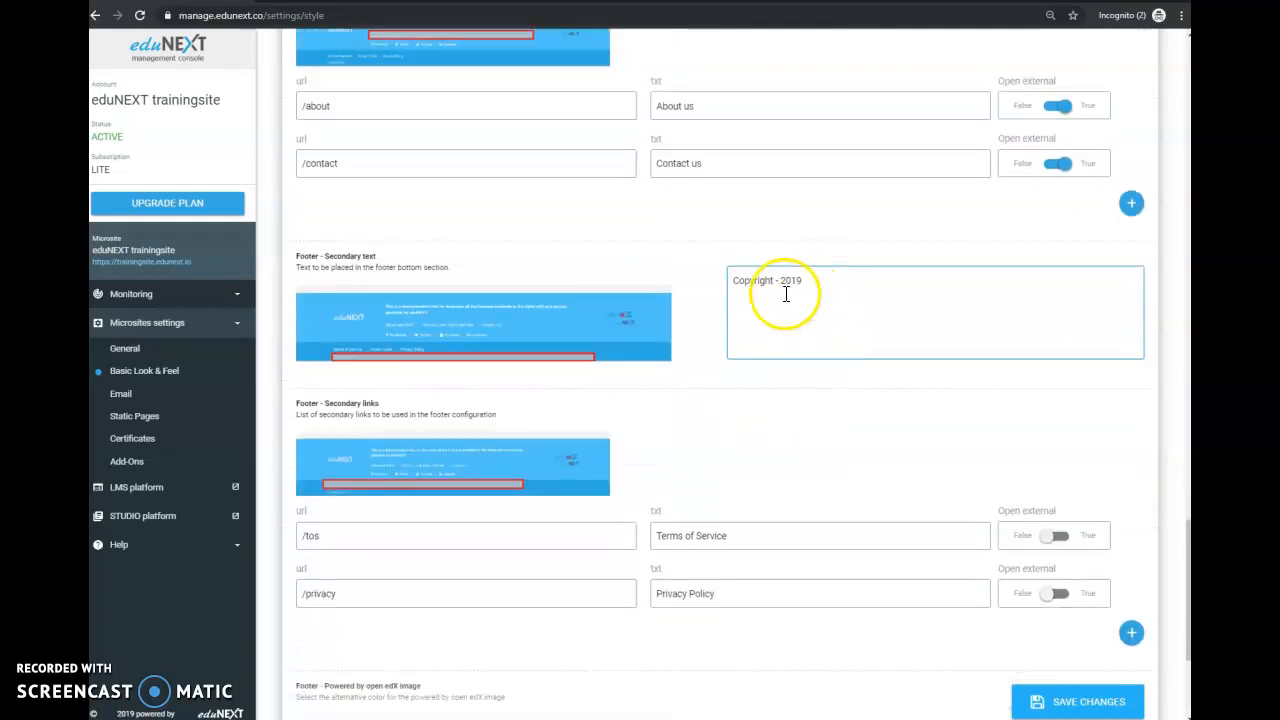
Step: Examine the footer secondary copyright text and the url and text fields of both secondary links
left_click_drag(826, 283, 619, 280)
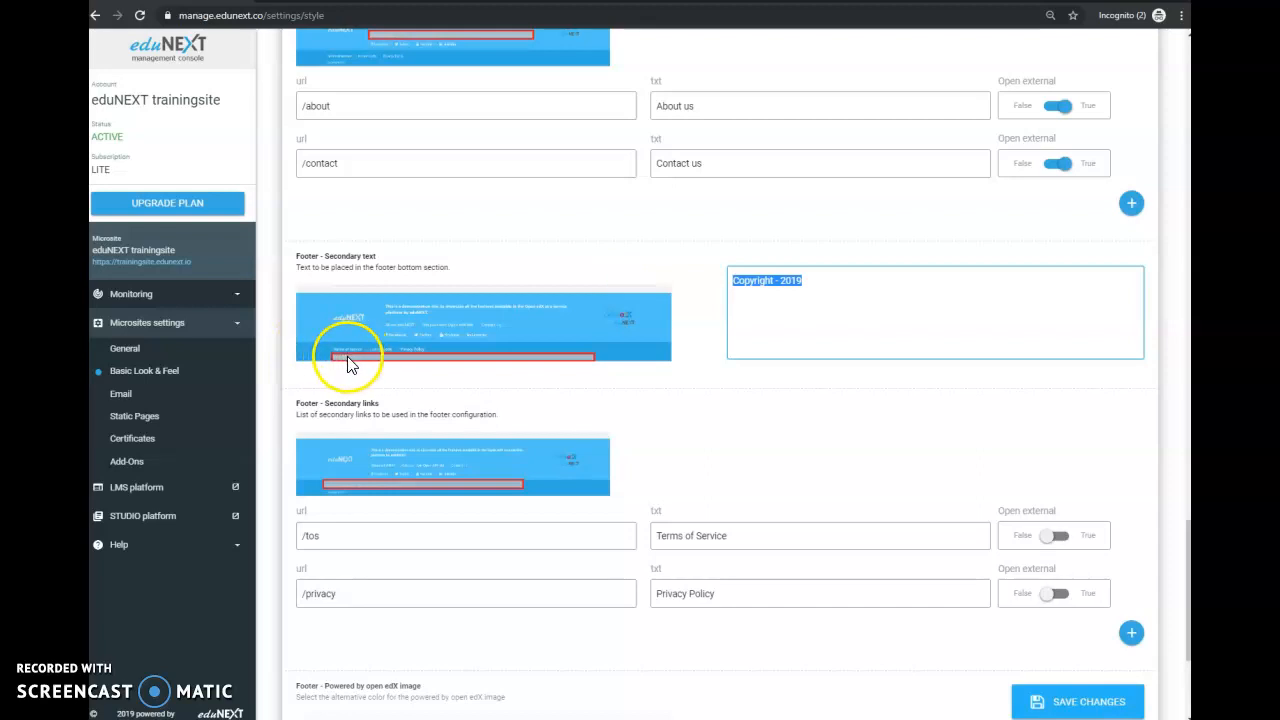
left_click(834, 301)
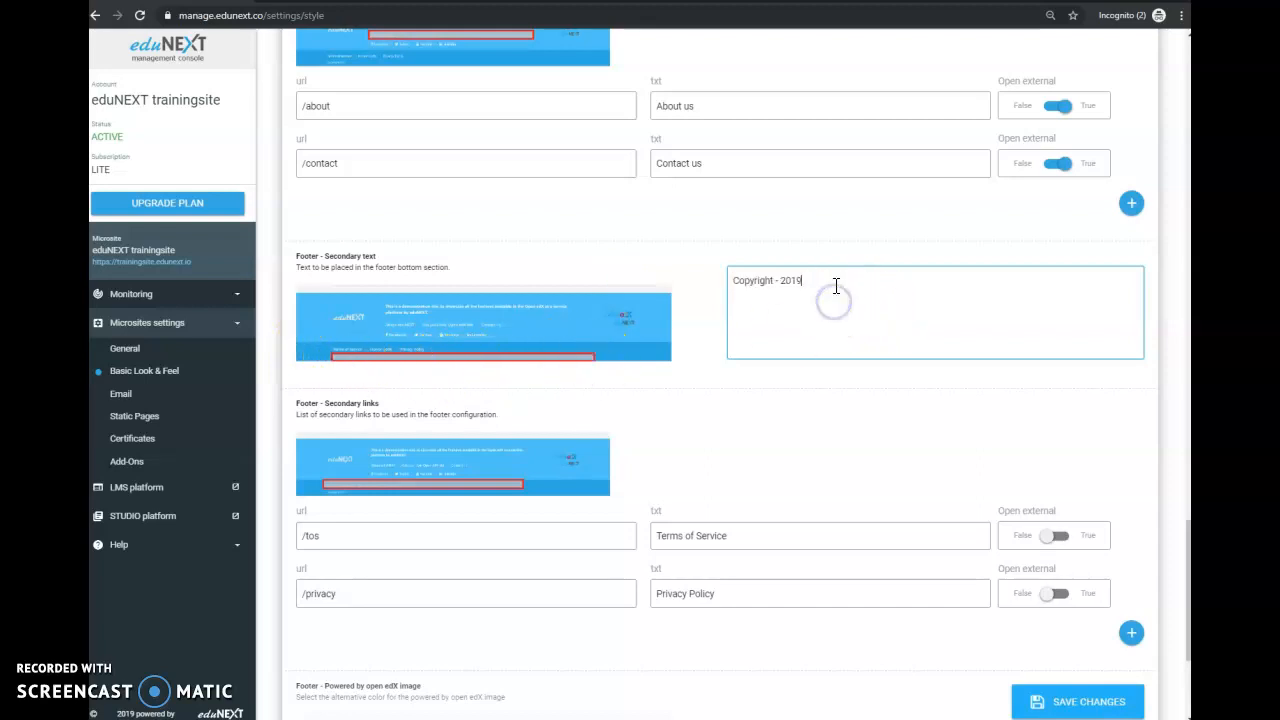
left_click(801, 304)
triple_click(705, 537)
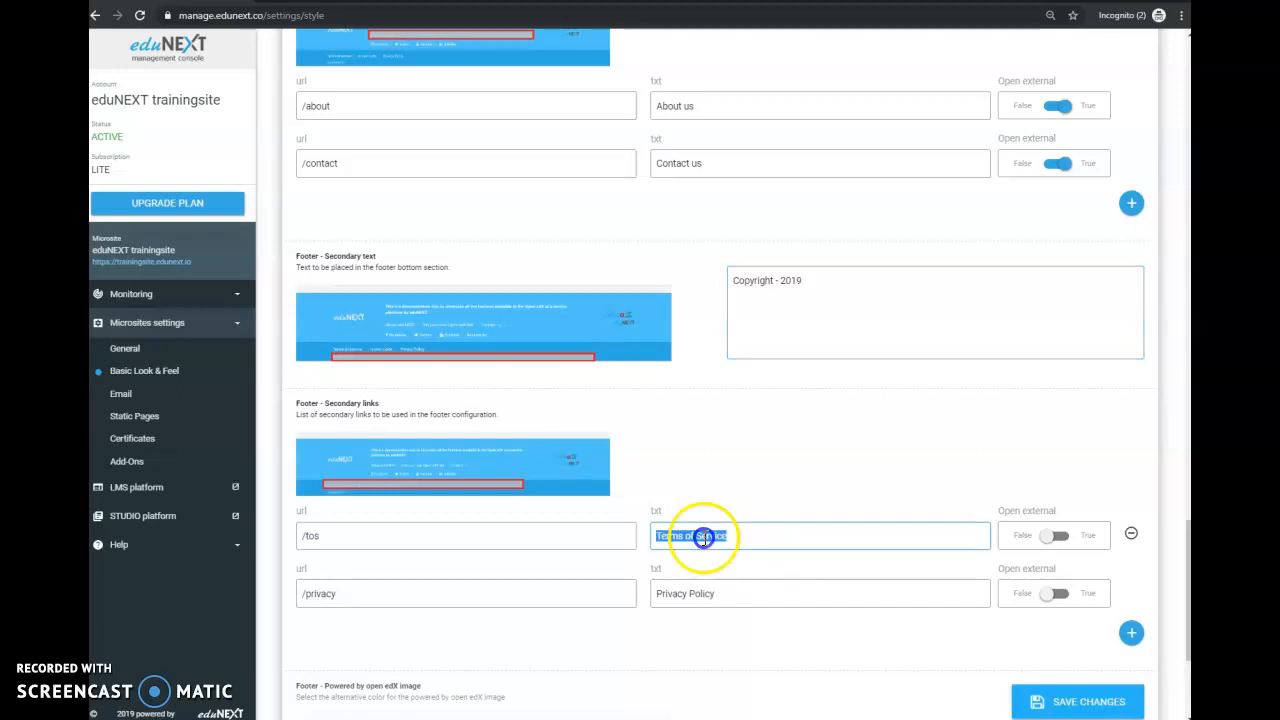
triple_click(780, 594)
left_click(314, 535)
left_click(337, 594)
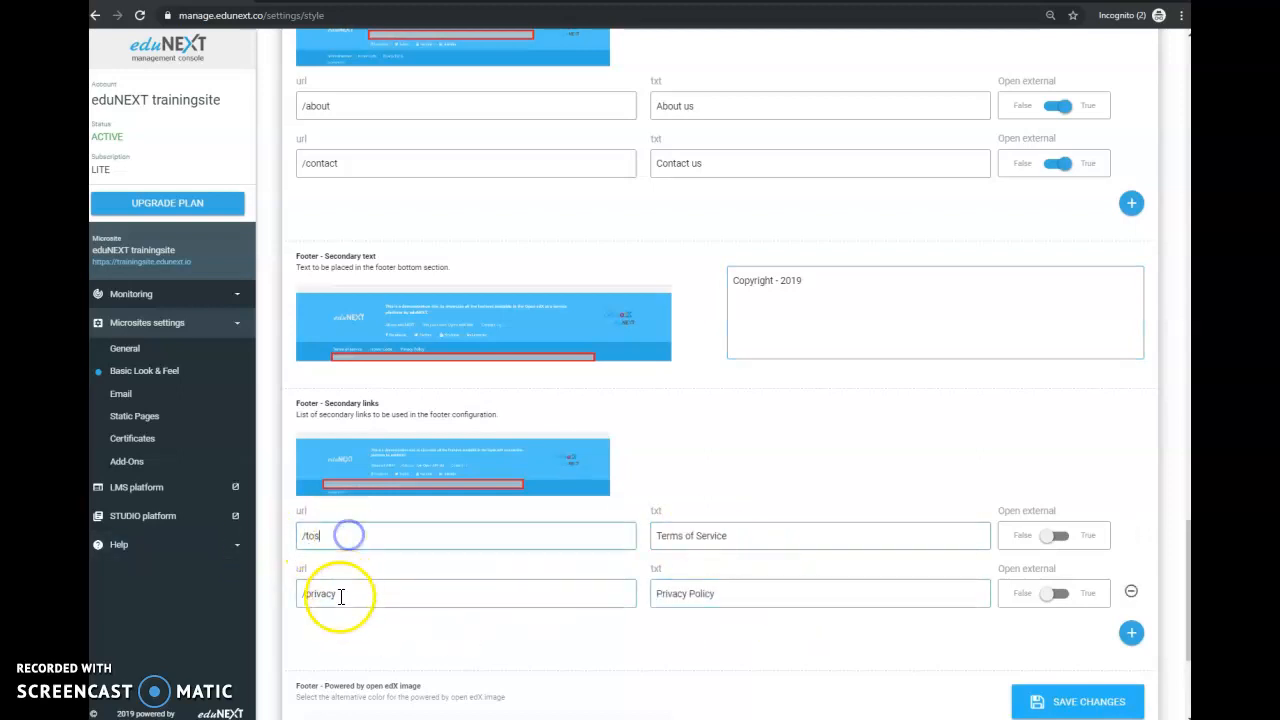
Step: Add a blank third row to the footer secondary links and remove it again
scroll(1046, 606, "down", 1)
left_click(1130, 564)
left_click(322, 590)
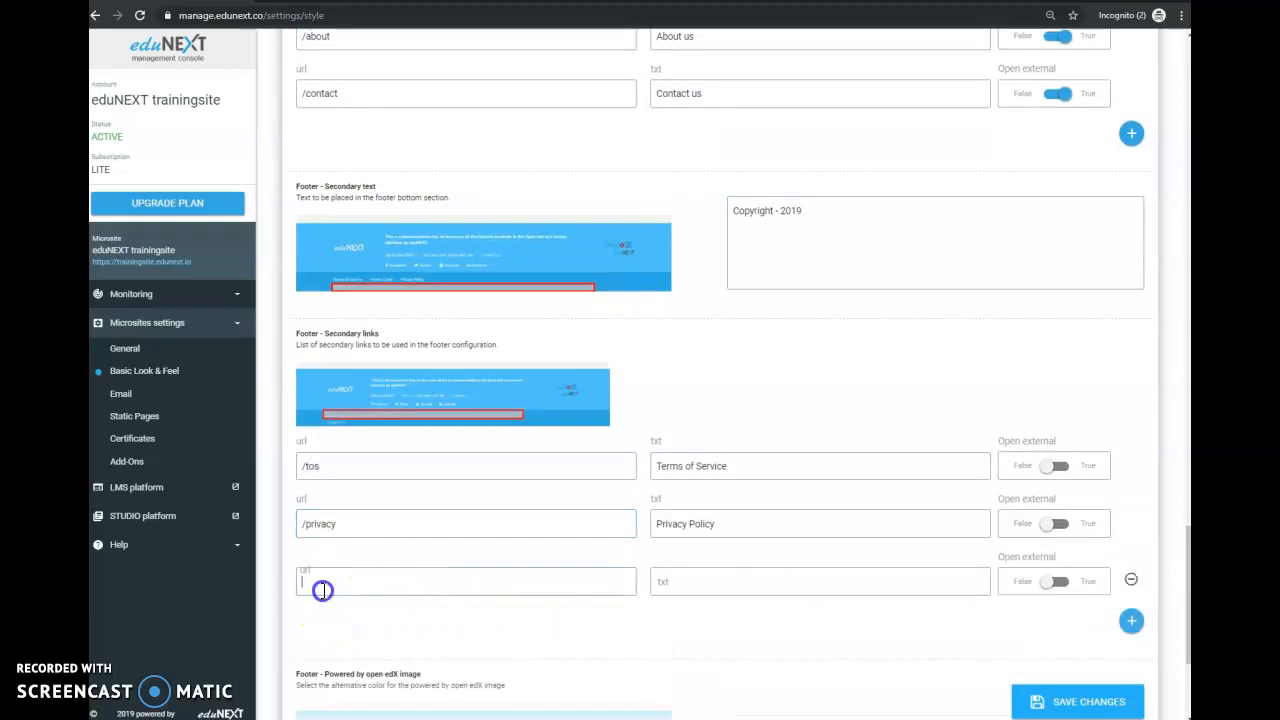
left_click(1131, 581)
Step: Check the remaining footer settings down to the logo image options and save the changes
scroll(740, 585, "down", 3)
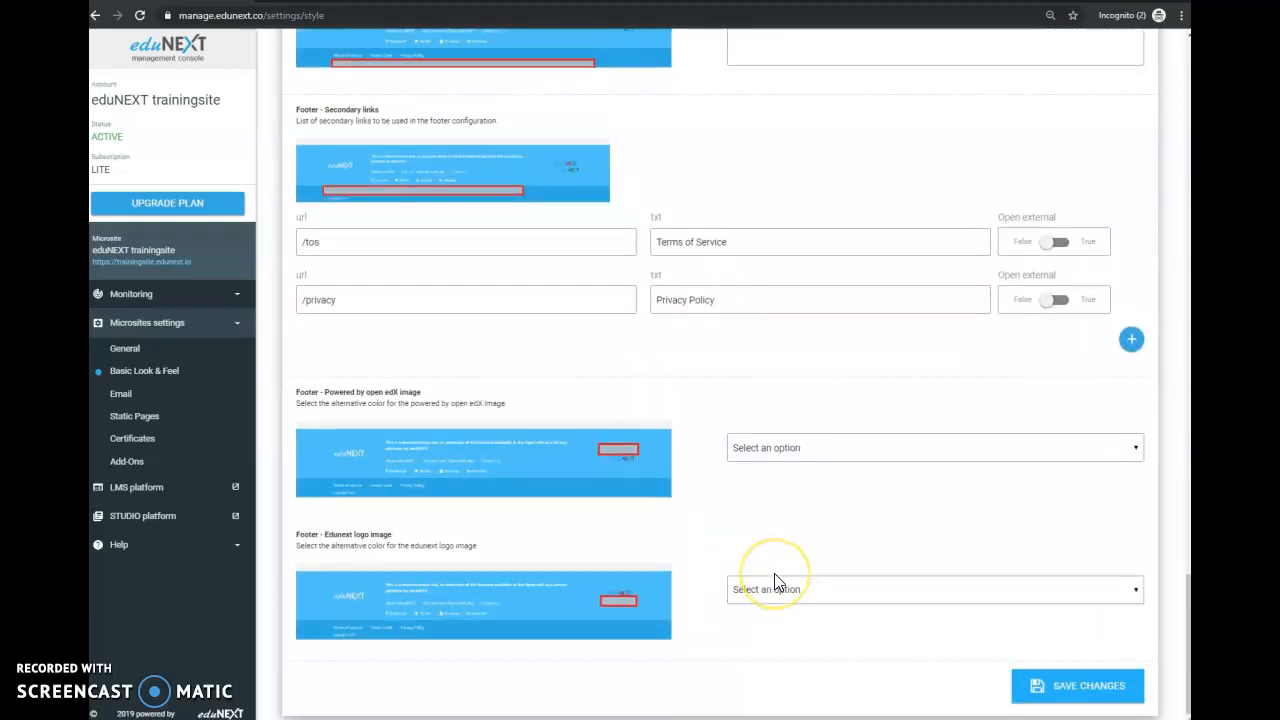
scroll(775, 580, "up", 2)
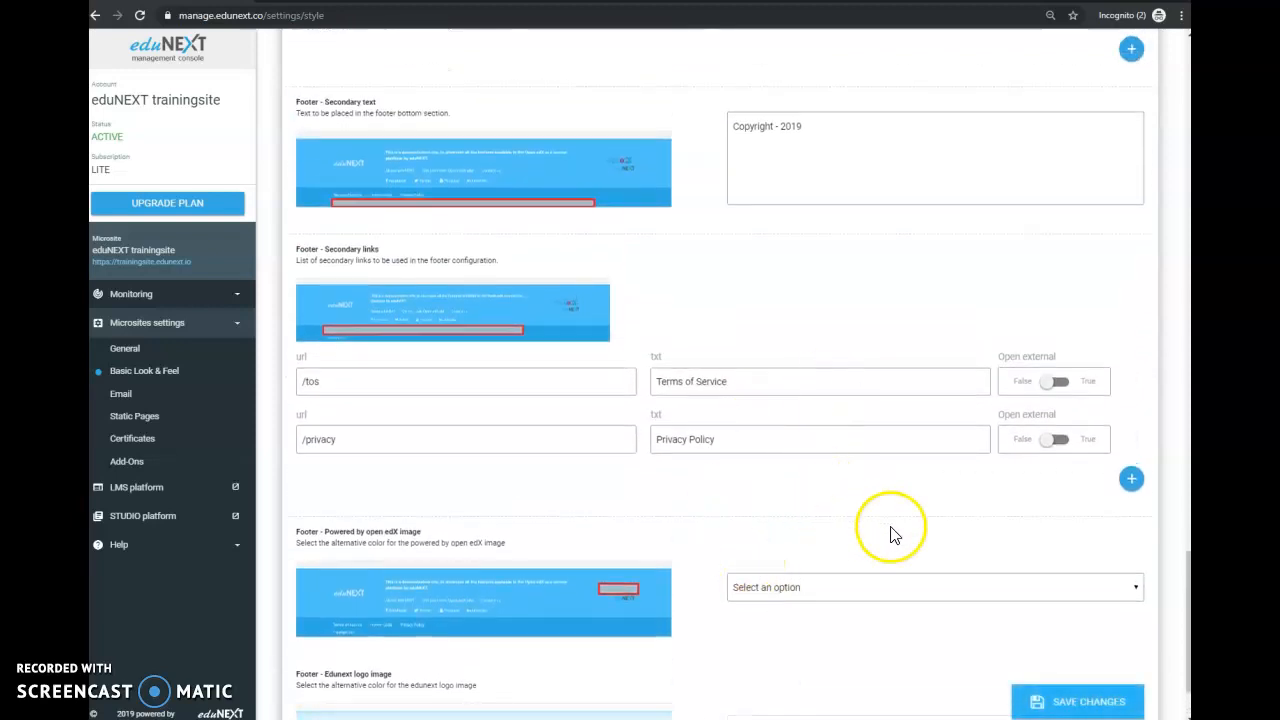
scroll(900, 580, "down", 2)
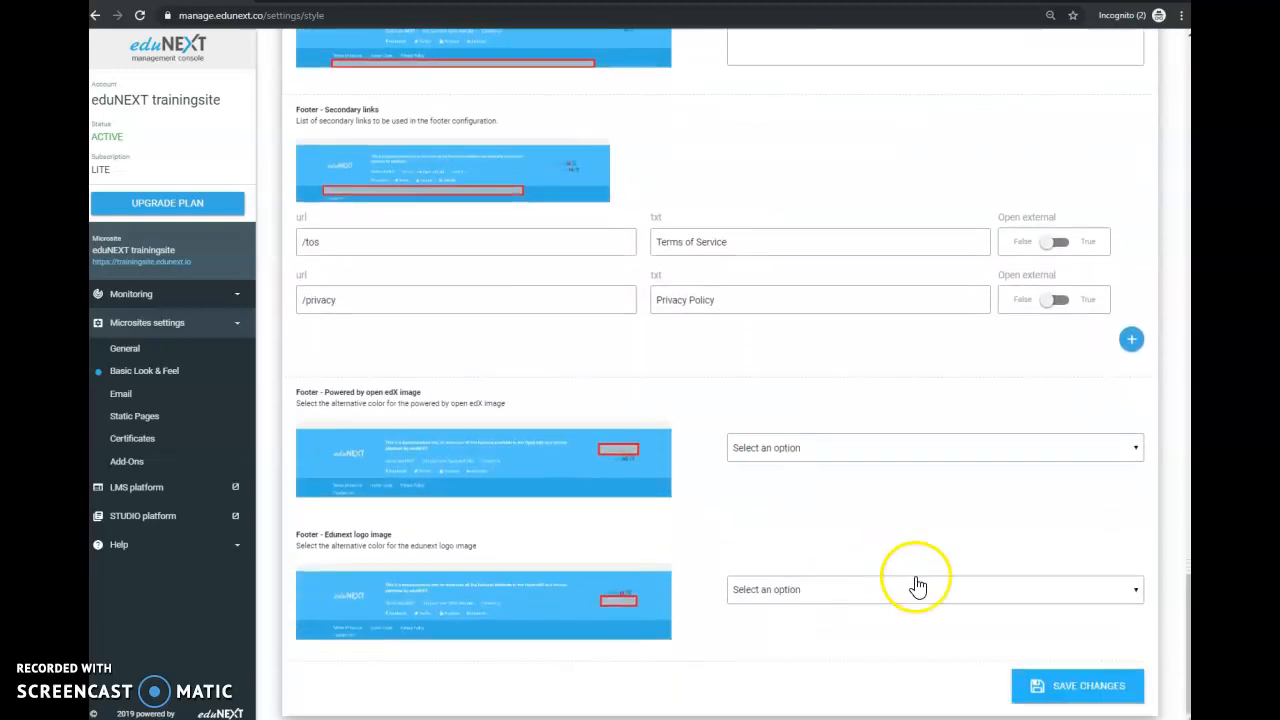
left_click(1068, 688)
Step: Check the header captions and the footer text and links on the live course catalogue page
scroll(920, 623, "up", 2)
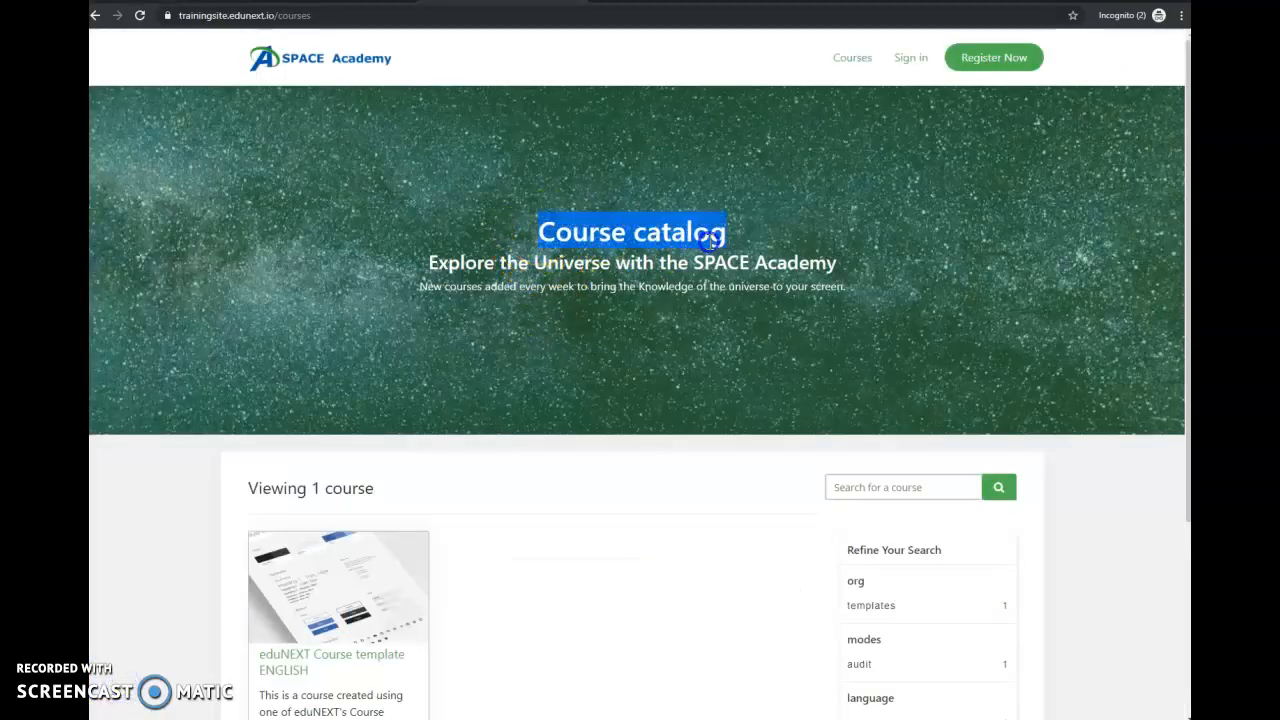
left_click_drag(783, 286, 500, 264)
left_click(480, 281)
left_click_drag(556, 234, 666, 260)
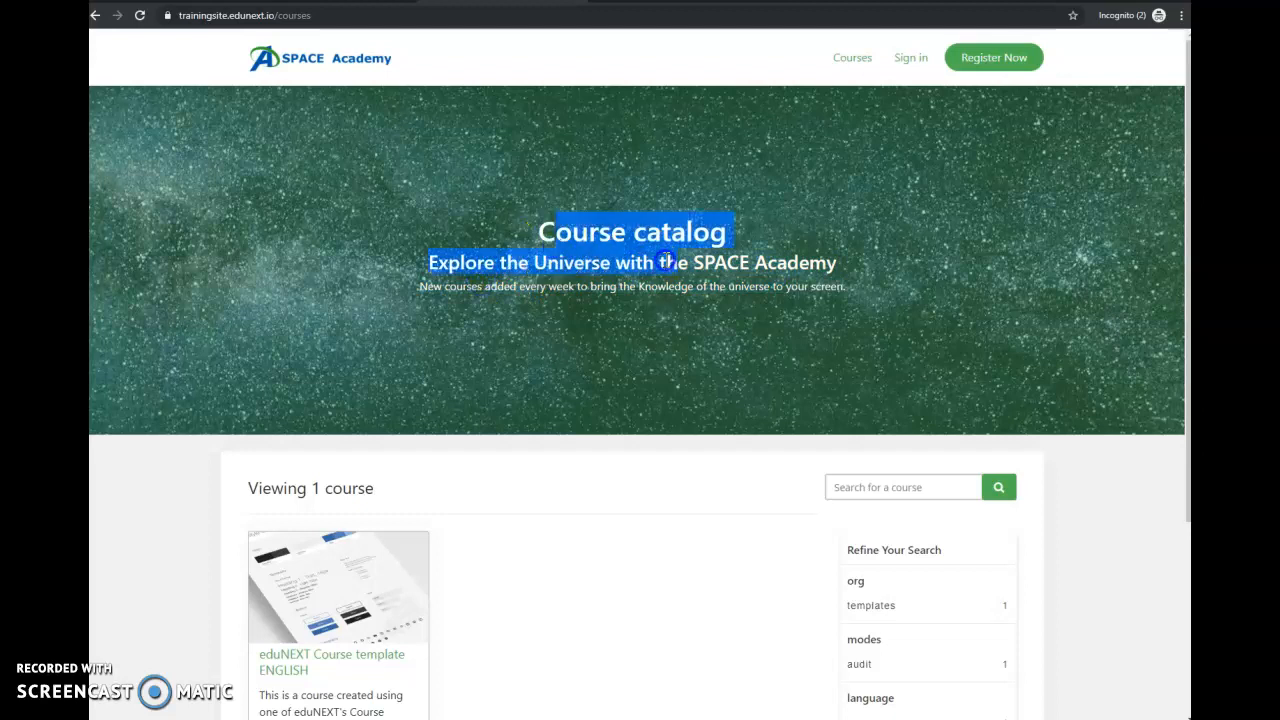
scroll(732, 256, "down", 4)
left_click_drag(376, 598, 471, 614)
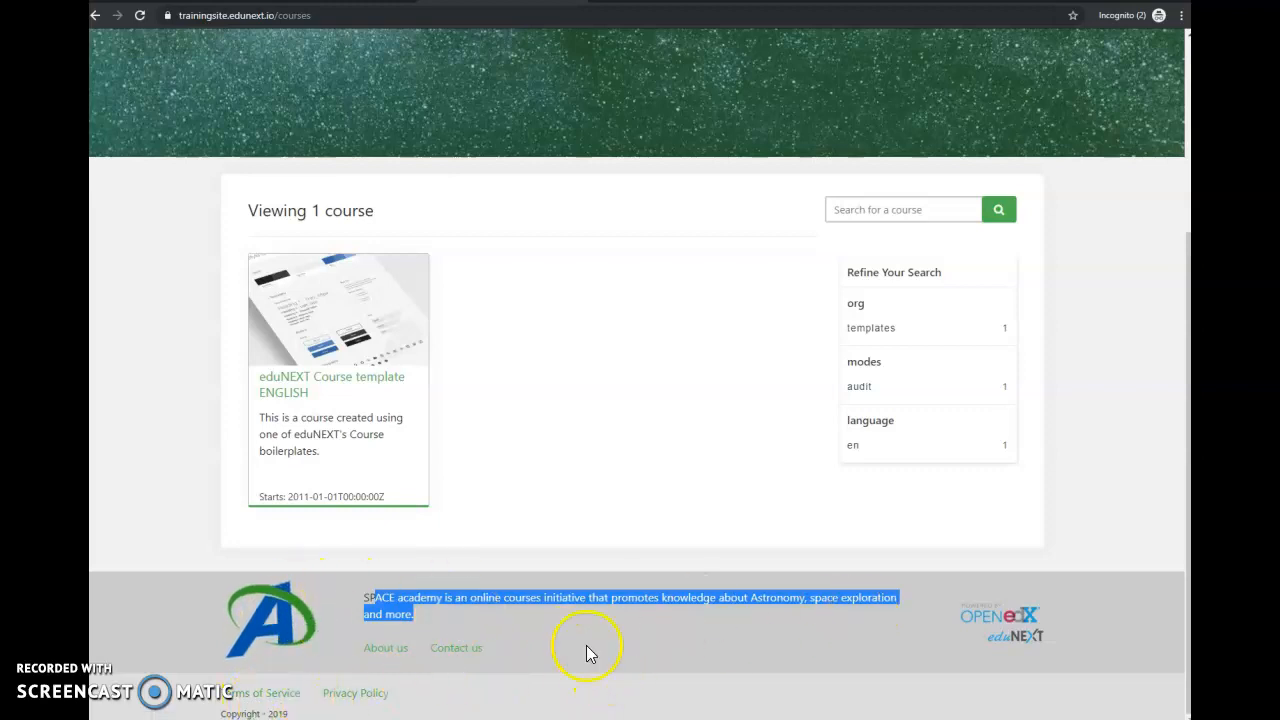
Step: Back in the management console, set the footer's Powered by open edX image to "Black and white - dark"
left_click(333, 1)
scroll(874, 486, "down", 3)
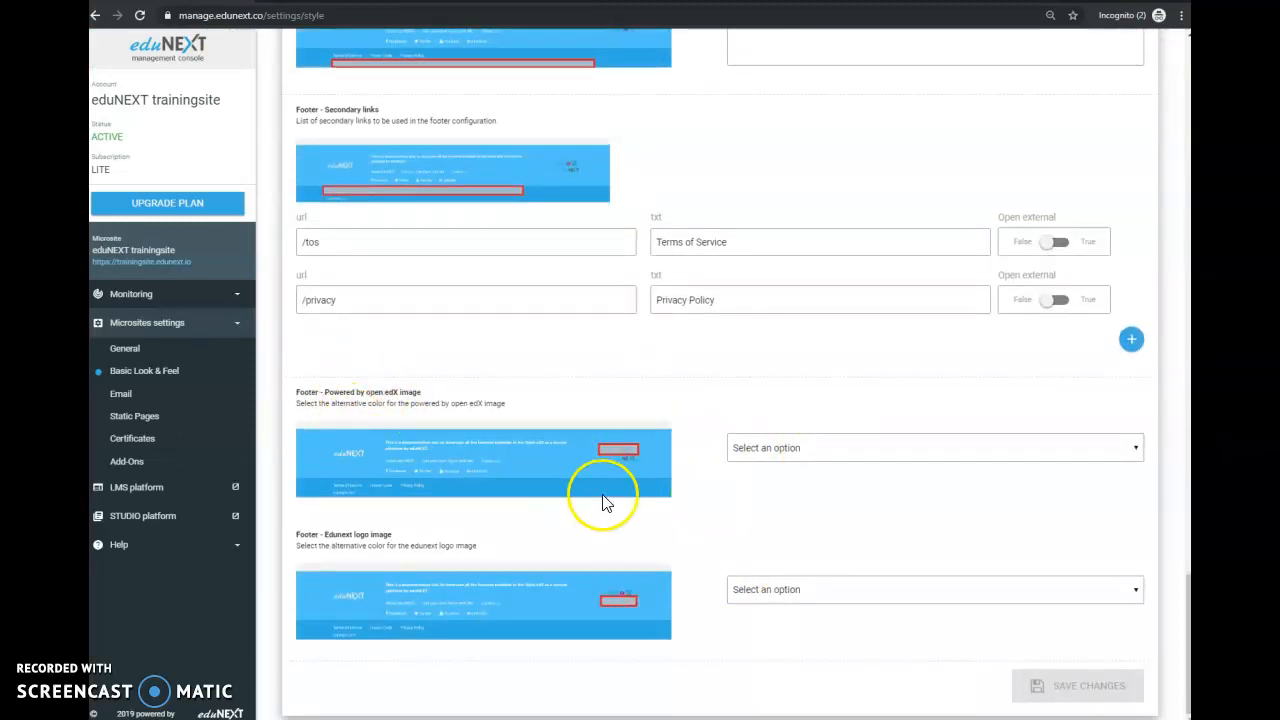
left_click(847, 450)
left_click(830, 449)
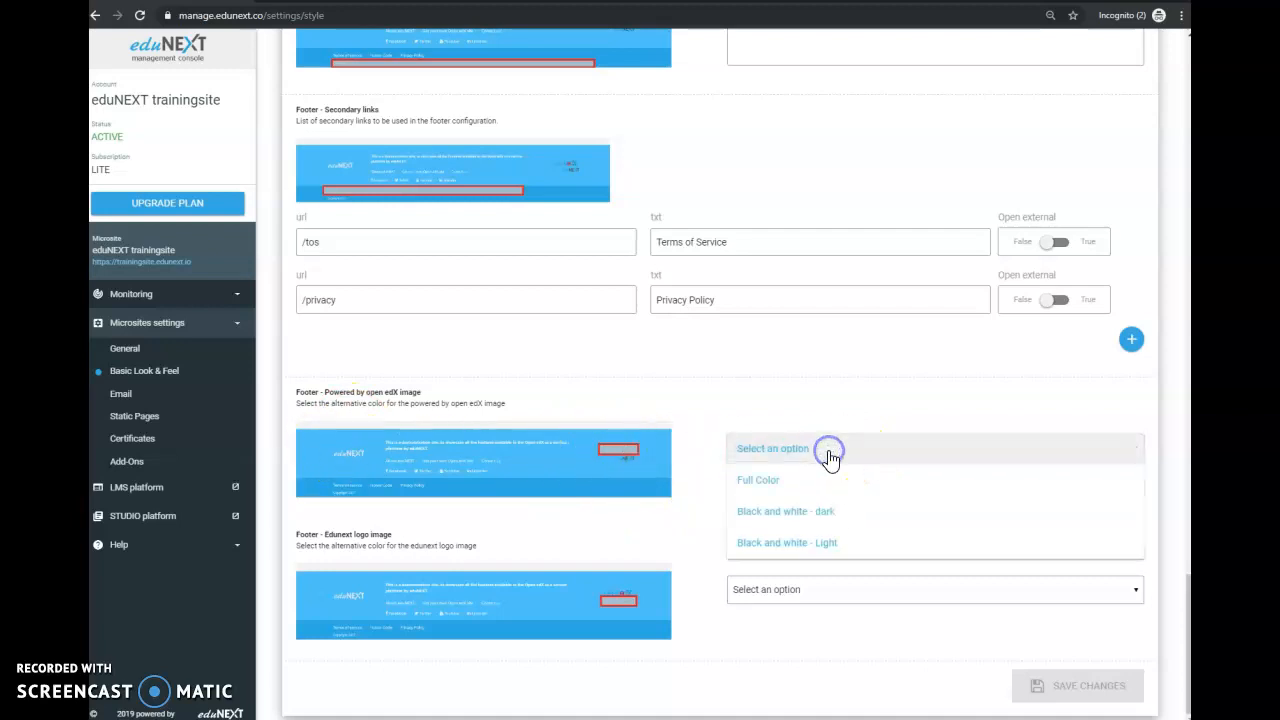
left_click(764, 521)
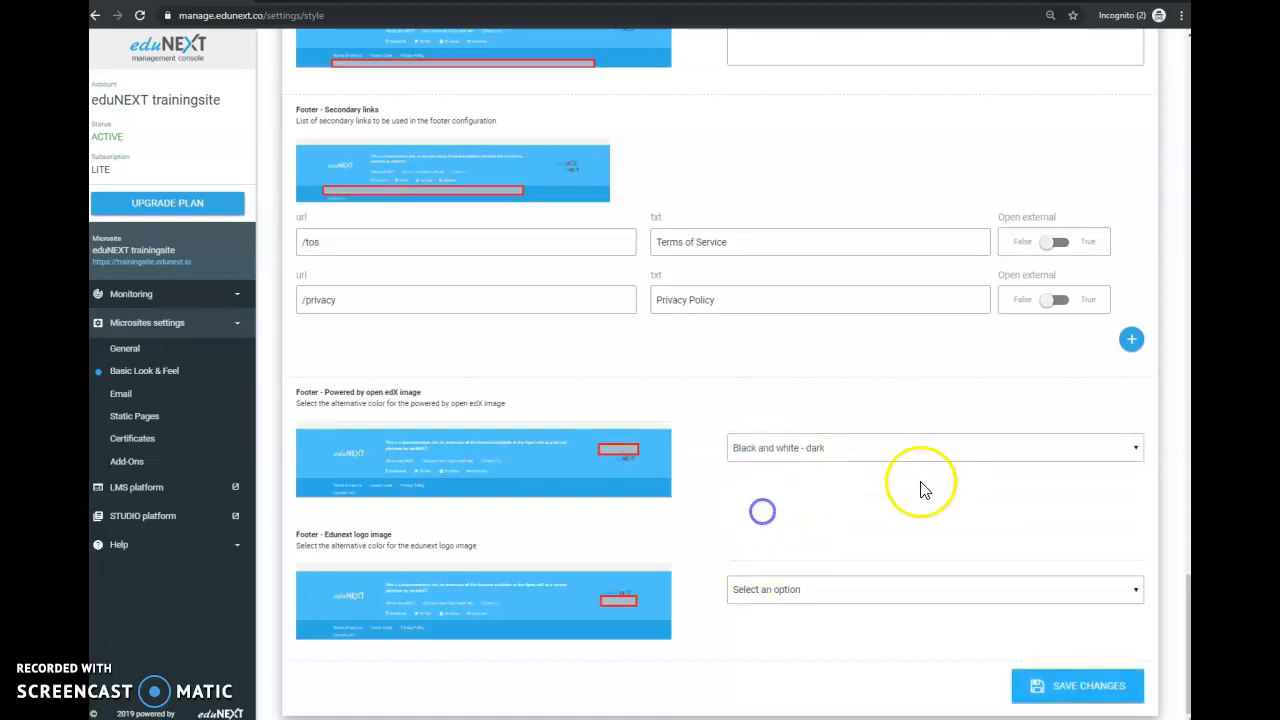
Step: Set the footer's Edunext logo image to Grey and save the changes
left_click(790, 597)
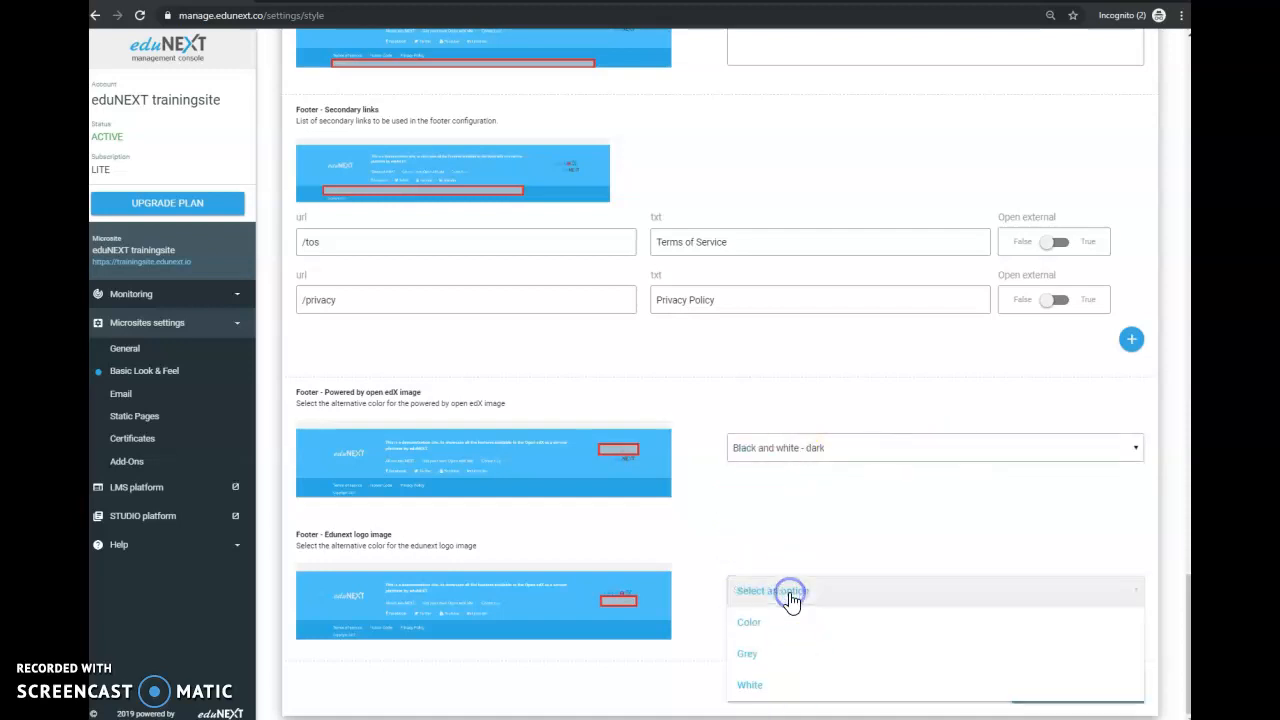
left_click(767, 660)
left_click(1050, 686)
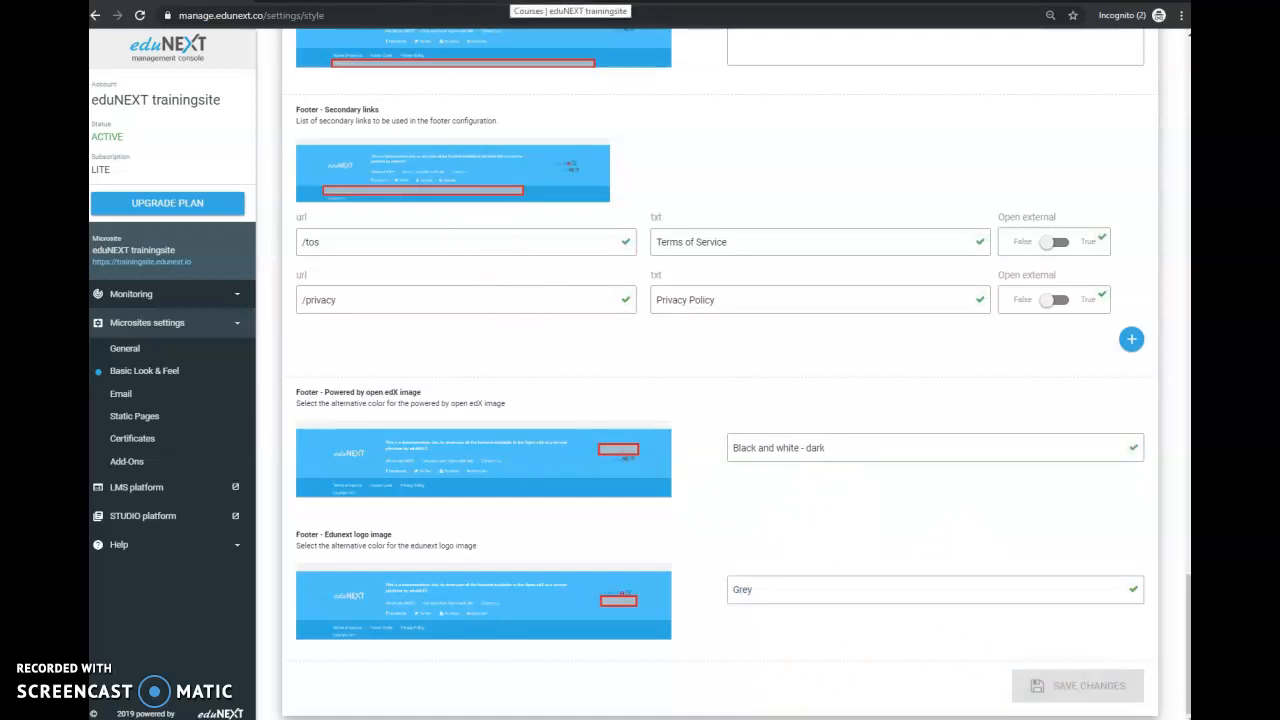
Step: Reload the live course catalogue page and check its footer logos, secondary links and header
left_click(570, 3)
left_click(139, 17)
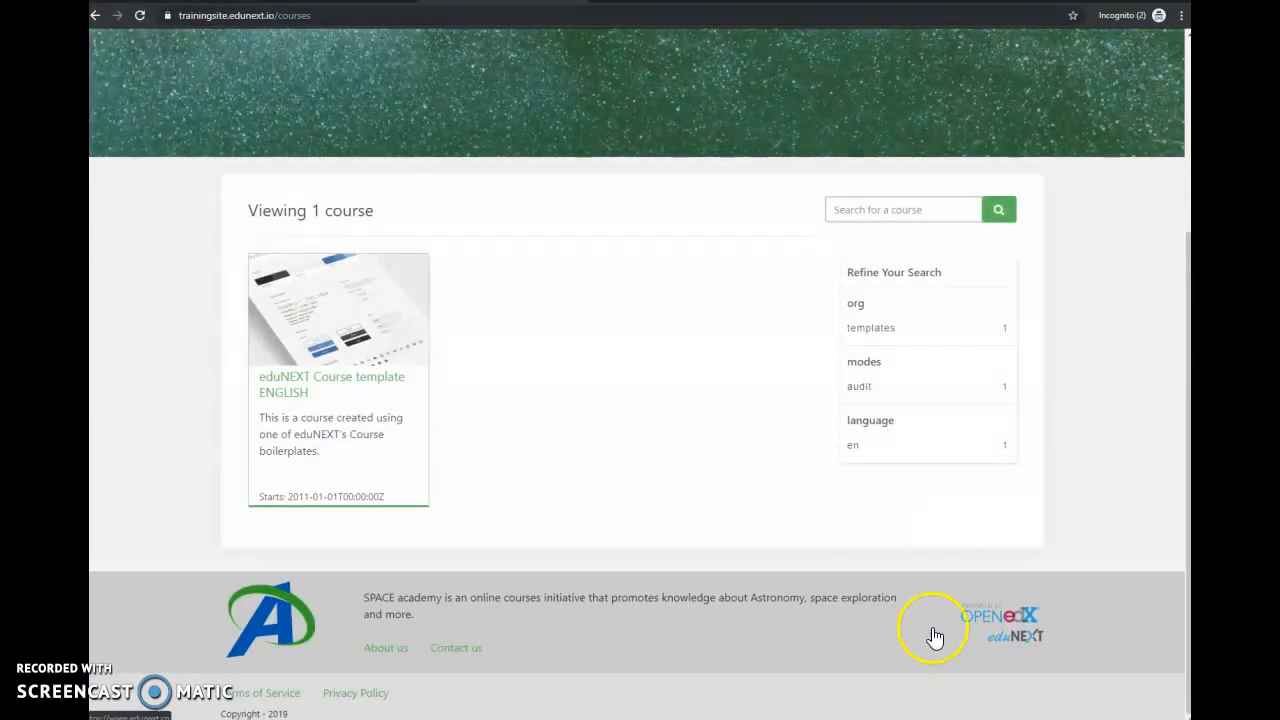
scroll(1020, 640, "up", 3)
scroll(990, 595, "down", 3)
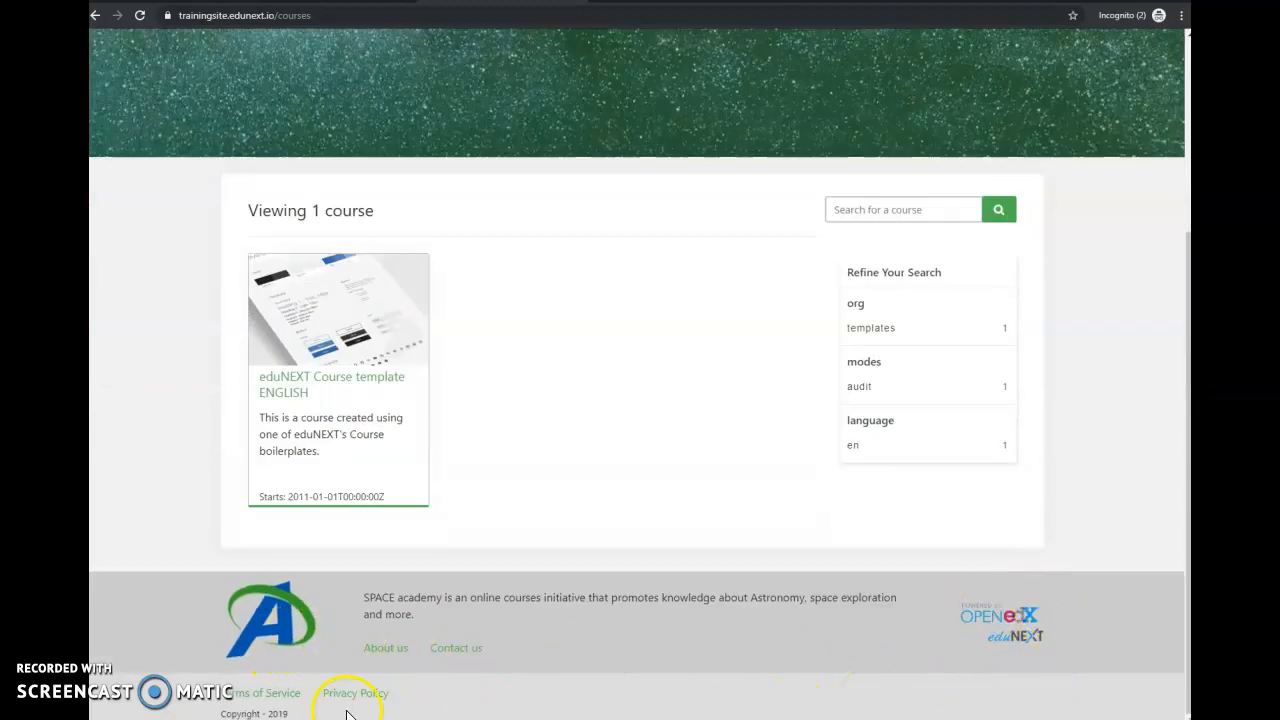
scroll(566, 191, "up", 2)
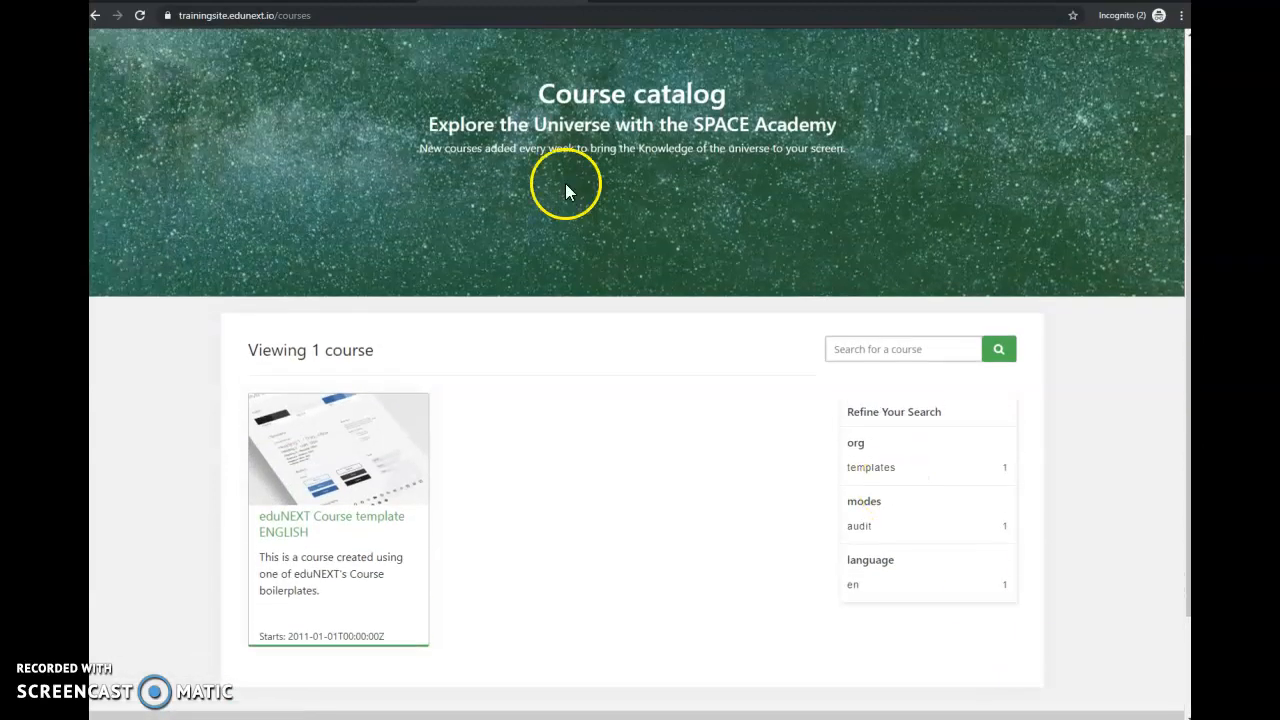
key("ctrl+shift+Tab")
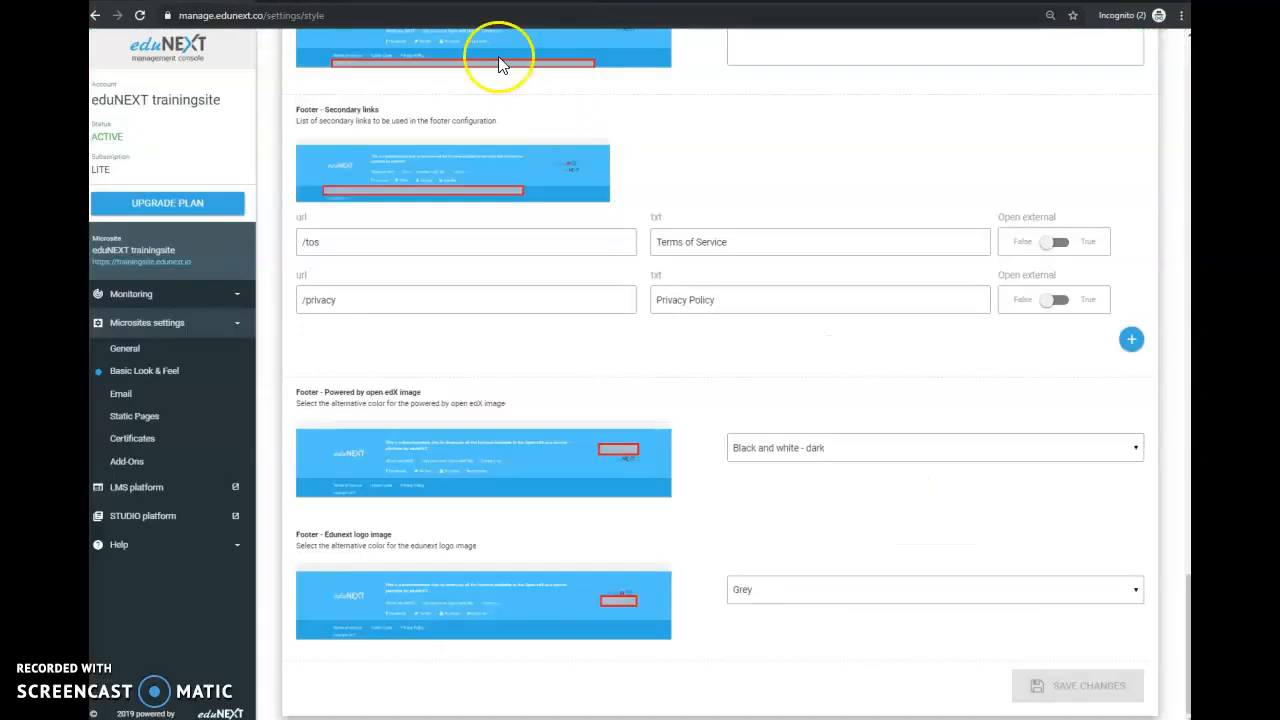
key("ctrl+Tab")
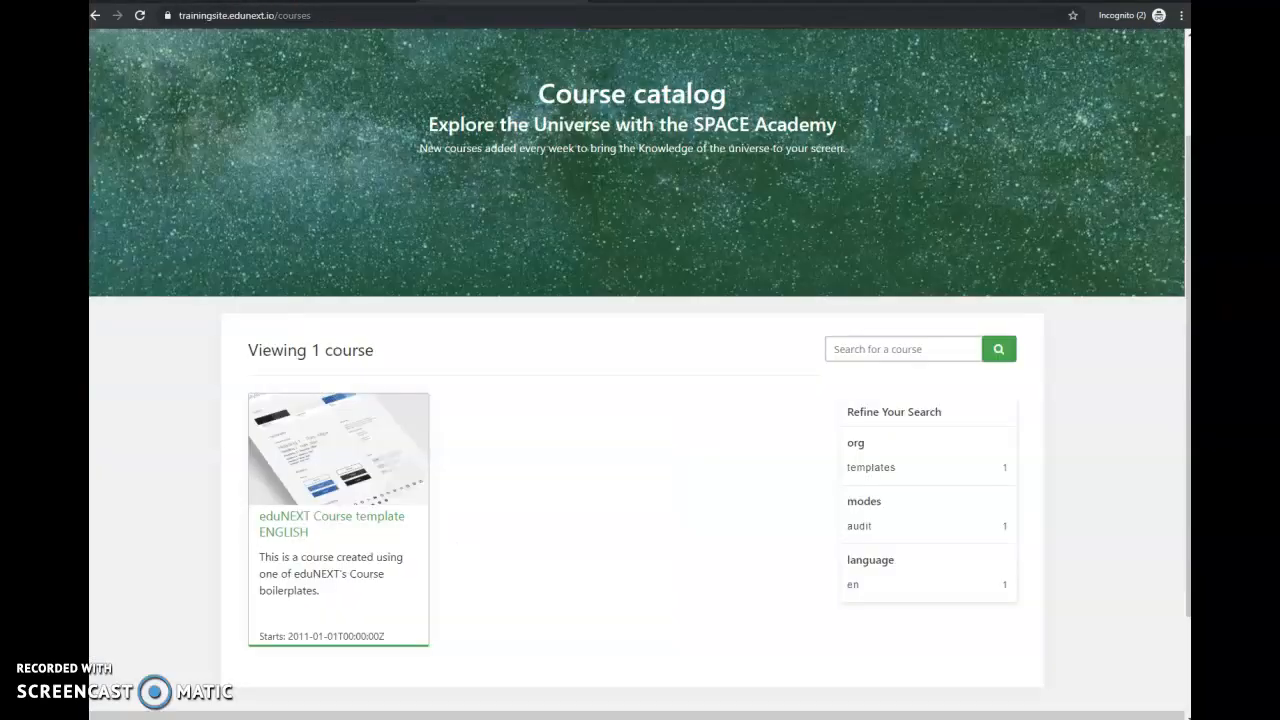
scroll(410, 170, "up", 2)
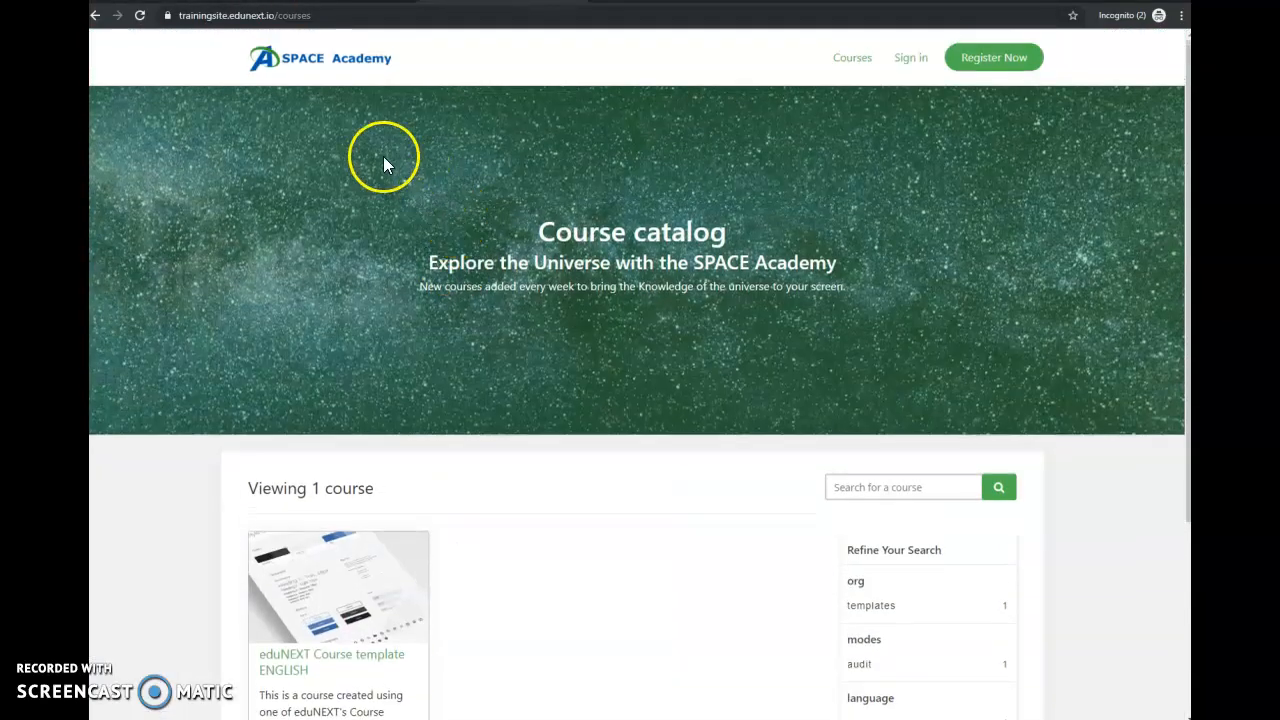
Step: Open the SPACE Academy home page from the logo, and visit the Courses page to view its listed courses
left_click(345, 66)
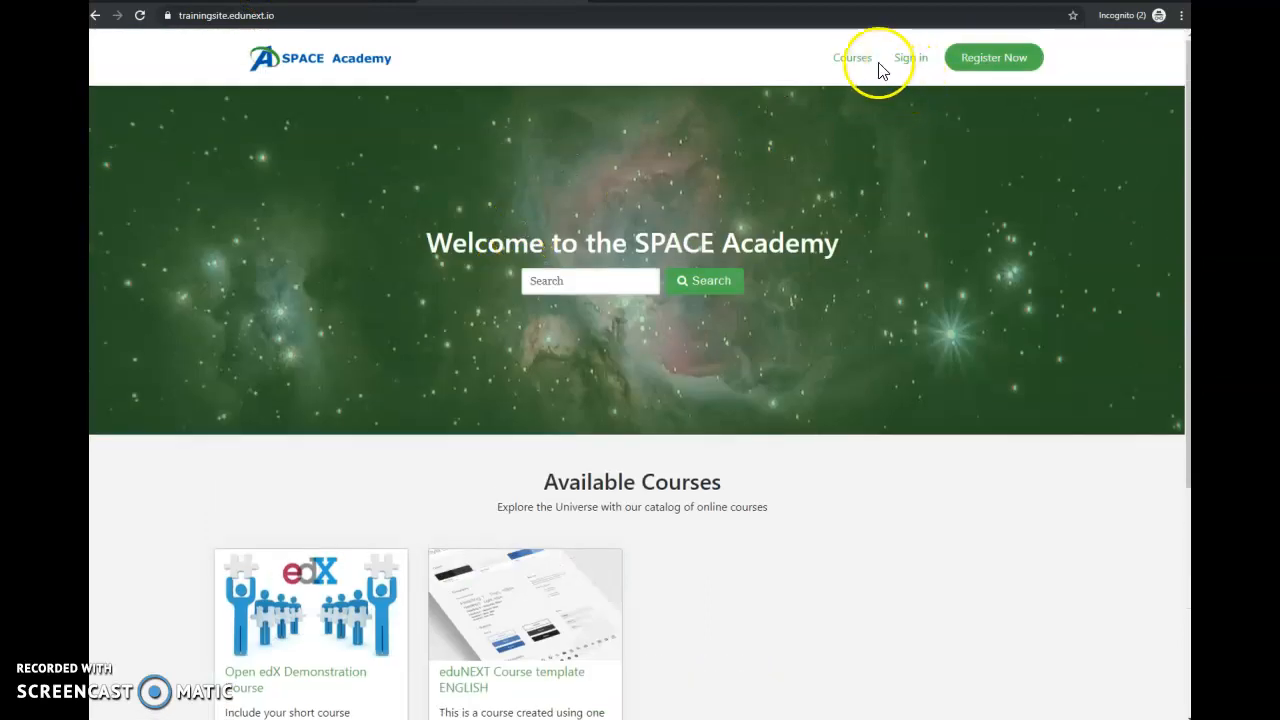
left_click(863, 60)
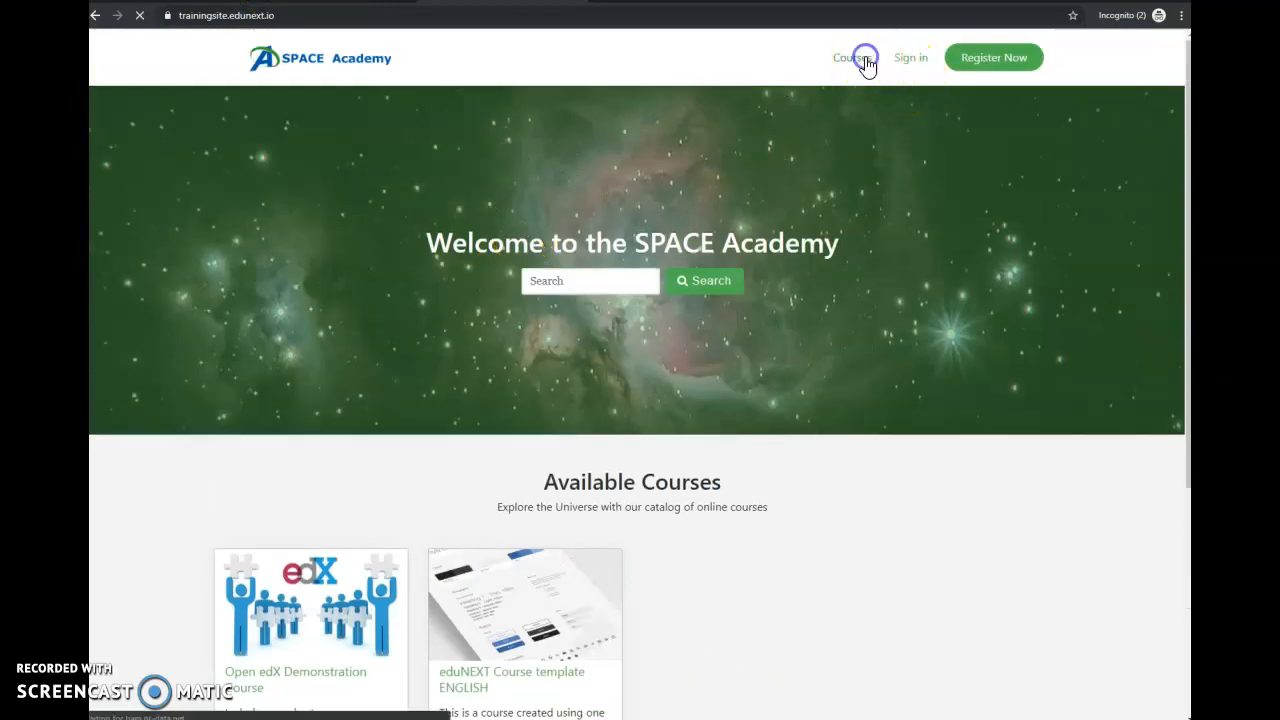
scroll(366, 662, "down", 1)
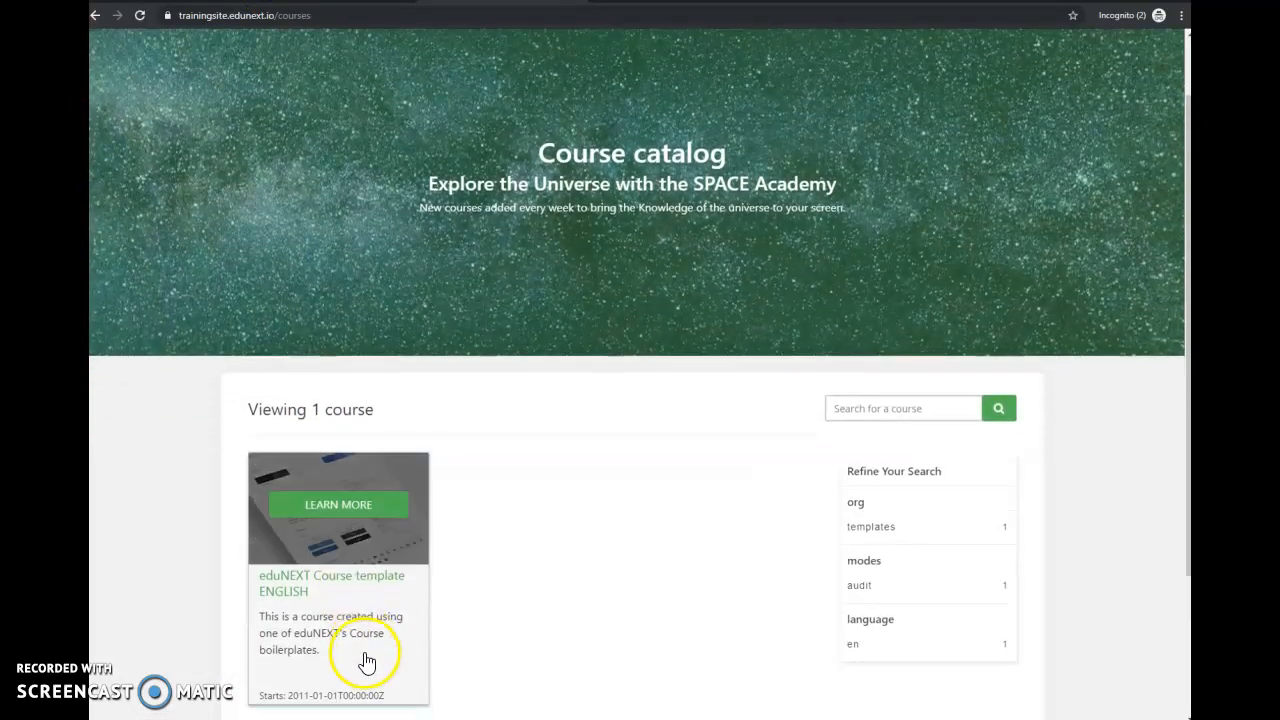
scroll(366, 662, "down", 1)
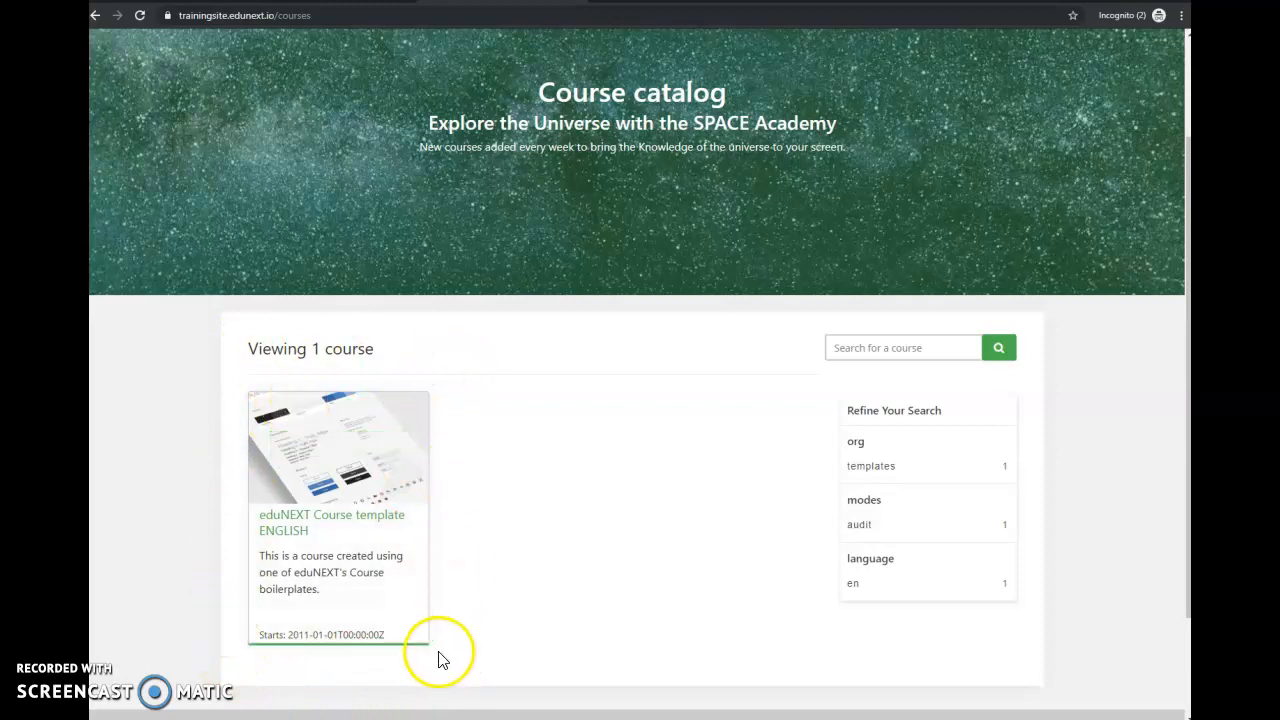
scroll(305, 683, "up", 2)
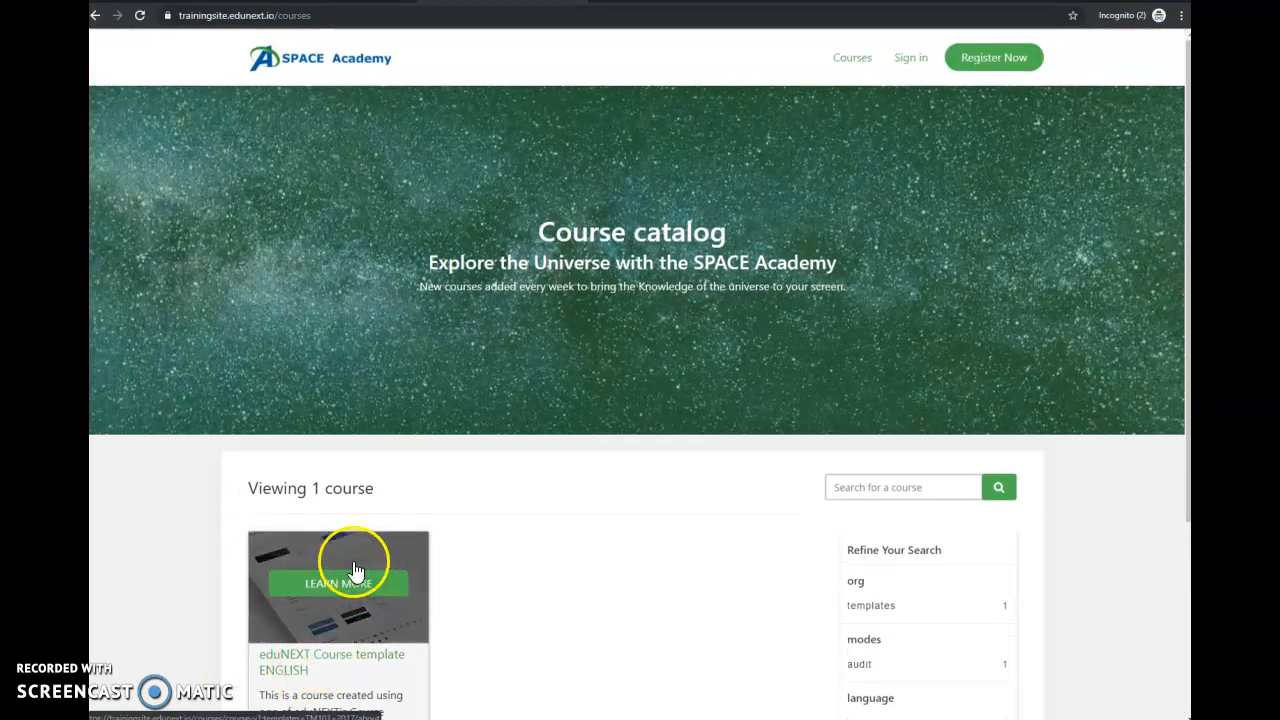
Step: Compare the available courses on the home page with those listed in the course catalogue
left_click(330, 58)
scroll(341, 503, "down", 2)
mouse_move(543, 429)
scroll(560, 415, "up", 2)
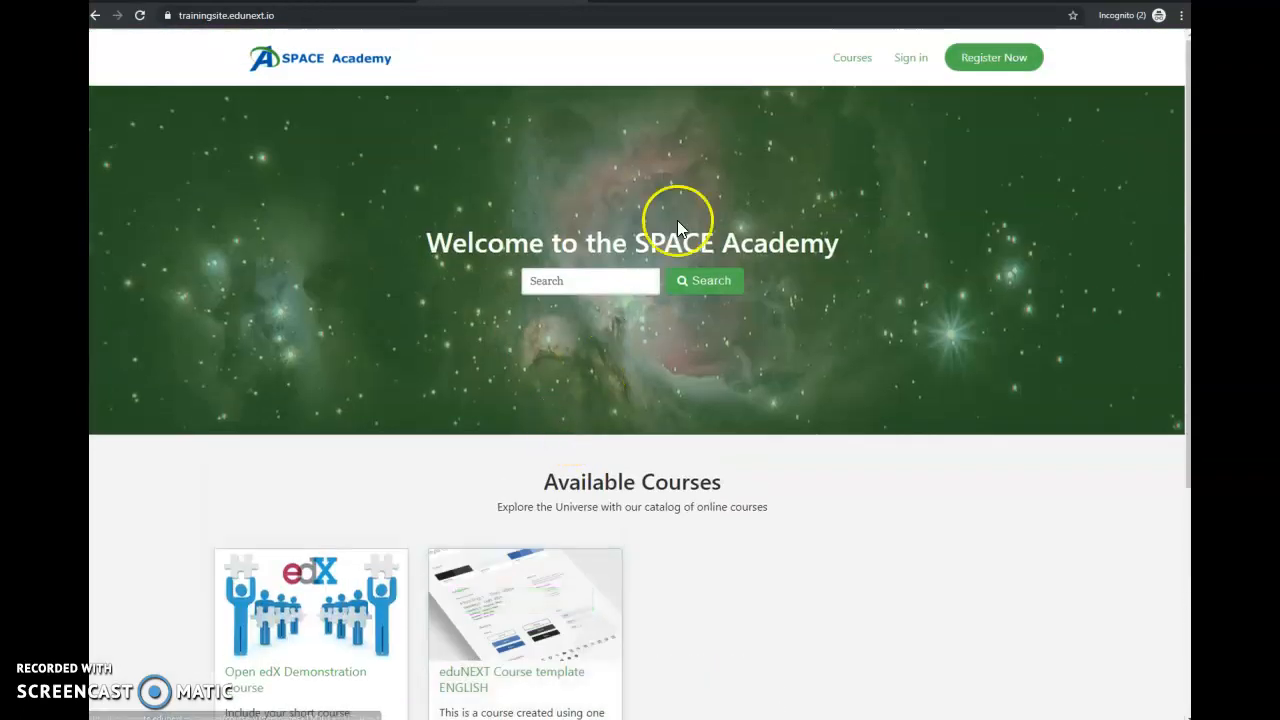
left_click(852, 58)
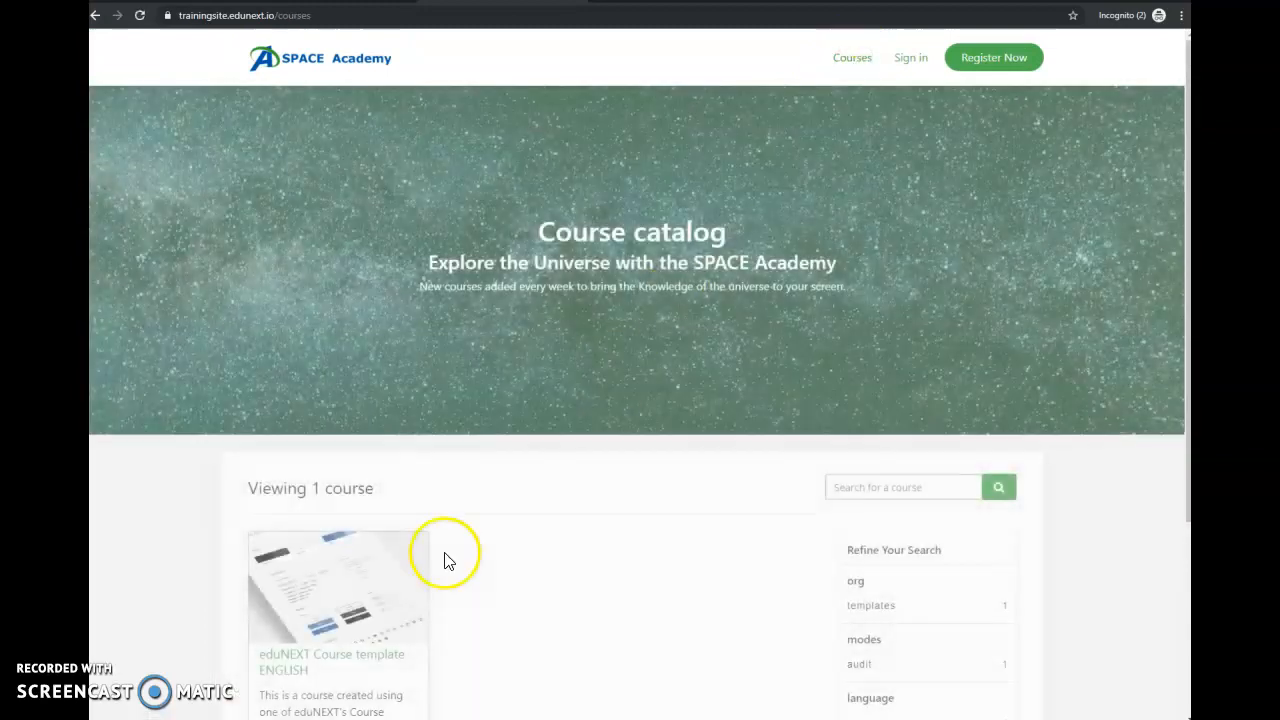
scroll(443, 557, "down", 1)
mouse_move(355, 567)
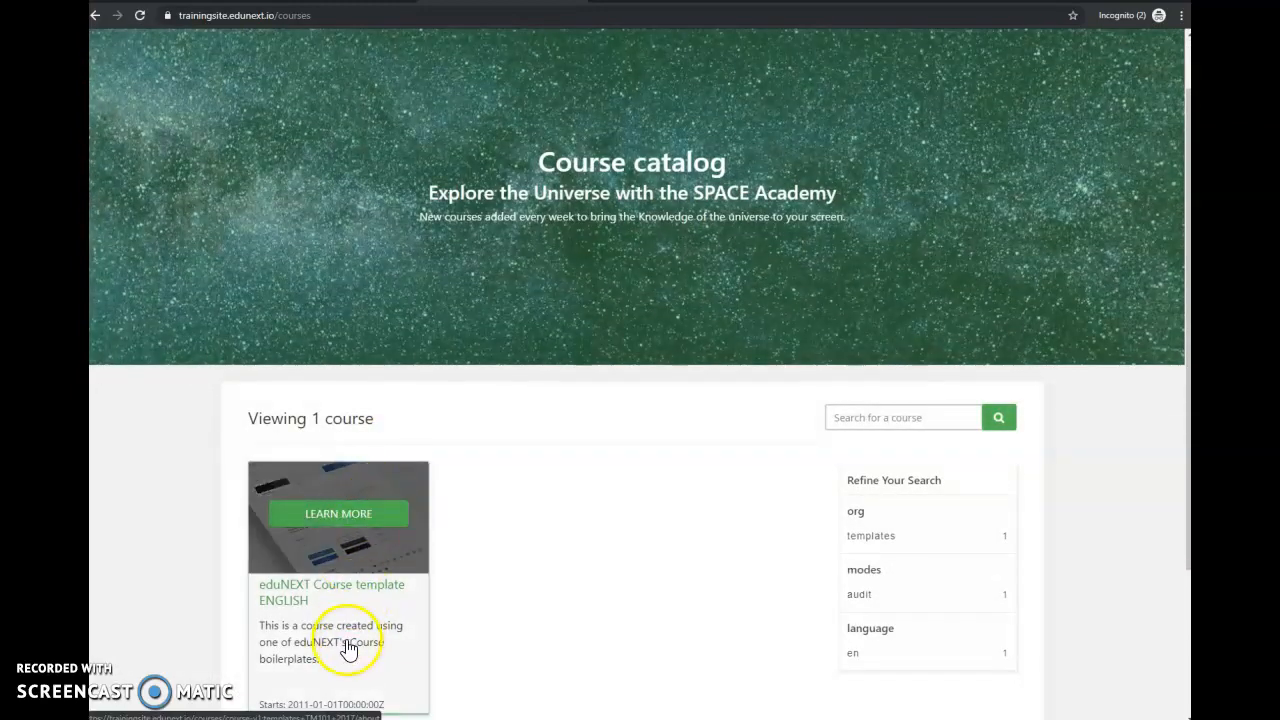
scroll(343, 643, "down", 1)
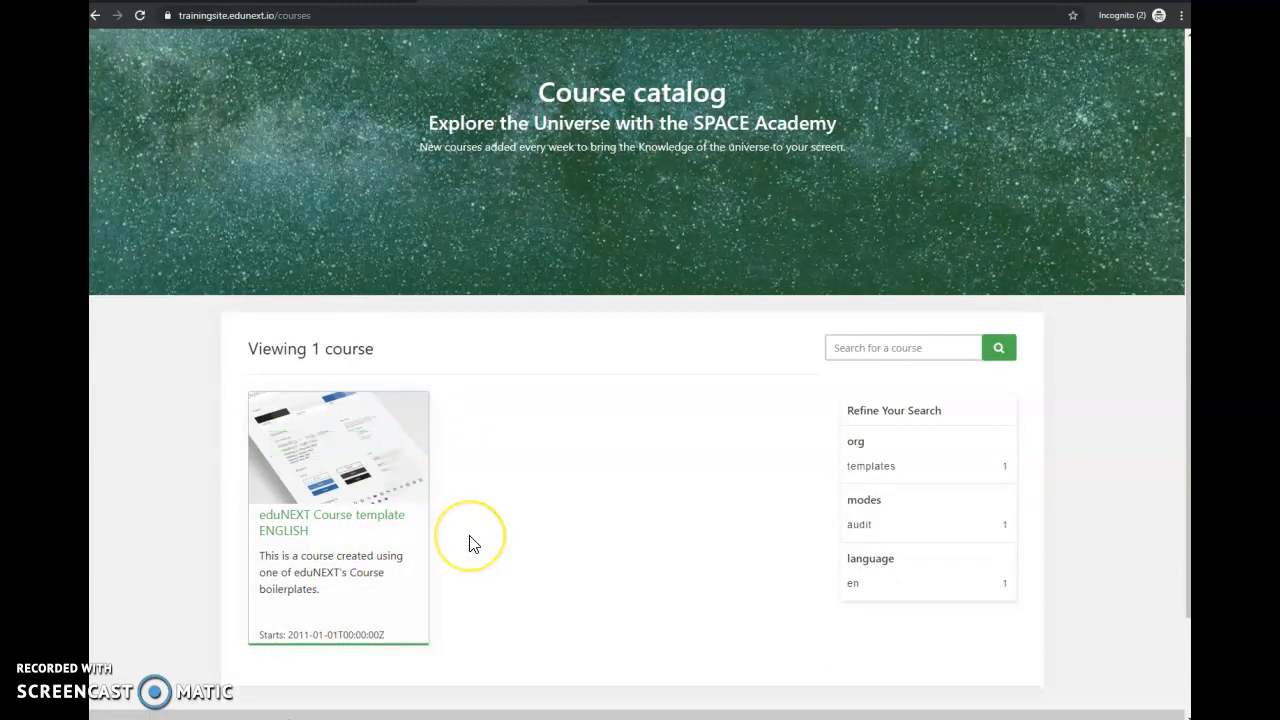
scroll(470, 543, "up", 2)
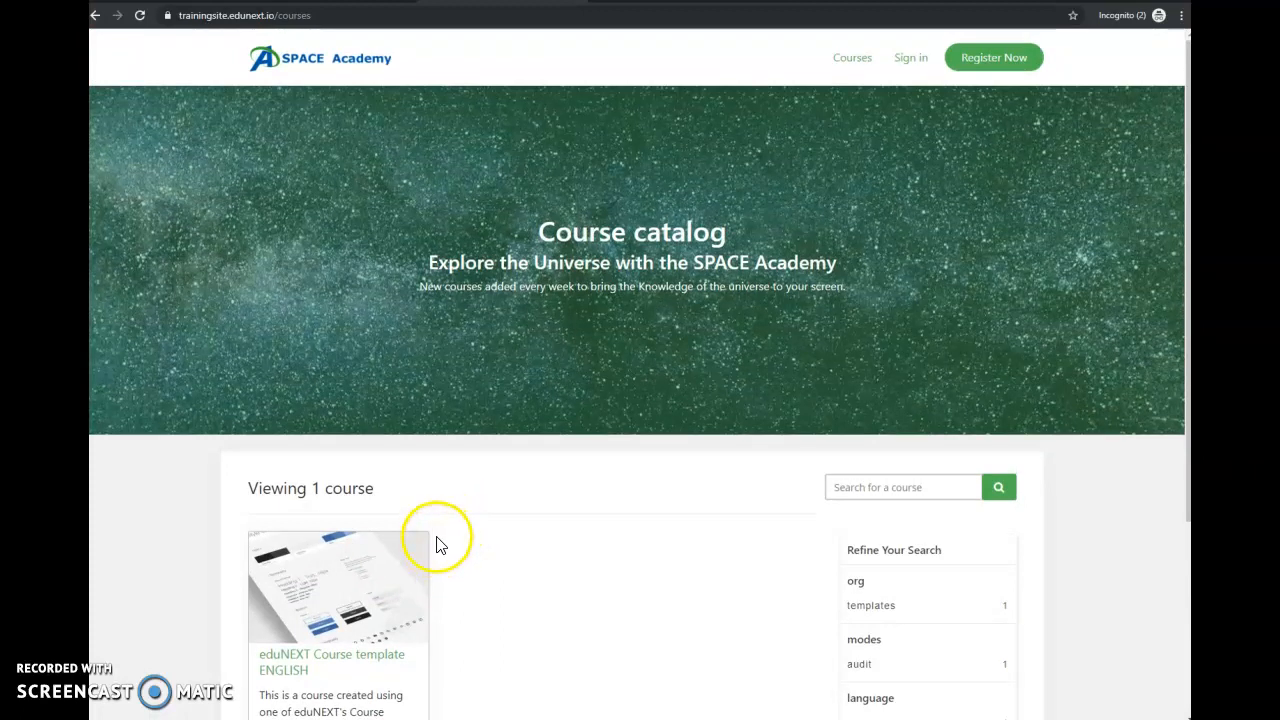
Step: Reload the home page and check the Open edX and eduNEXT logos in its footer
scroll(486, 429, "down", 4)
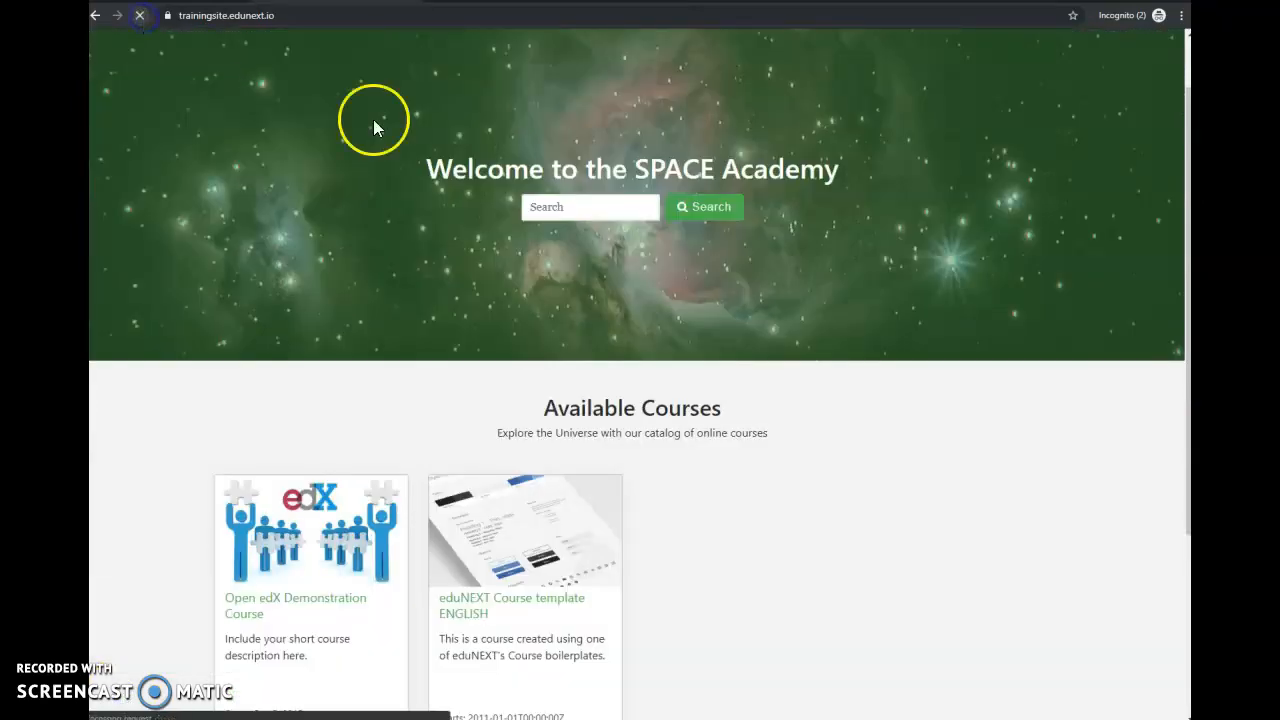
scroll(694, 340, "down", 3)
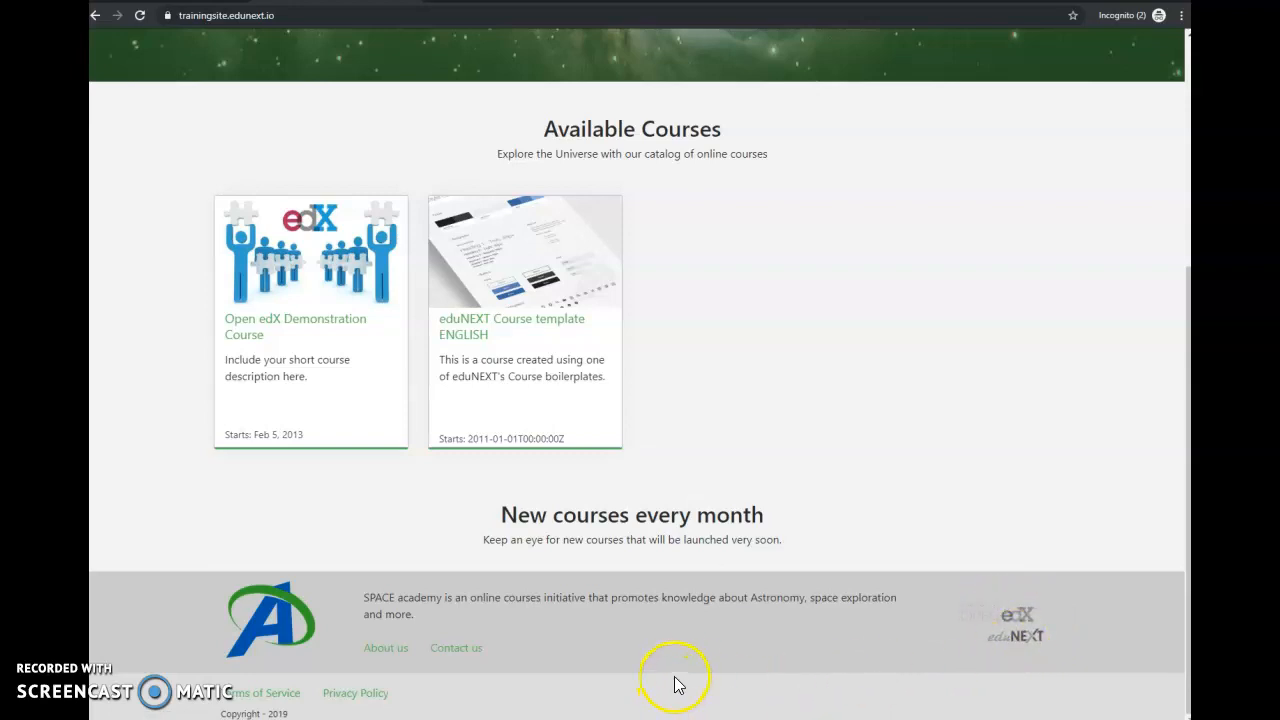
scroll(716, 671, "up", 4)
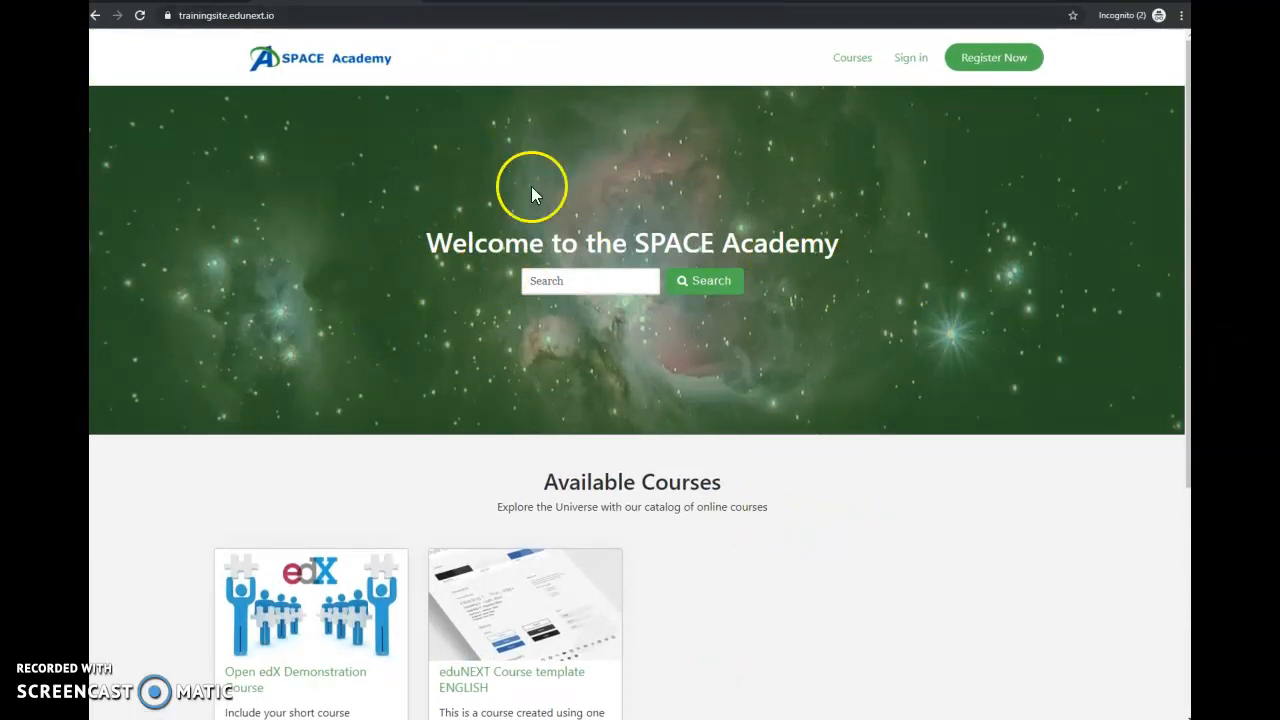
Step: Look over the SPACE Academy home page, and open the sign-in page to check its heading text and footer
scroll(704, 404, "down", 3)
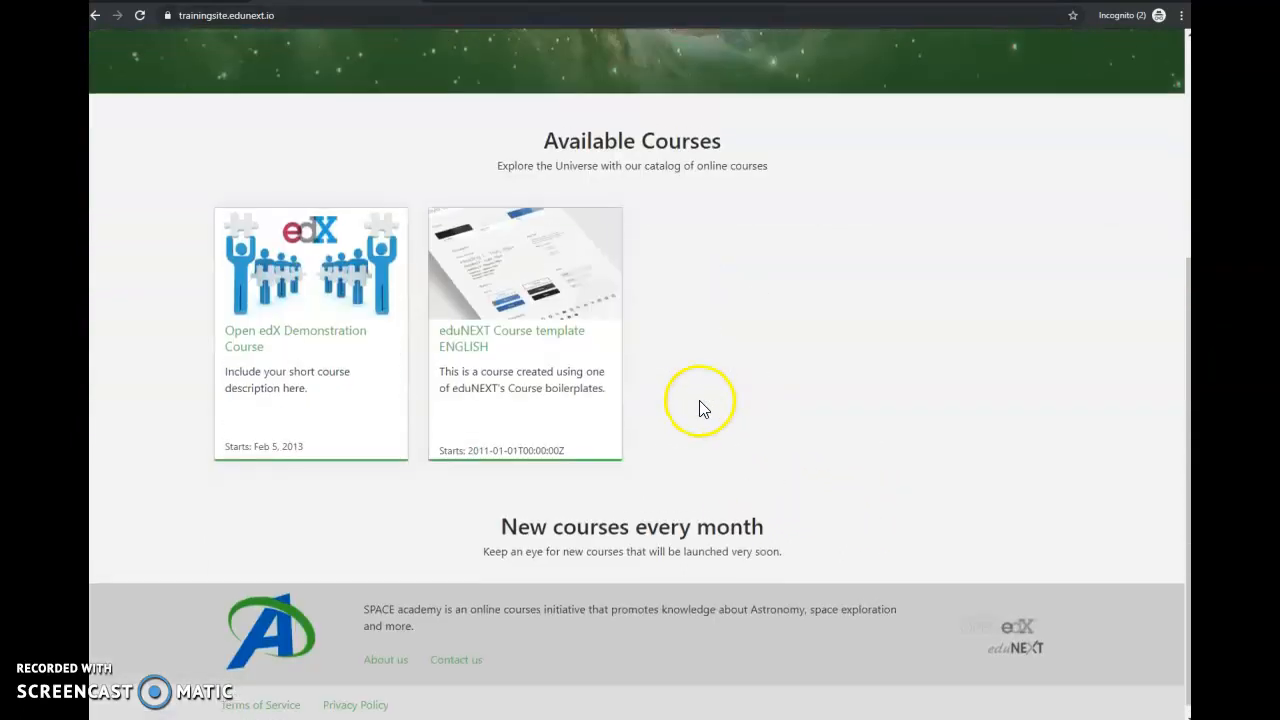
scroll(733, 432, "up", 3)
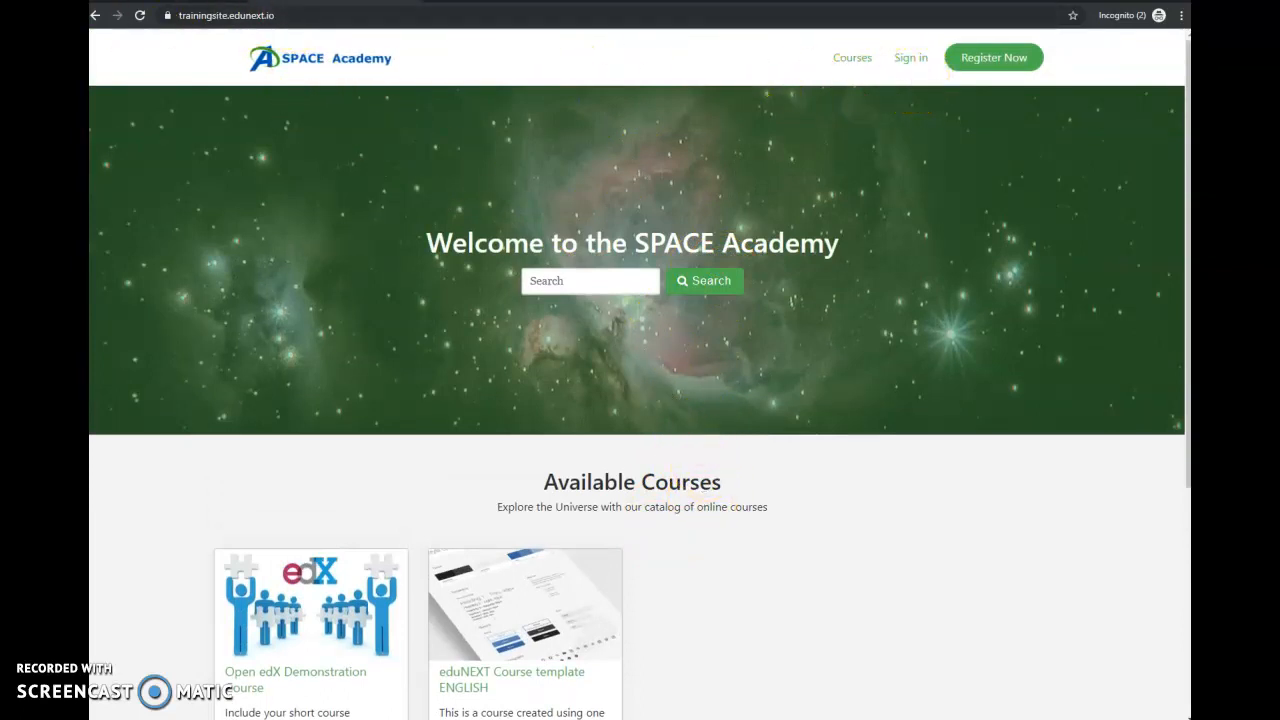
mouse_move(437, 662)
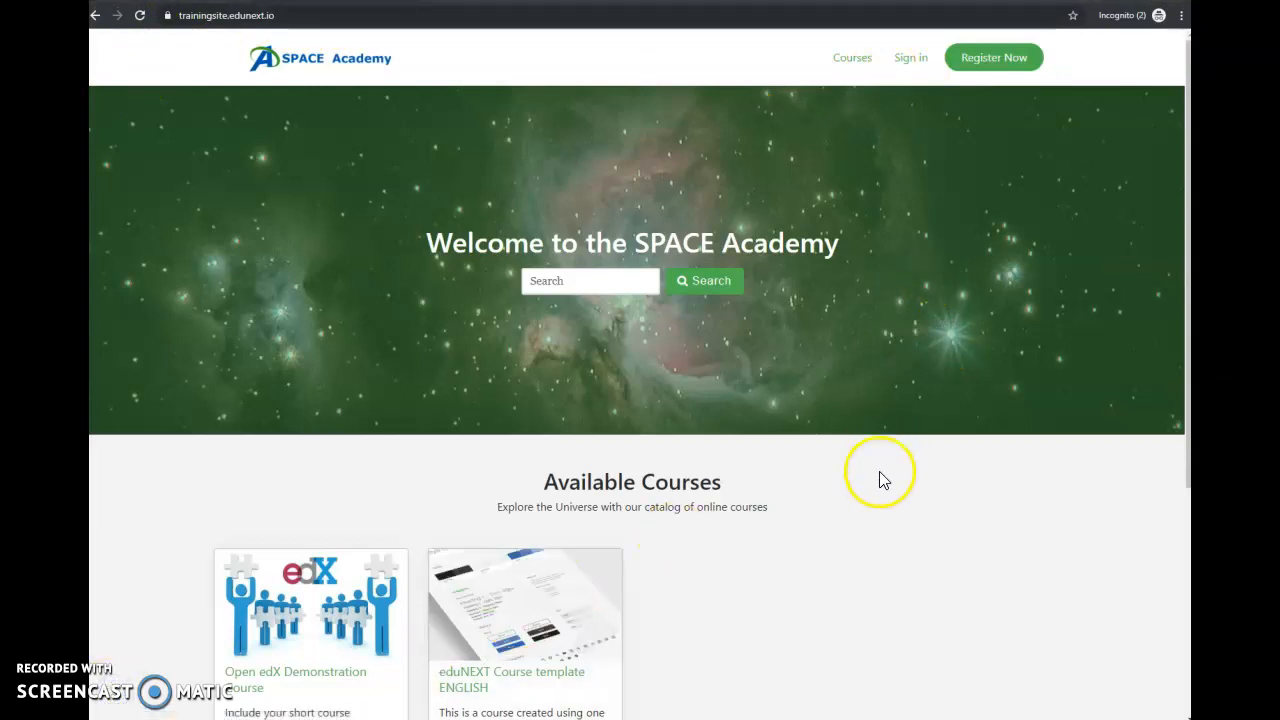
left_click(910, 58)
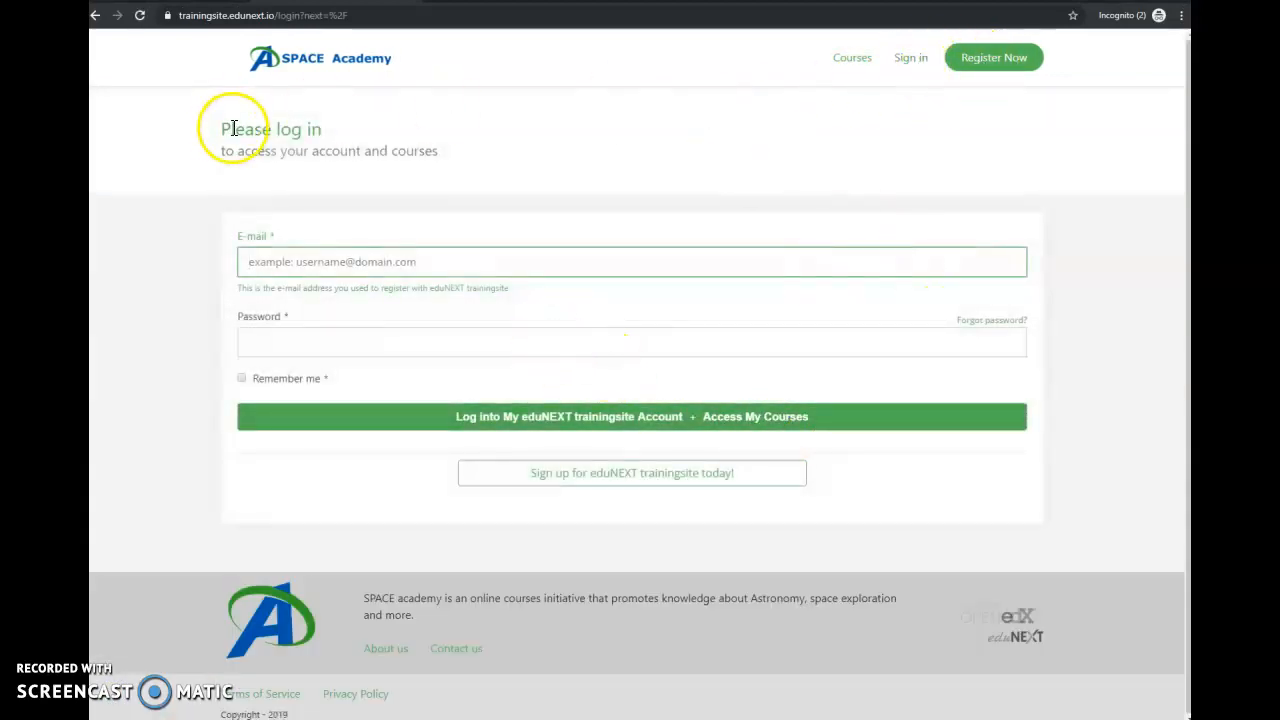
left_click_drag(229, 129, 494, 177)
left_click(509, 204)
left_click(560, 560)
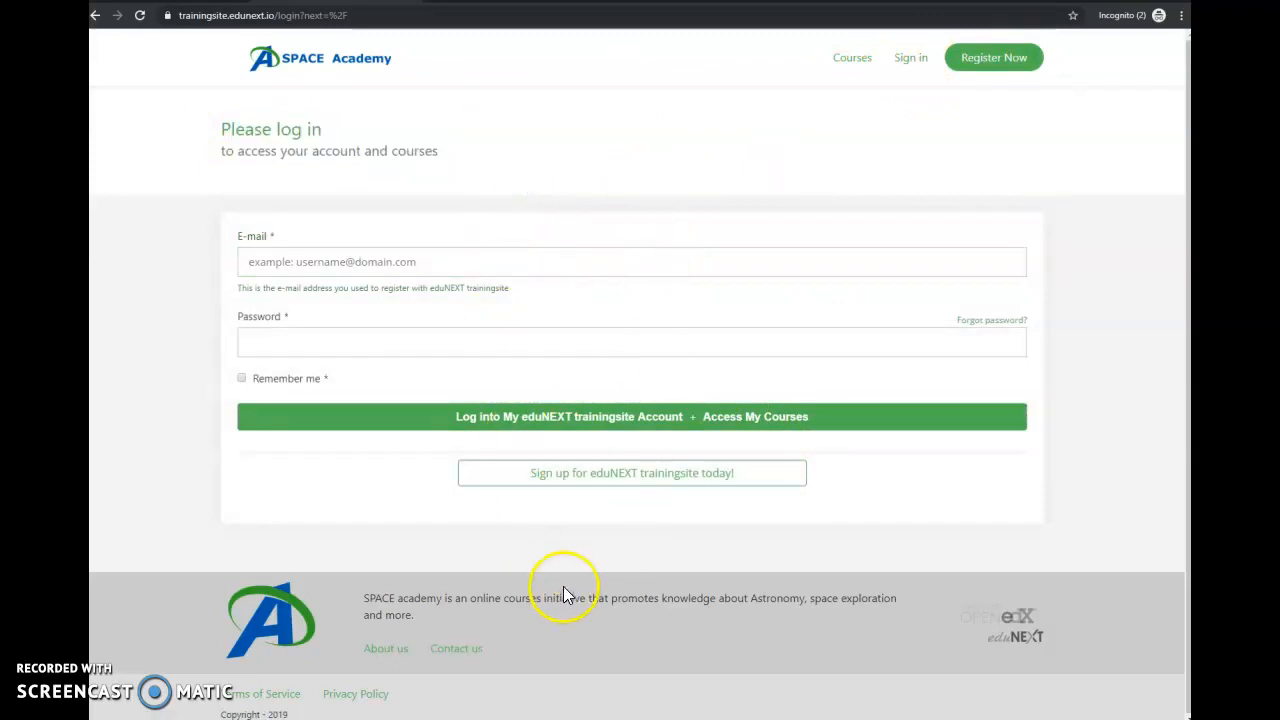
Step: Open the registration page and check its welcome heading and the account sign-up form
left_click(960, 68)
left_click_drag(226, 128, 668, 173)
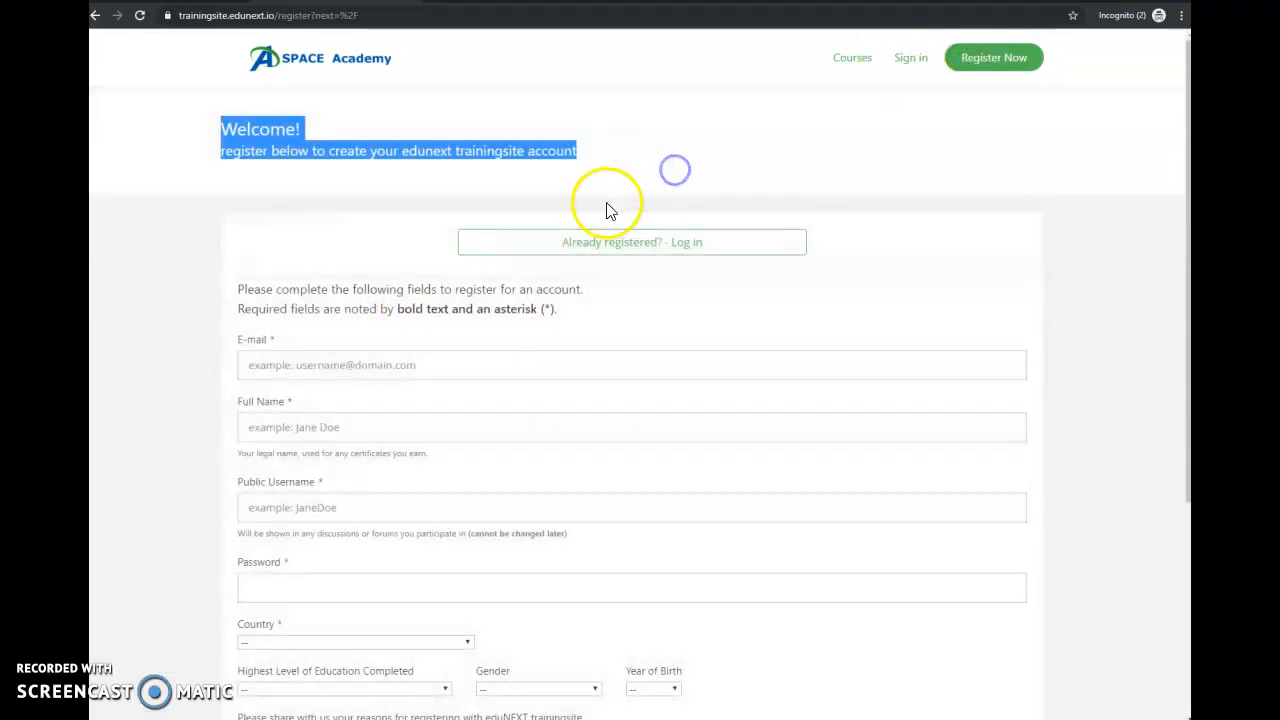
left_click(668, 210)
scroll(534, 566, "down", 2)
scroll(553, 567, "up", 2)
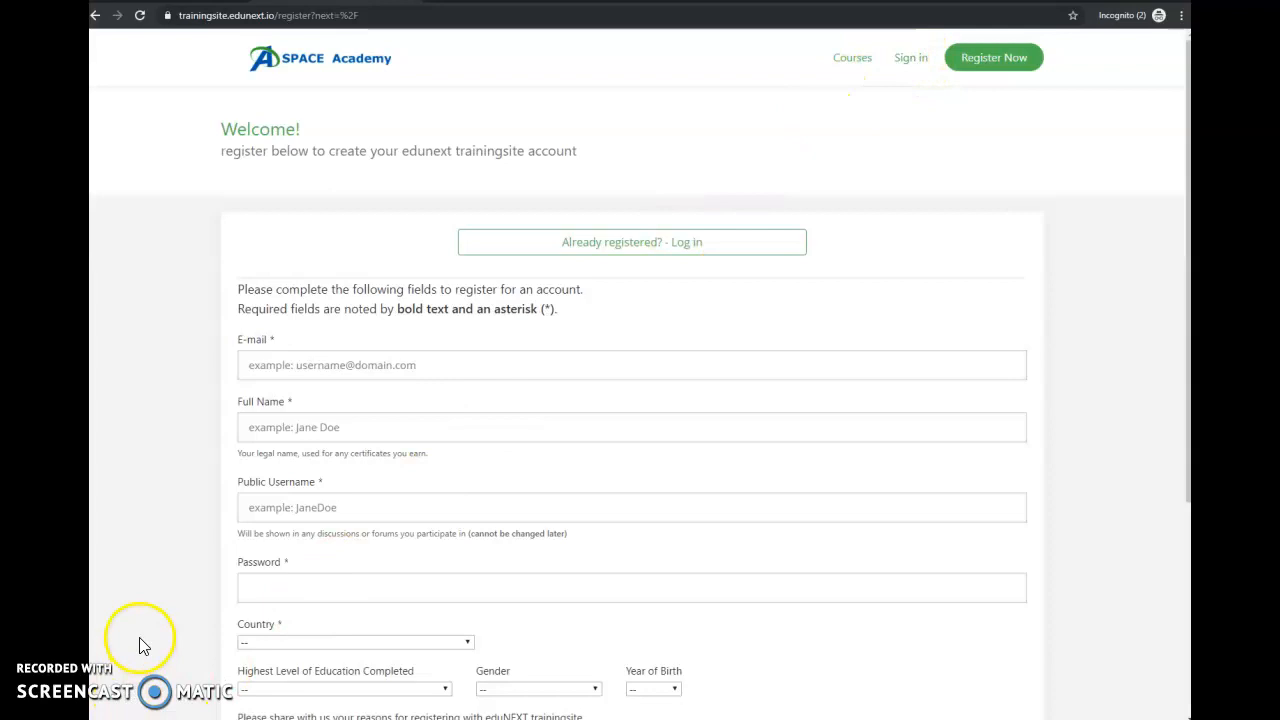
Step: Return to the SPACE Academy home page and review its banner, available courses, captions and footer
left_click(277, 60)
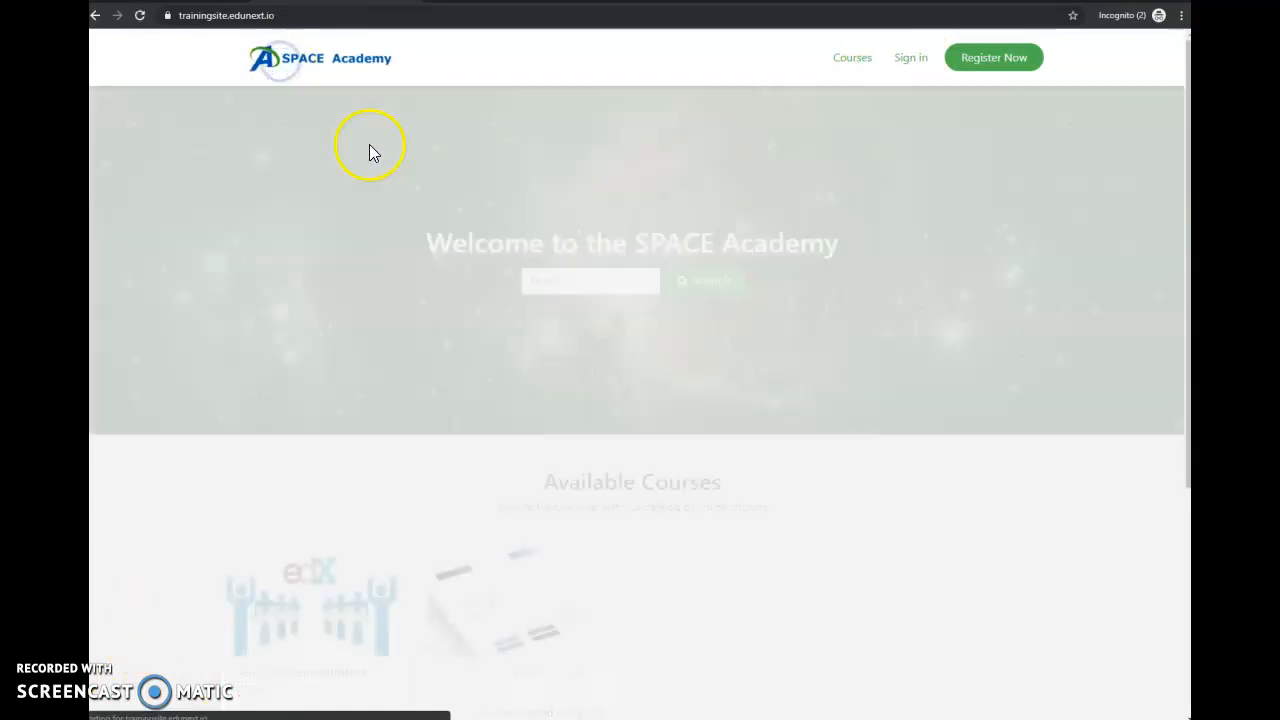
scroll(488, 462, "down", 6)
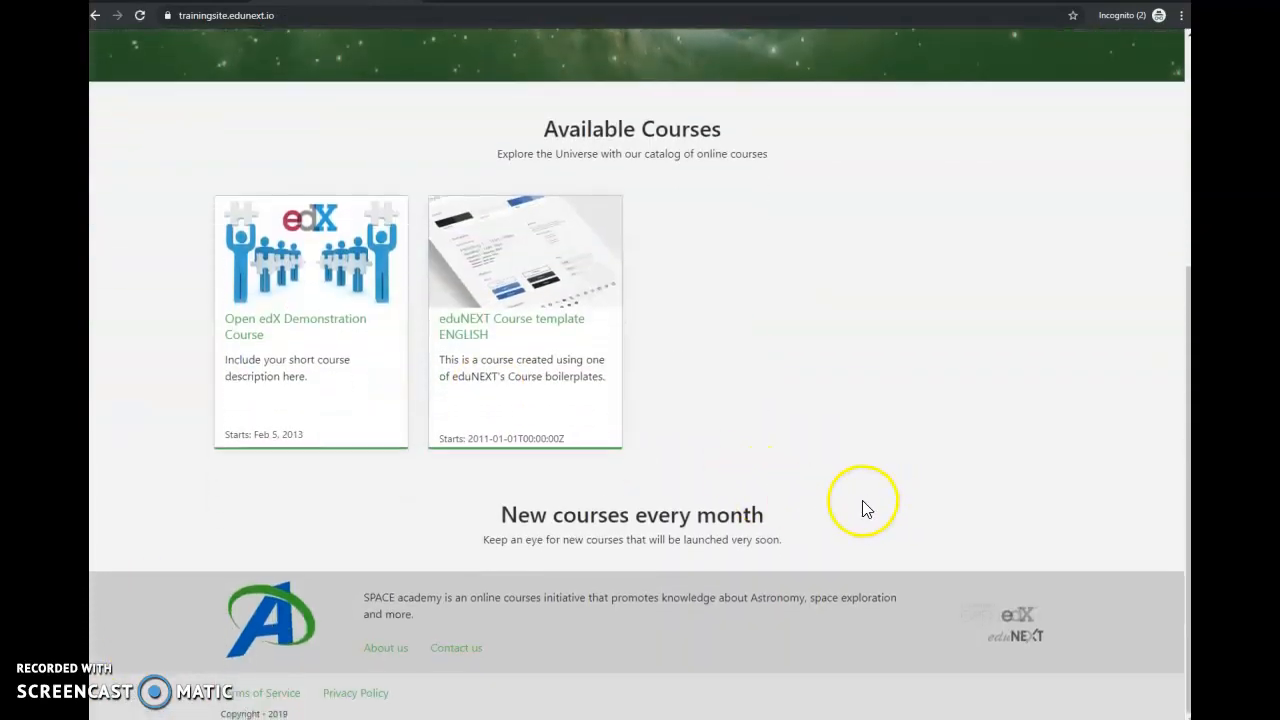
scroll(902, 530, "up", 6)
scroll(1046, 411, "down", 4)
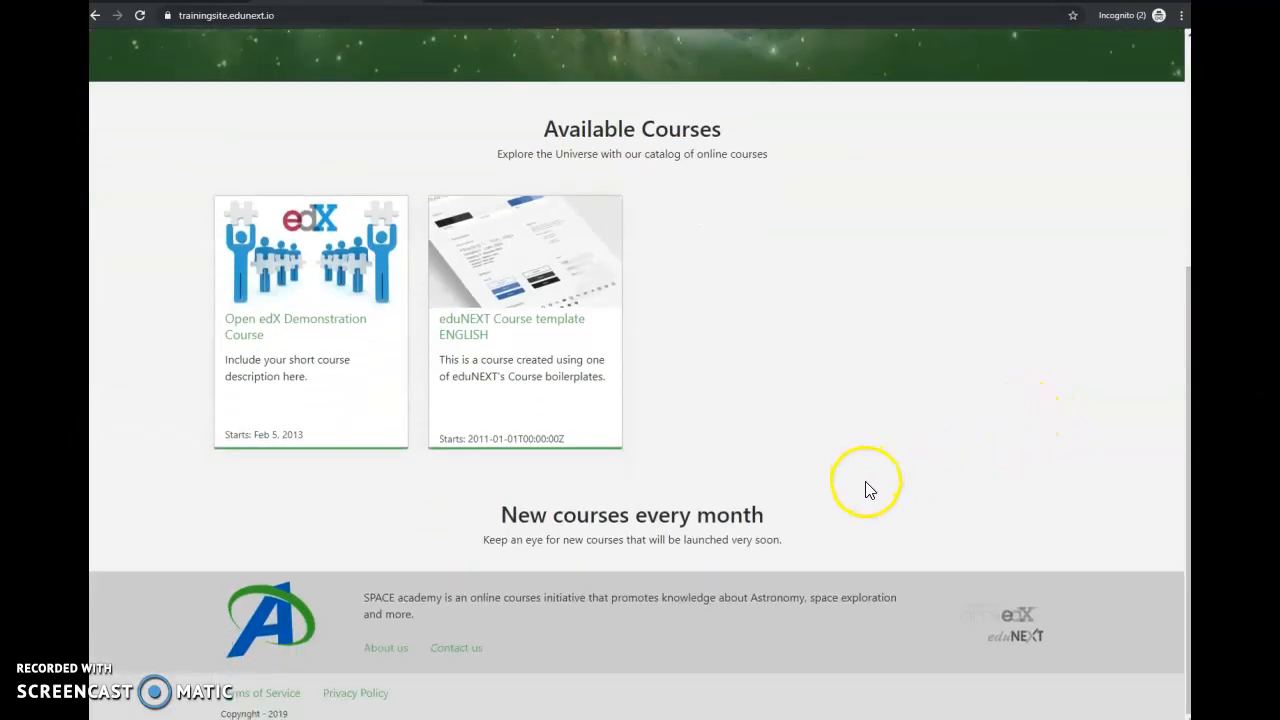
scroll(868, 490, "up", 4)
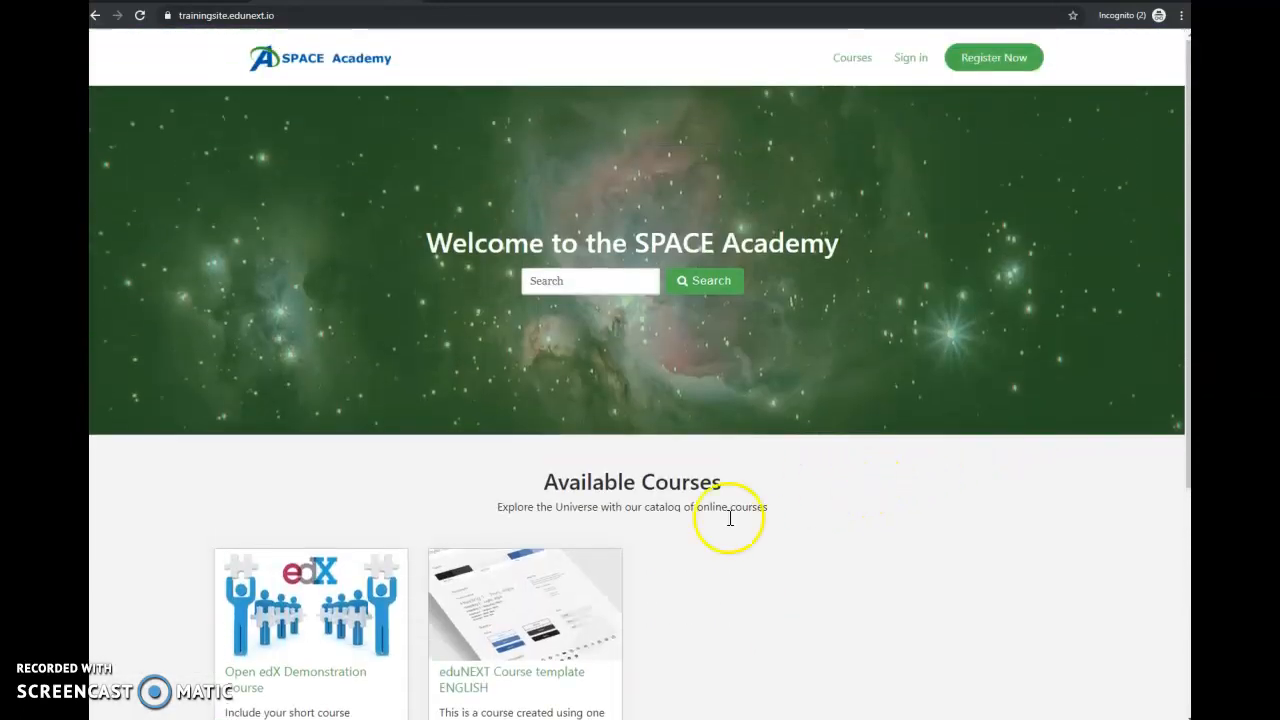